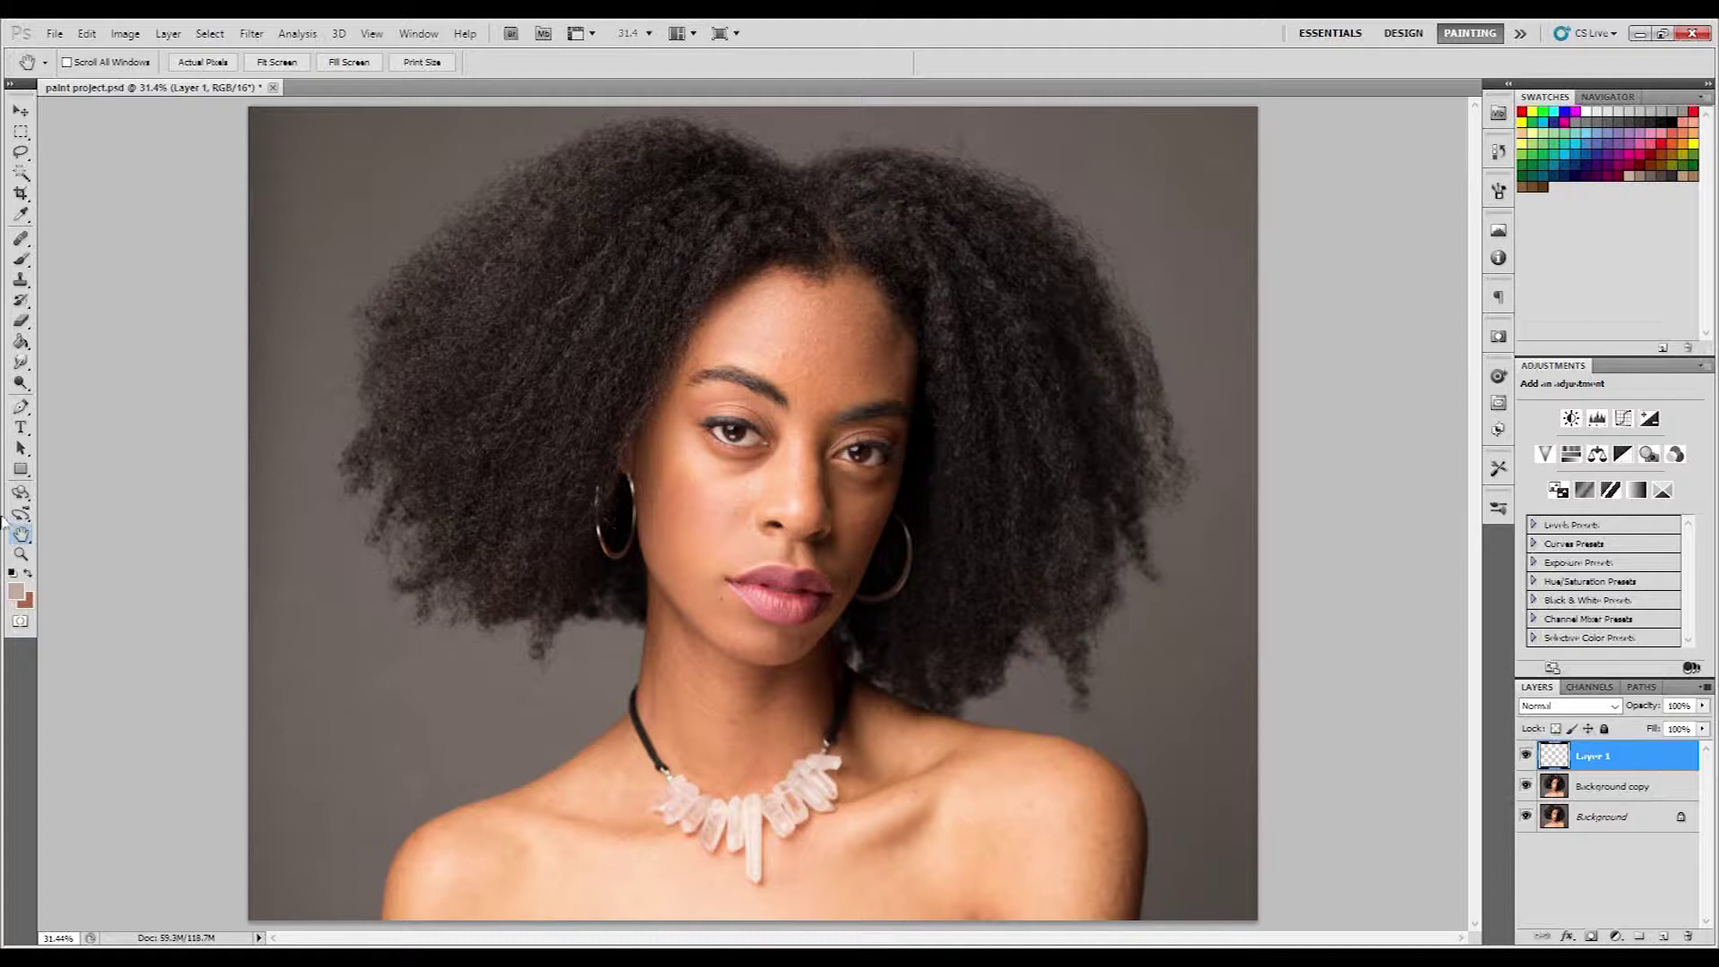
- Stamp a merged copy of the visible image onto Layer 3 and blend it in Vivid Light
{"action": "key", "text": "j"}
{"action": "key", "text": "shift+j"}
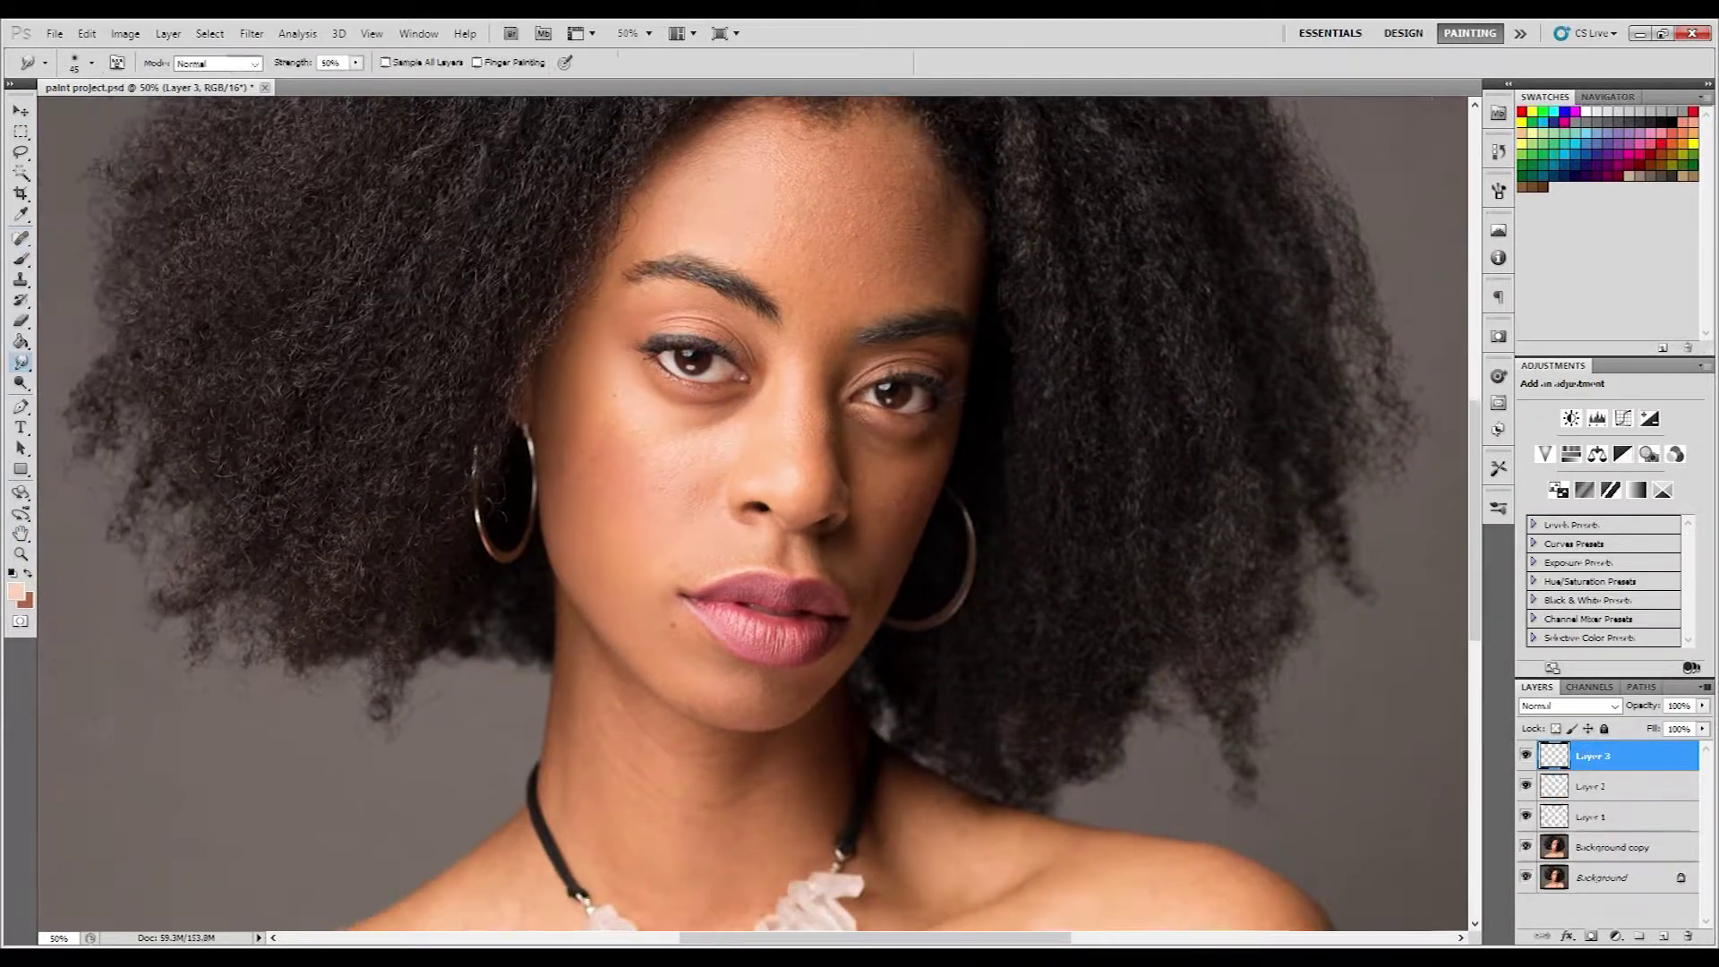
{"action": "left_click", "coordinate": [1591, 788]}
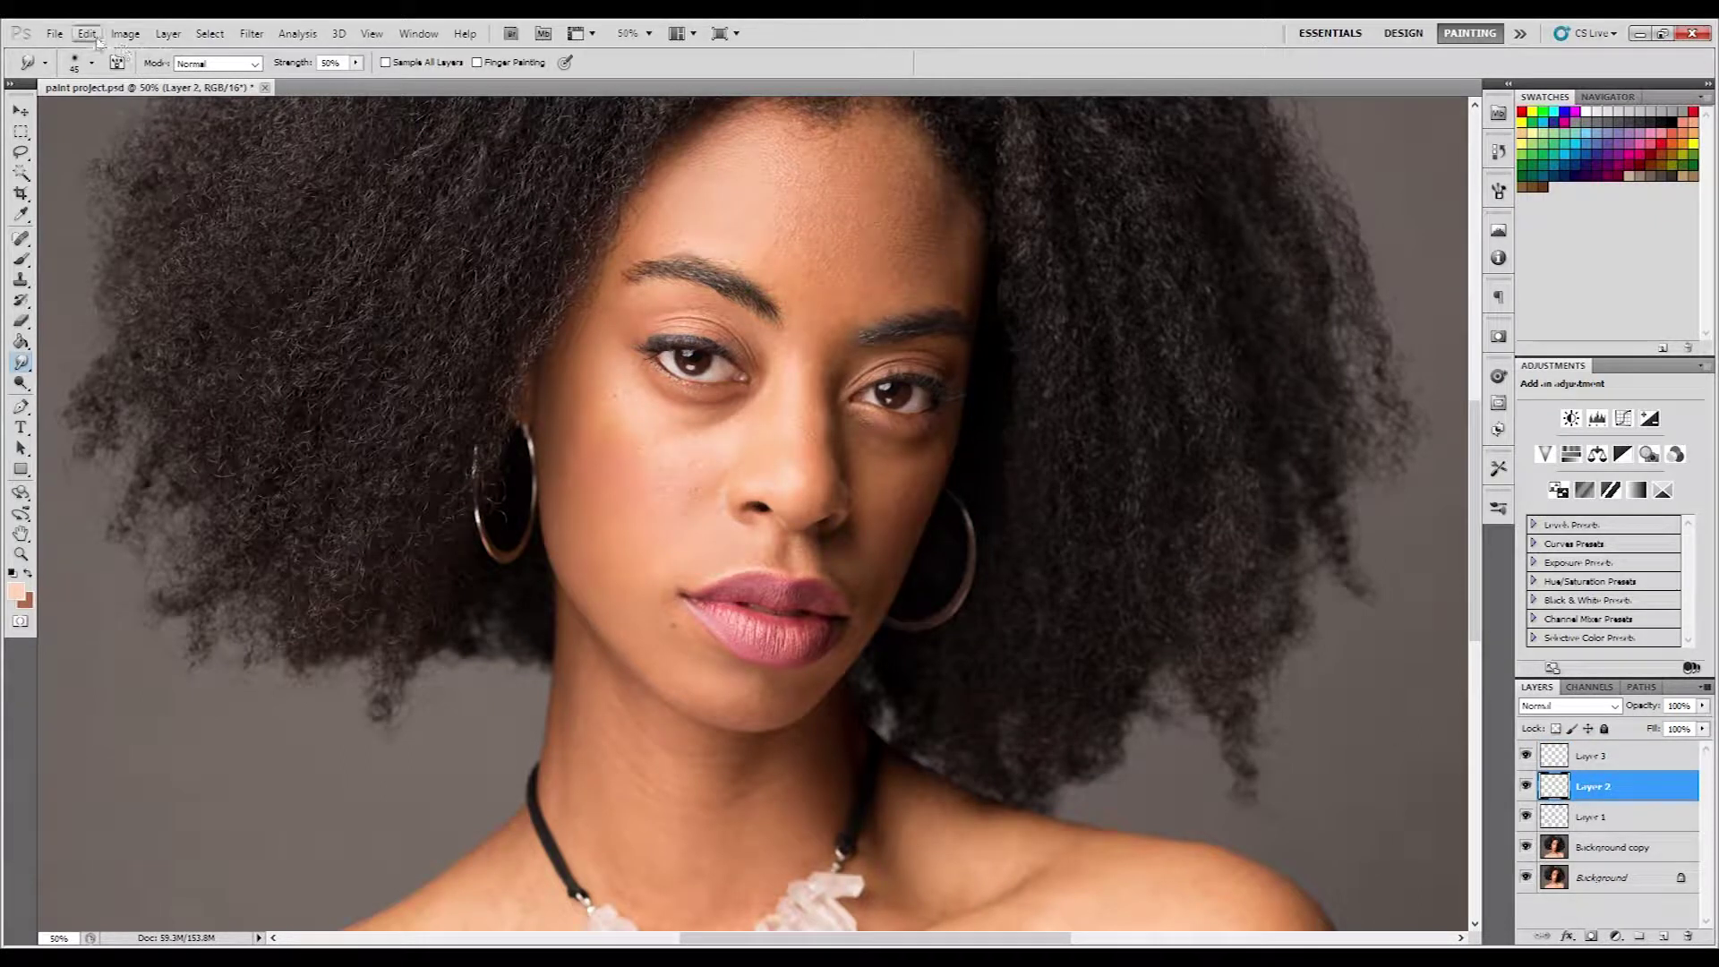
{"action": "key", "text": "alt+bracketright"}
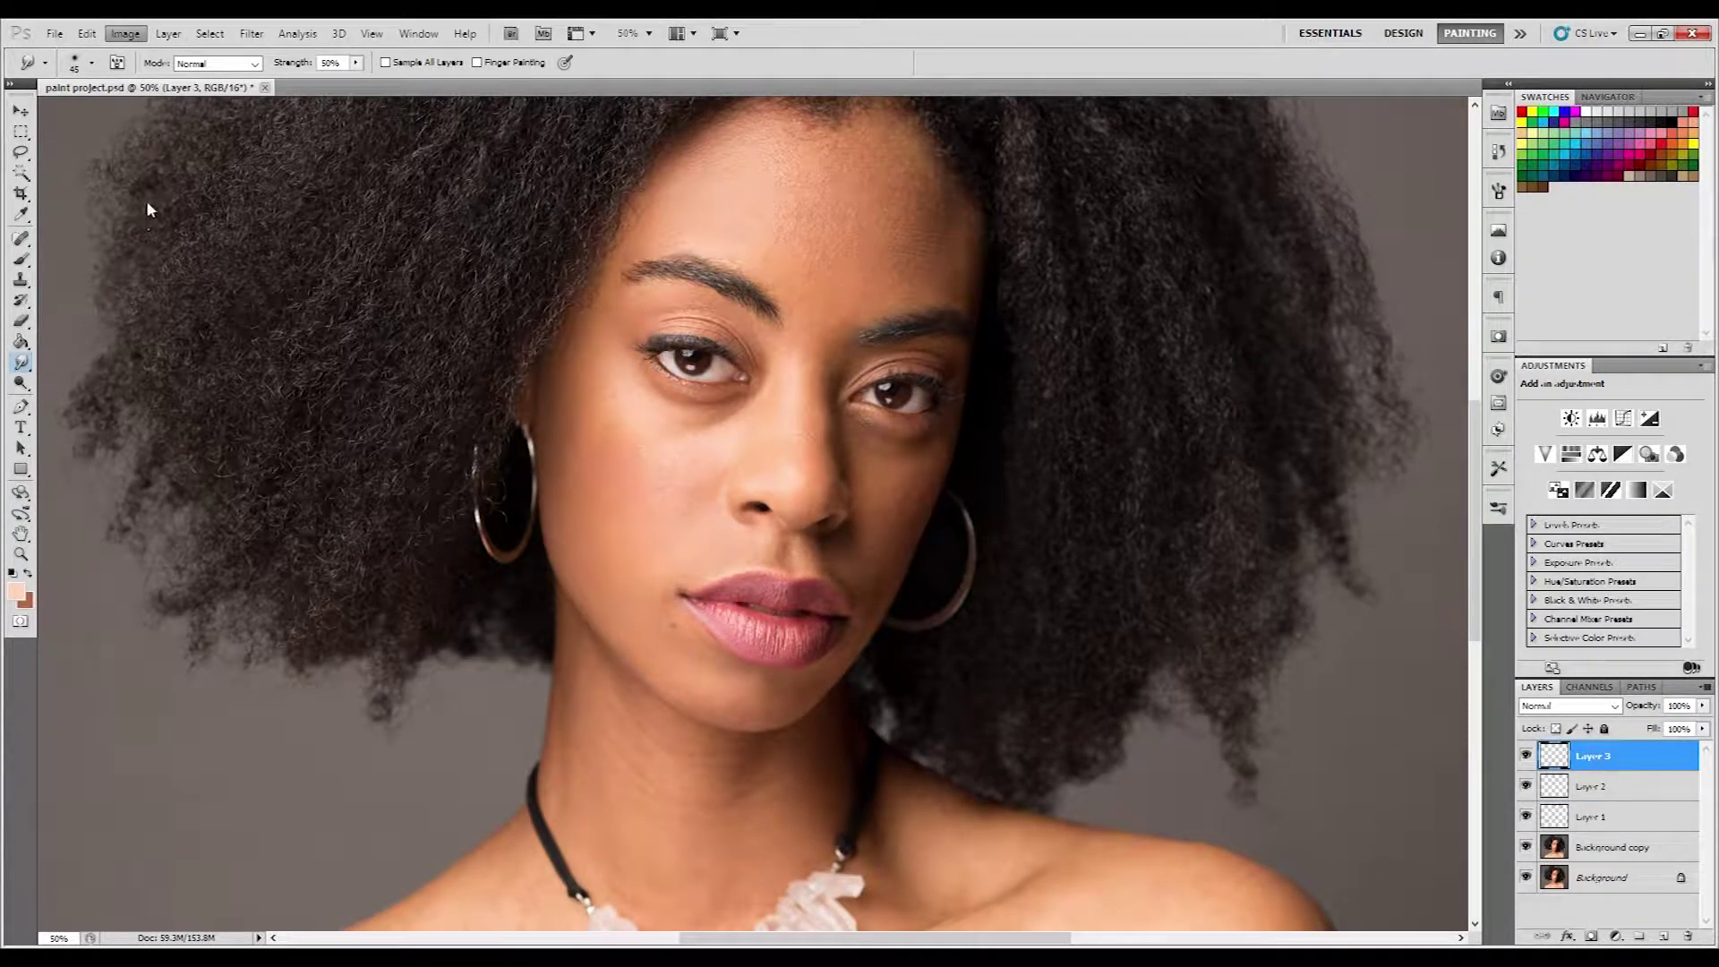
{"action": "key", "text": "ctrl+shift+alt+e"}
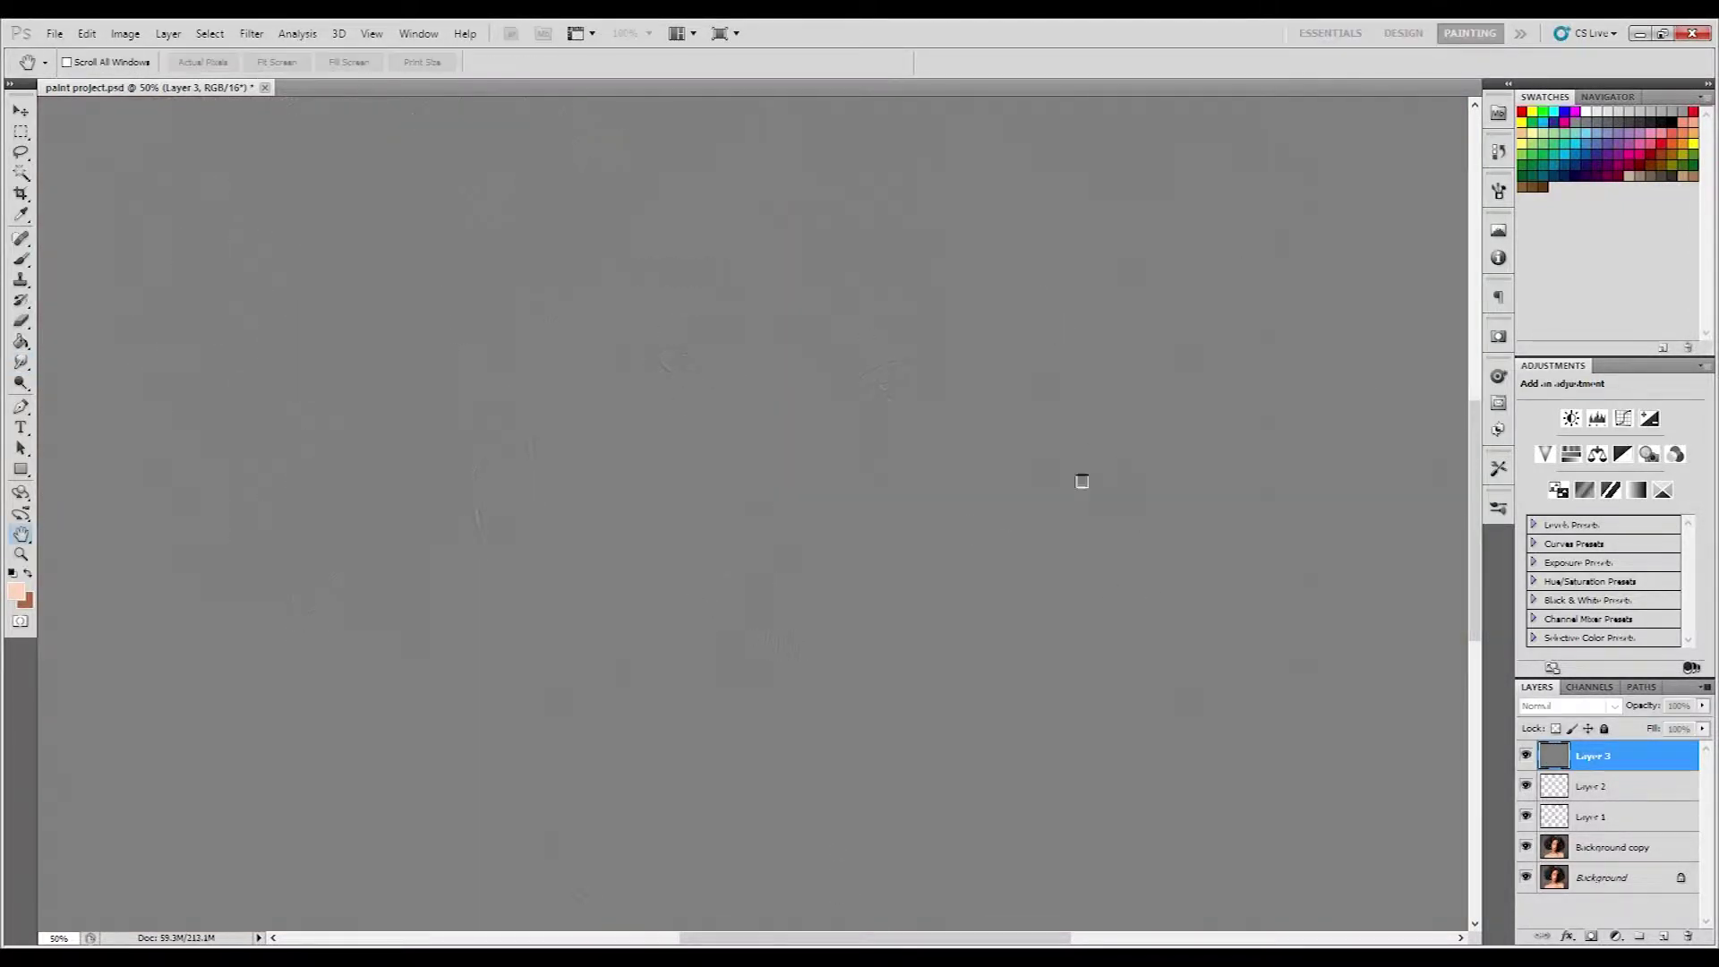
{"action": "key", "text": "r"}
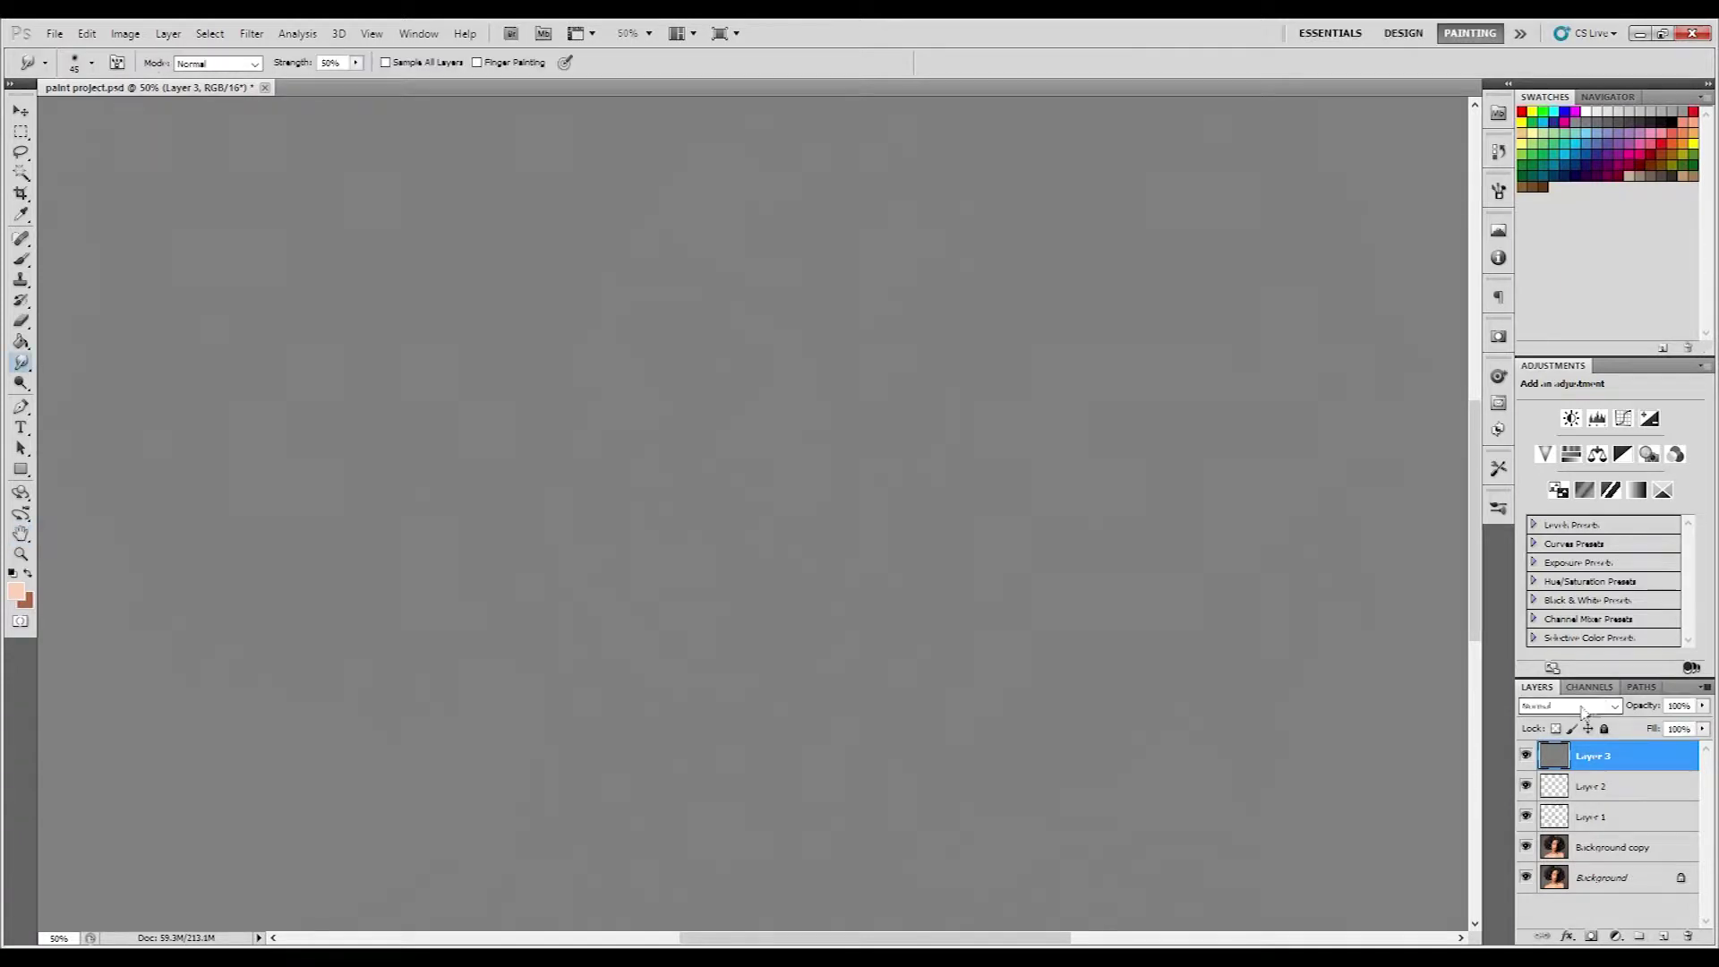
{"action": "key", "text": "shift+alt+v"}
- Add Layer 4, give Layer 3 a layer mask and lasso a small cheek patch
{"action": "left_click", "coordinate": [1664, 936]}
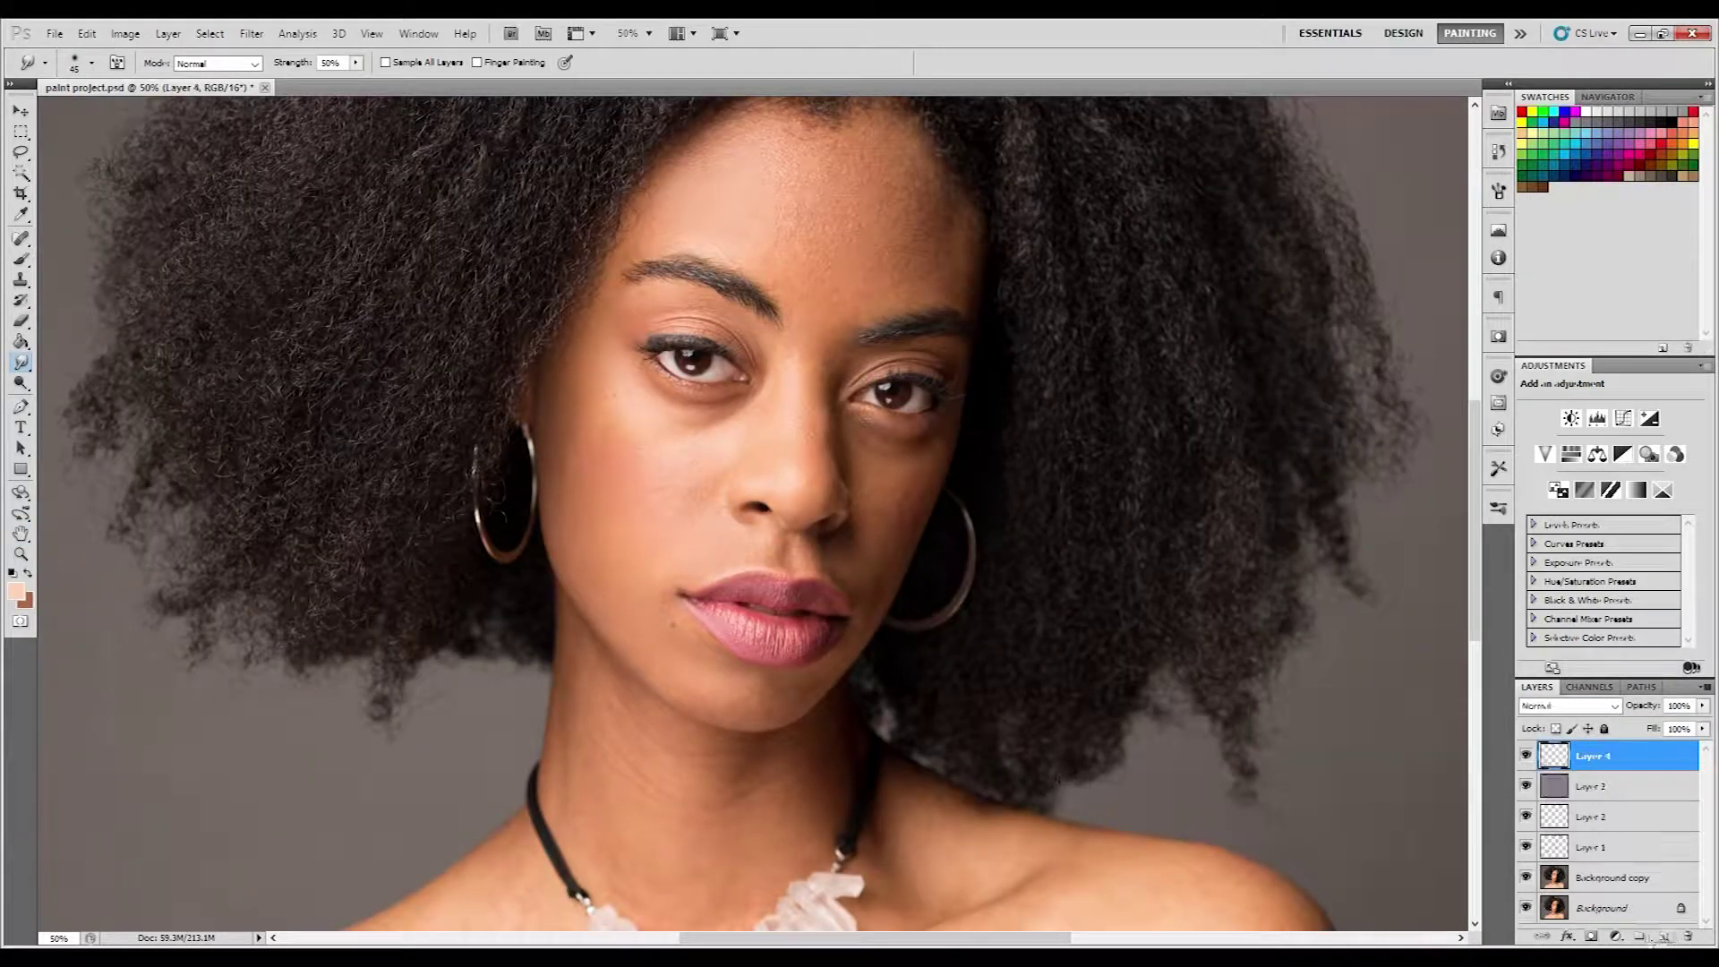
{"action": "left_click", "coordinate": [1612, 786]}
{"action": "left_click", "coordinate": [1591, 936]}
{"action": "key", "text": "ctrl+plus"}
{"action": "left_click", "coordinate": [21, 152]}
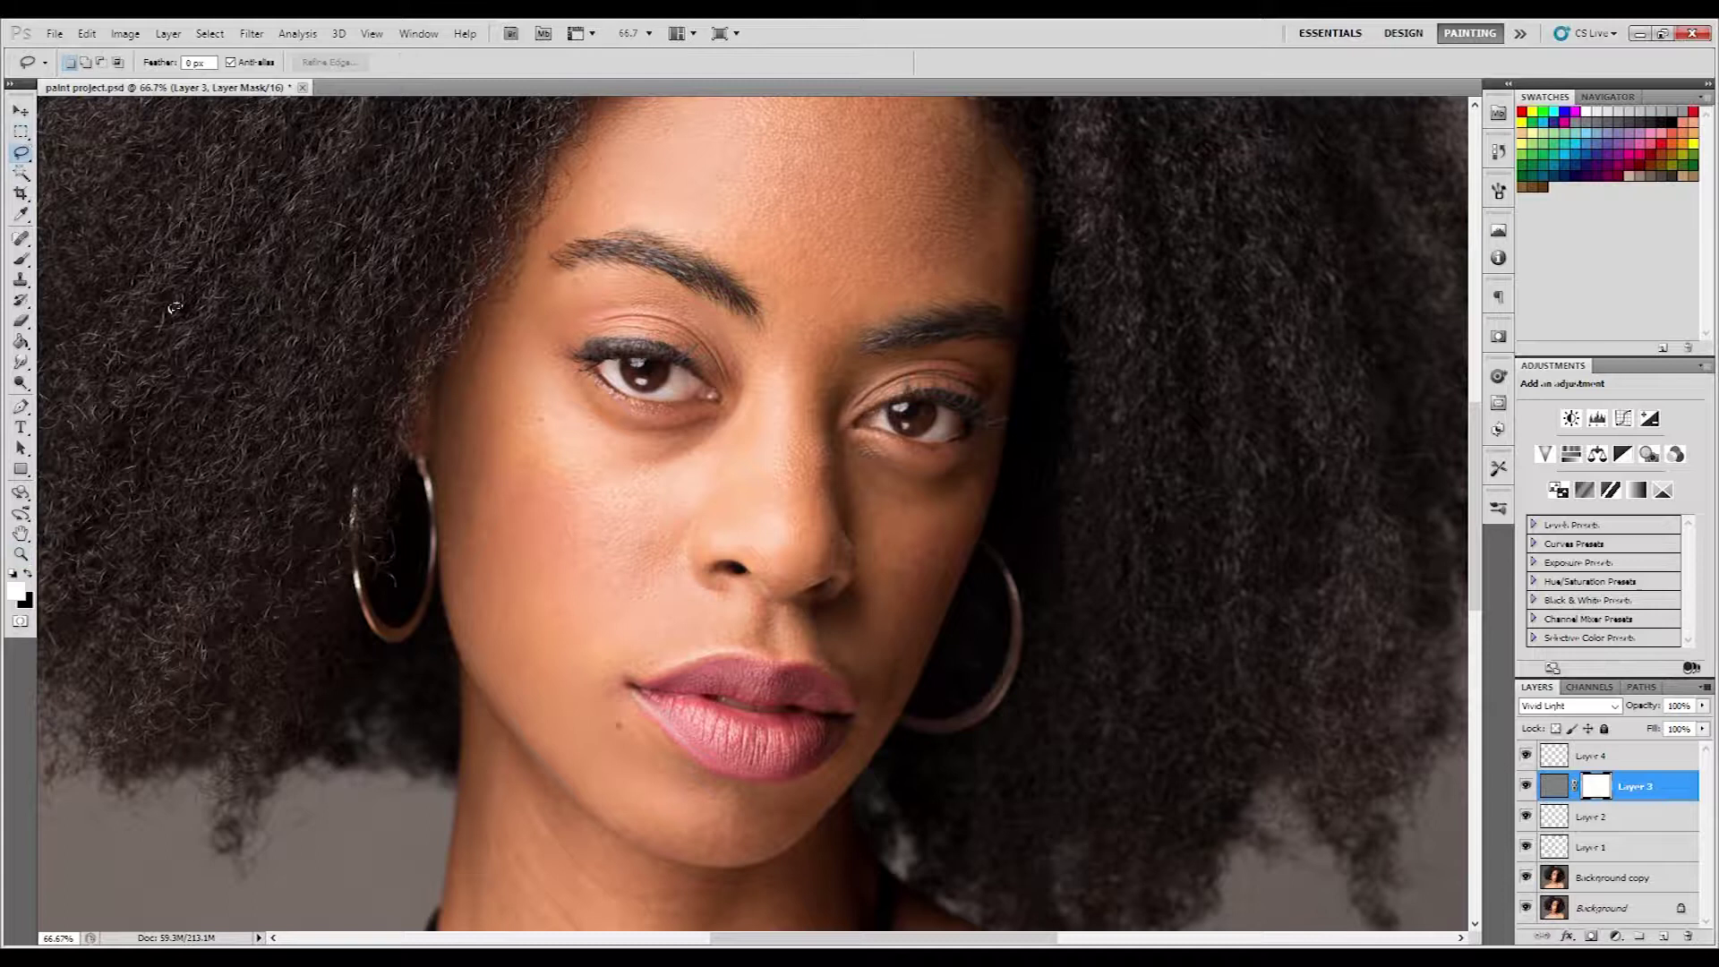
{"action": "left_click", "coordinate": [1591, 761]}
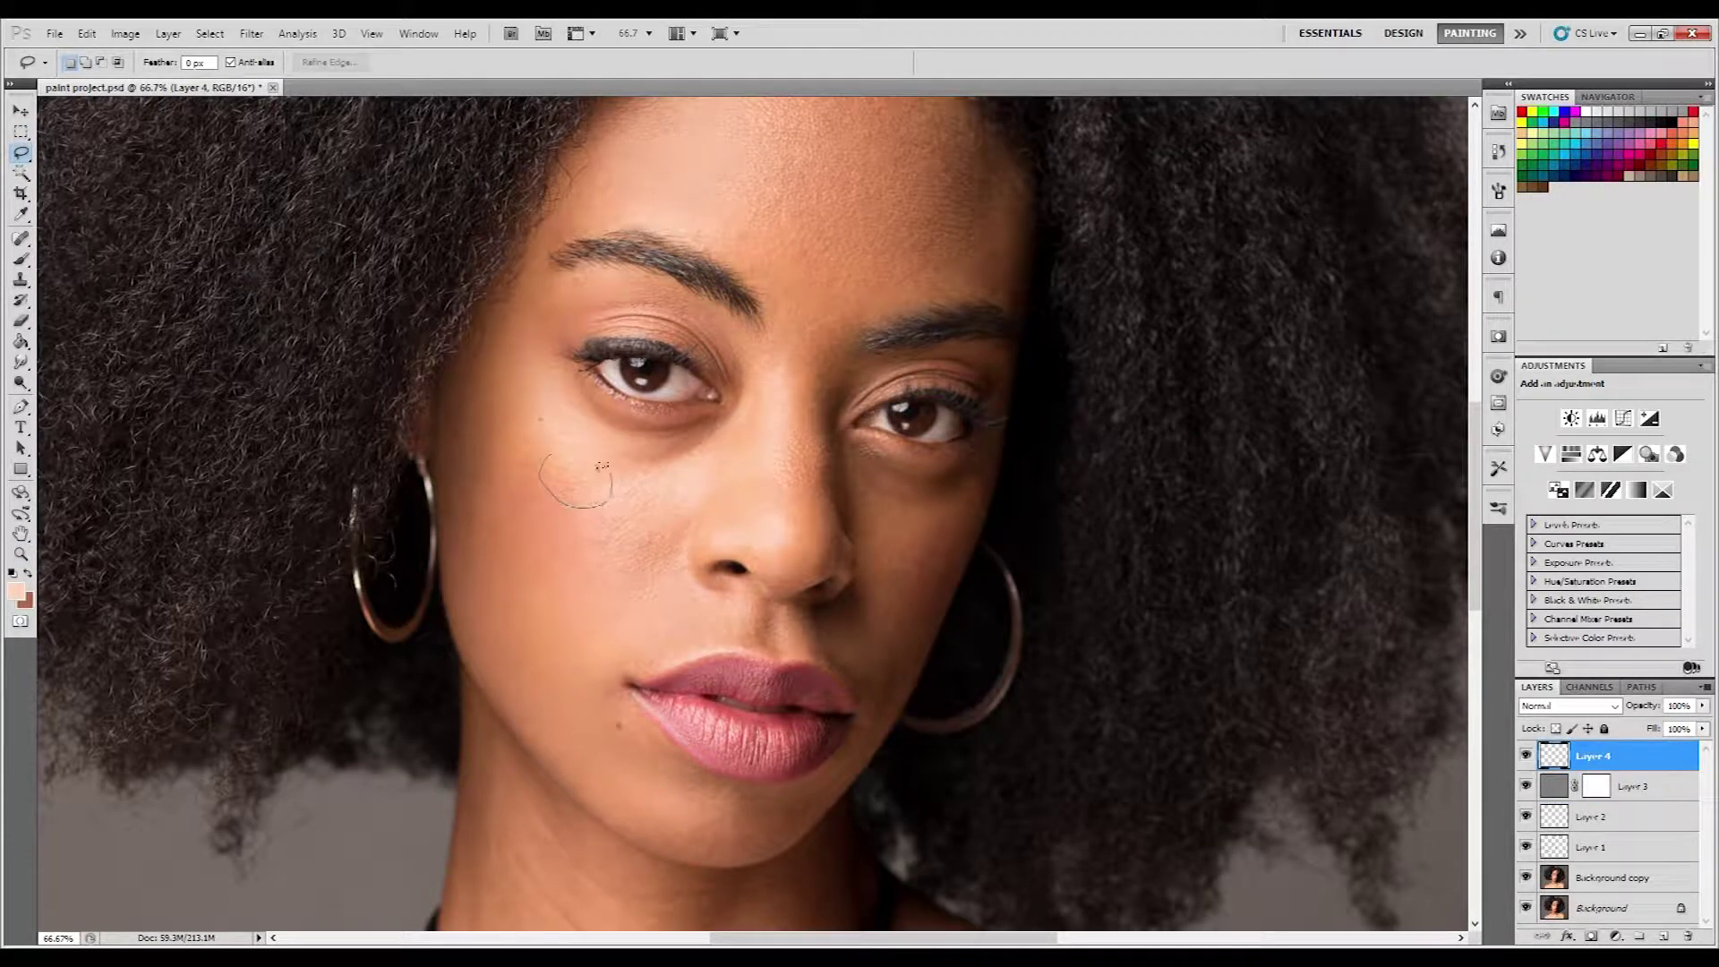
{"action": "key", "text": "alt+bracketleft"}
{"action": "left_click_drag", "start_coordinate": [556, 491], "coordinate": [566, 447]}
{"action": "key", "text": "space"}
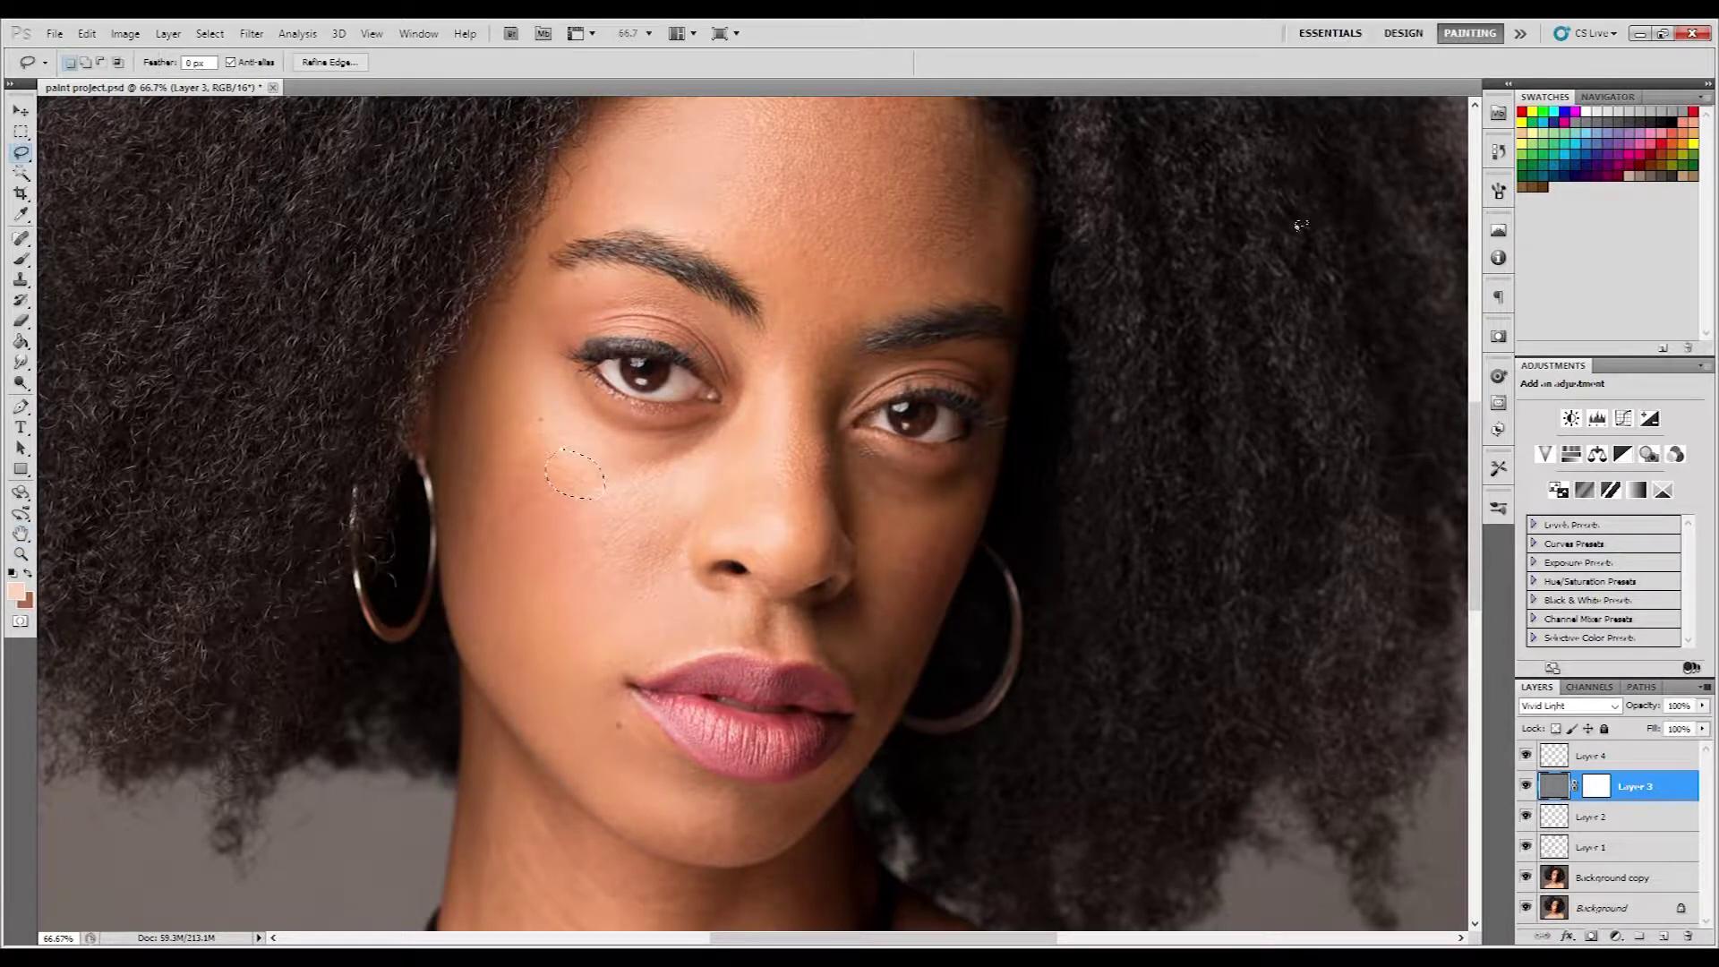
- Deselect, delete Layer 3 with its mask, and stamp a merged copy onto Layer 4
{"action": "key", "text": "ctrl+backslash"}
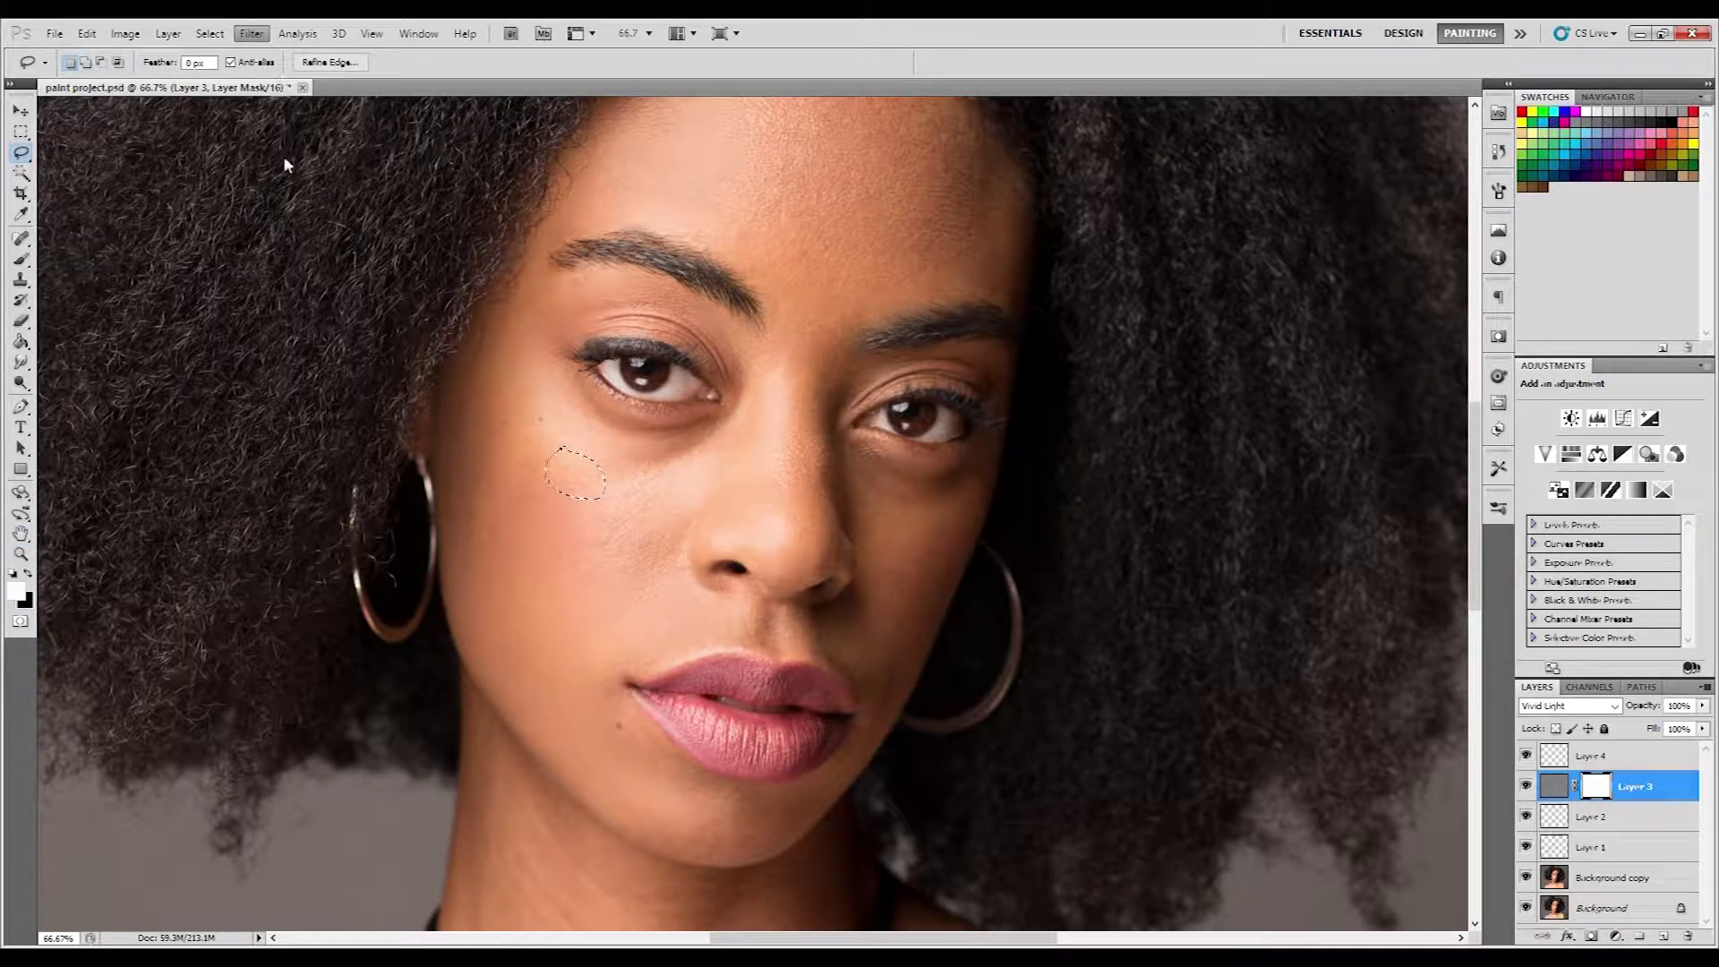
{"action": "key", "text": "v"}
{"action": "key", "text": "ctrl+d"}
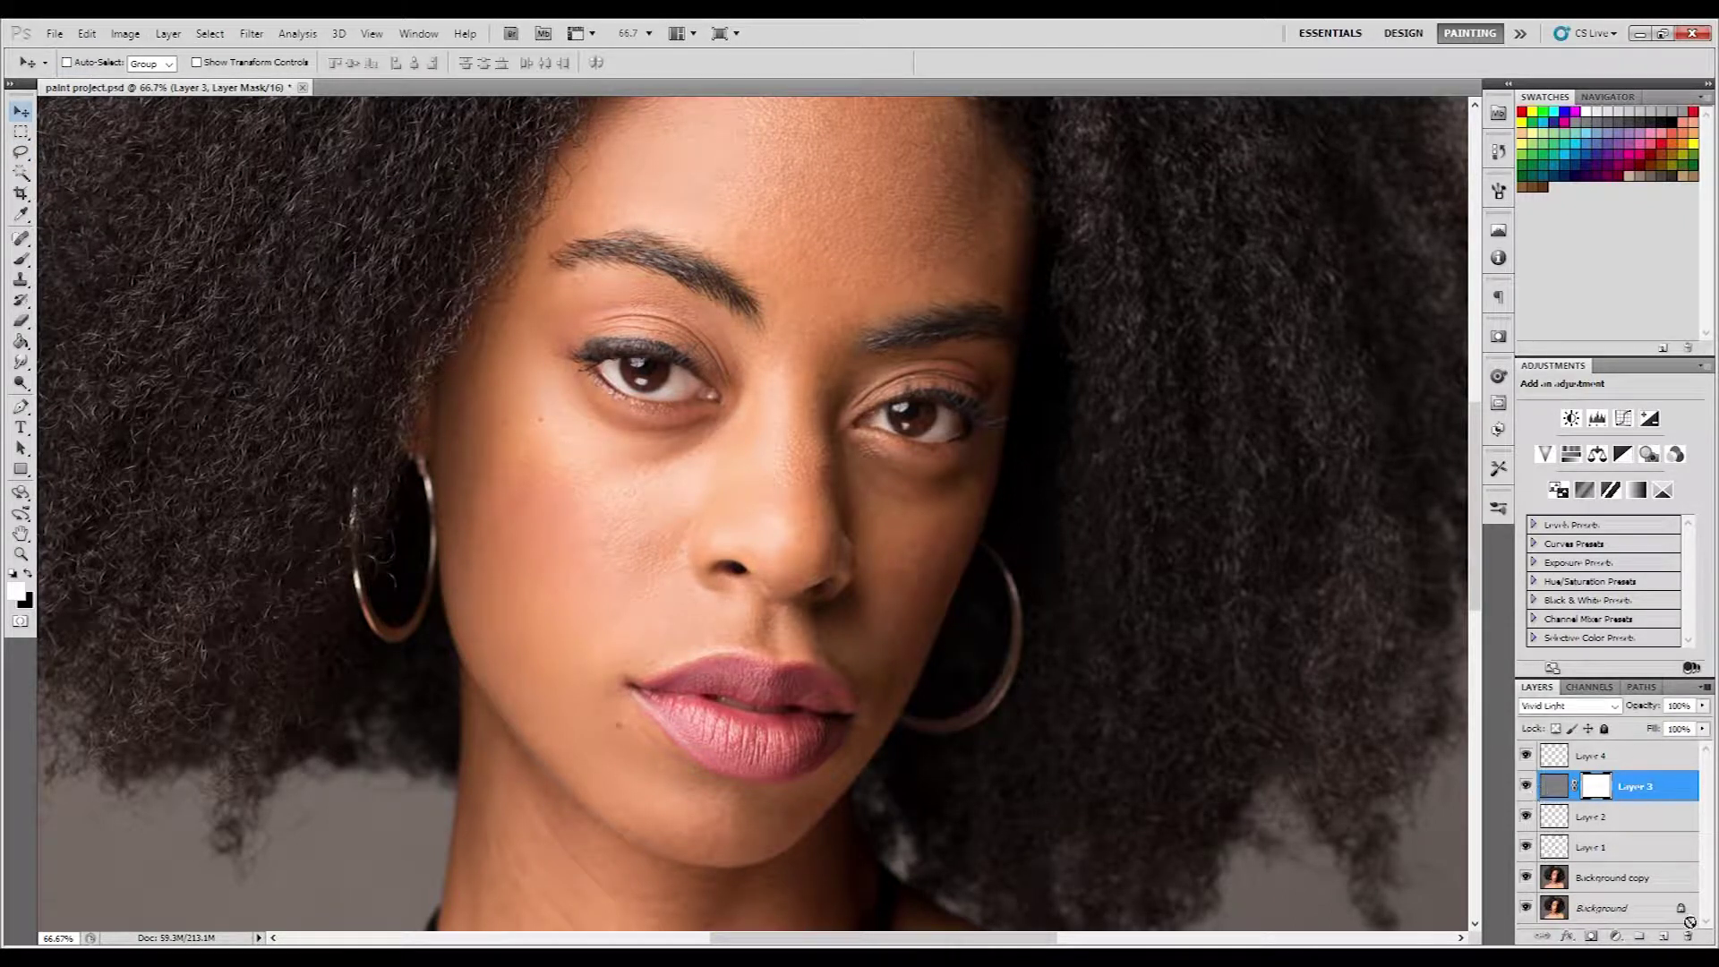
{"action": "left_click_drag", "start_coordinate": [1689, 922], "coordinate": [1689, 931]}
{"action": "key", "text": "ctrl+shift+alt+e"}
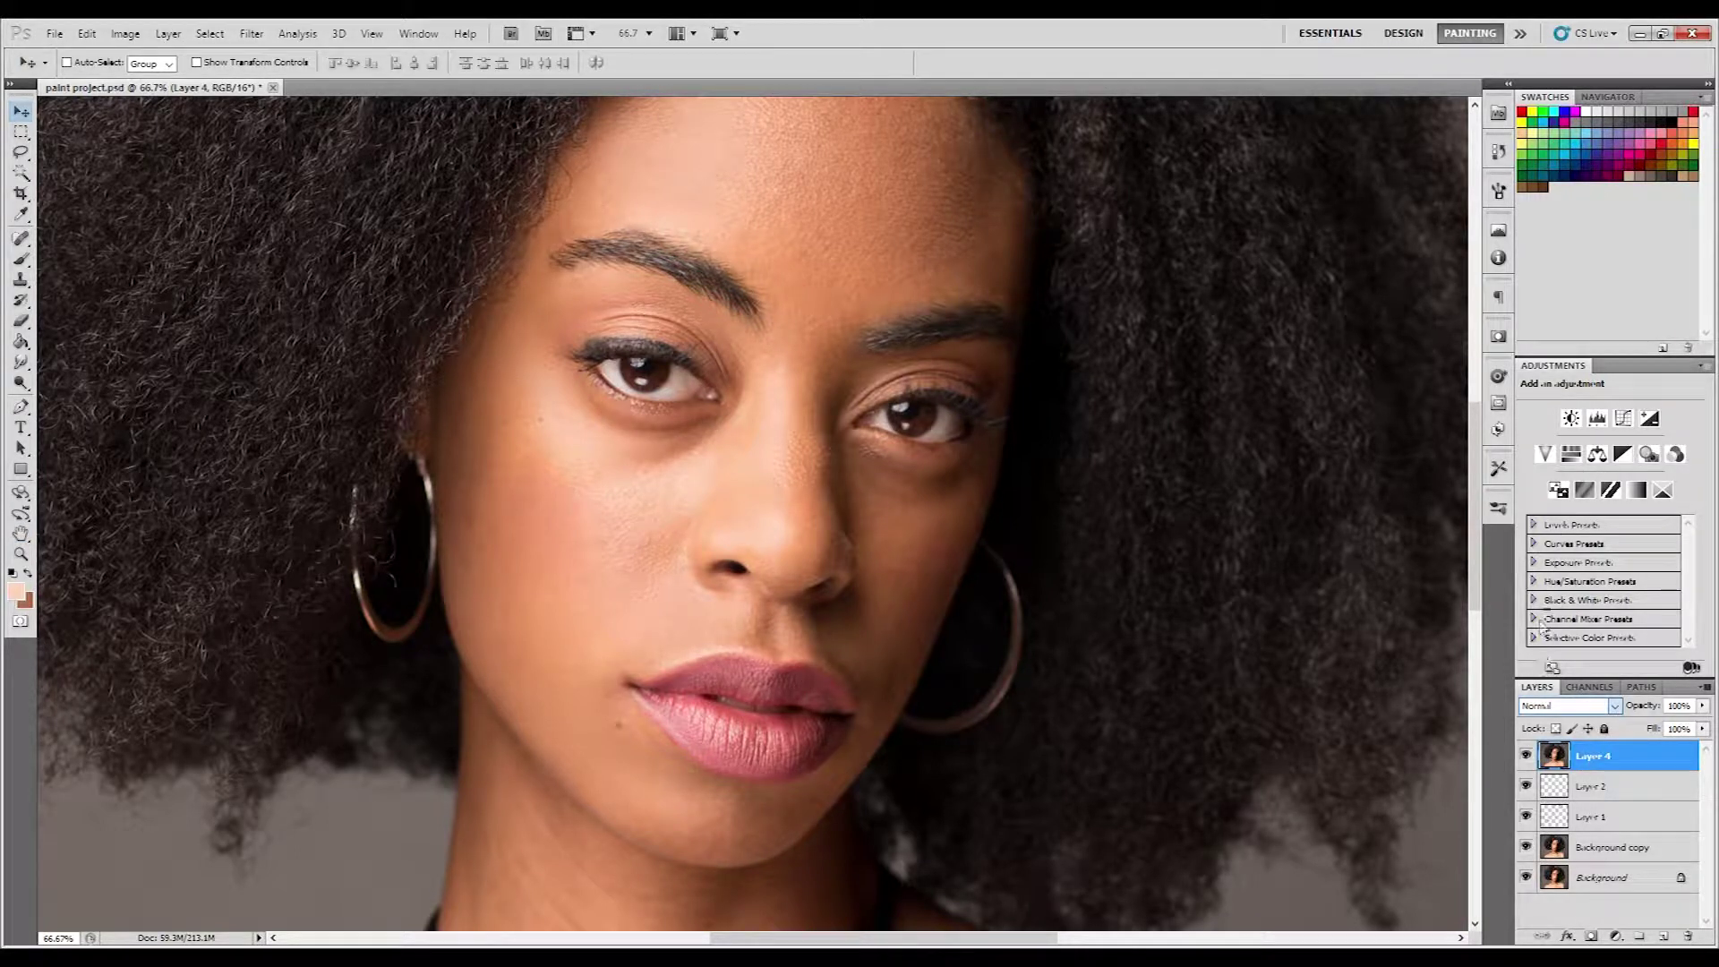
- Blend Layer 4 in Vivid Light, add its white mask and Layer 5, then invert and filter it
{"action": "key", "text": "shift+alt+v"}
{"action": "key", "text": "ctrl+shift+alt+n"}
{"action": "left_click", "coordinate": [1612, 787]}
{"action": "left_click", "coordinate": [1592, 935]}
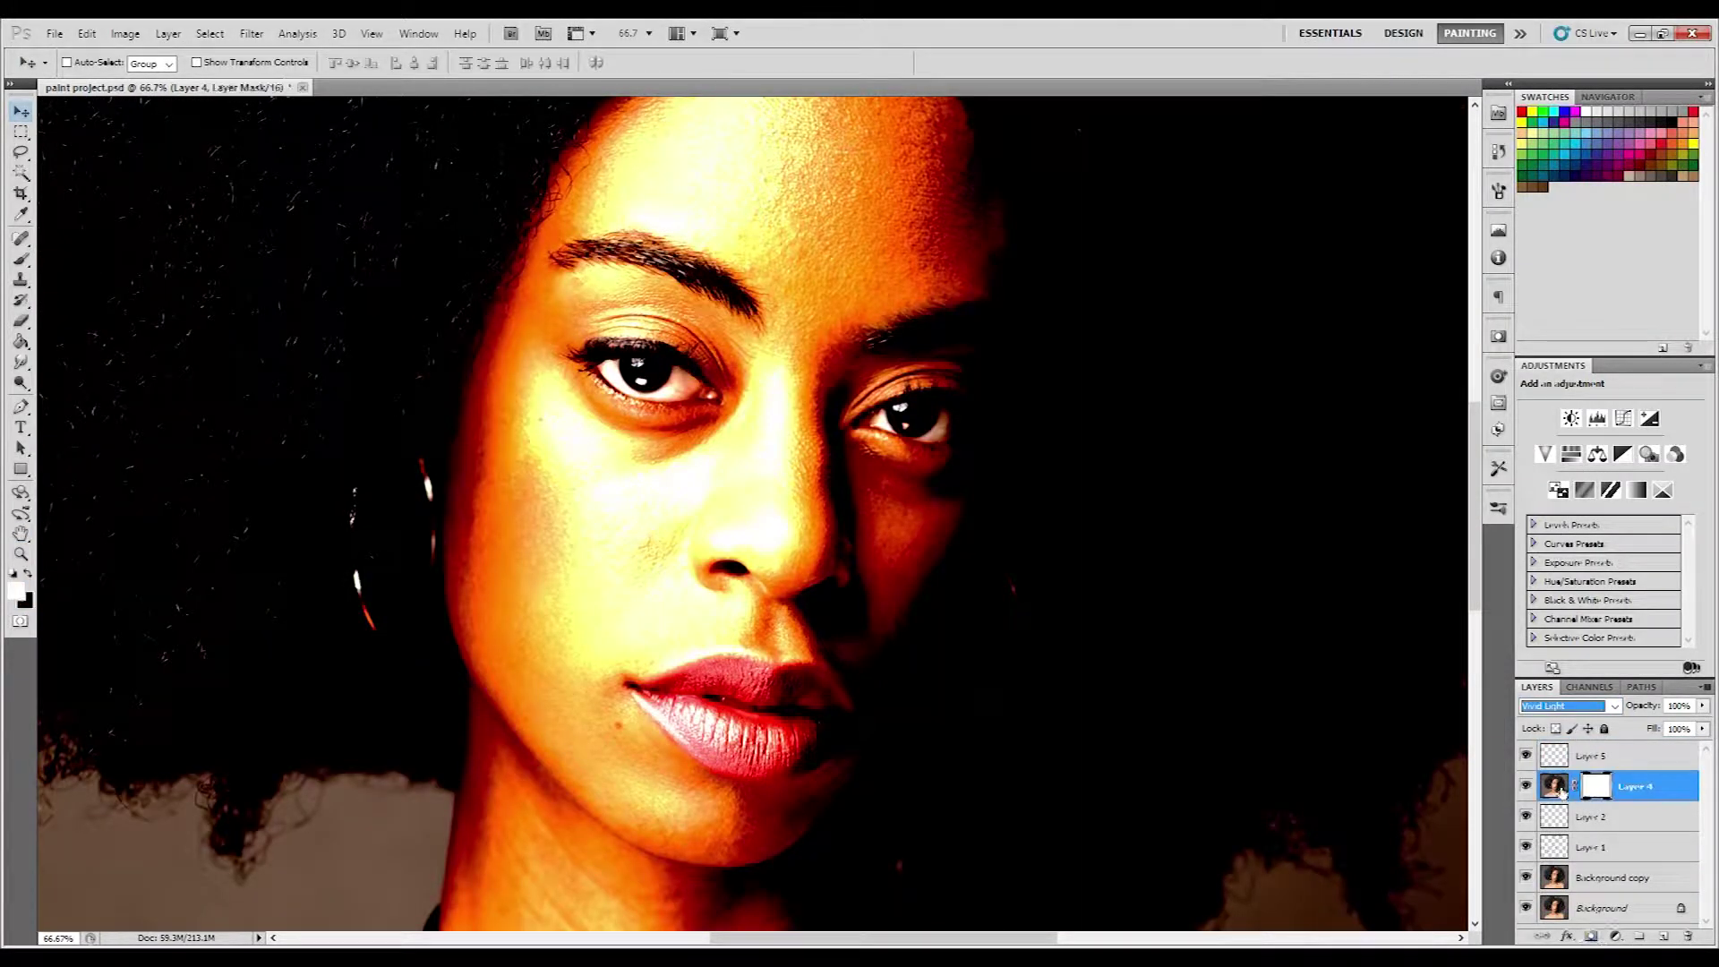
{"action": "key", "text": "ctrl+i"}
{"action": "key", "text": "ctrl+alt+f"}
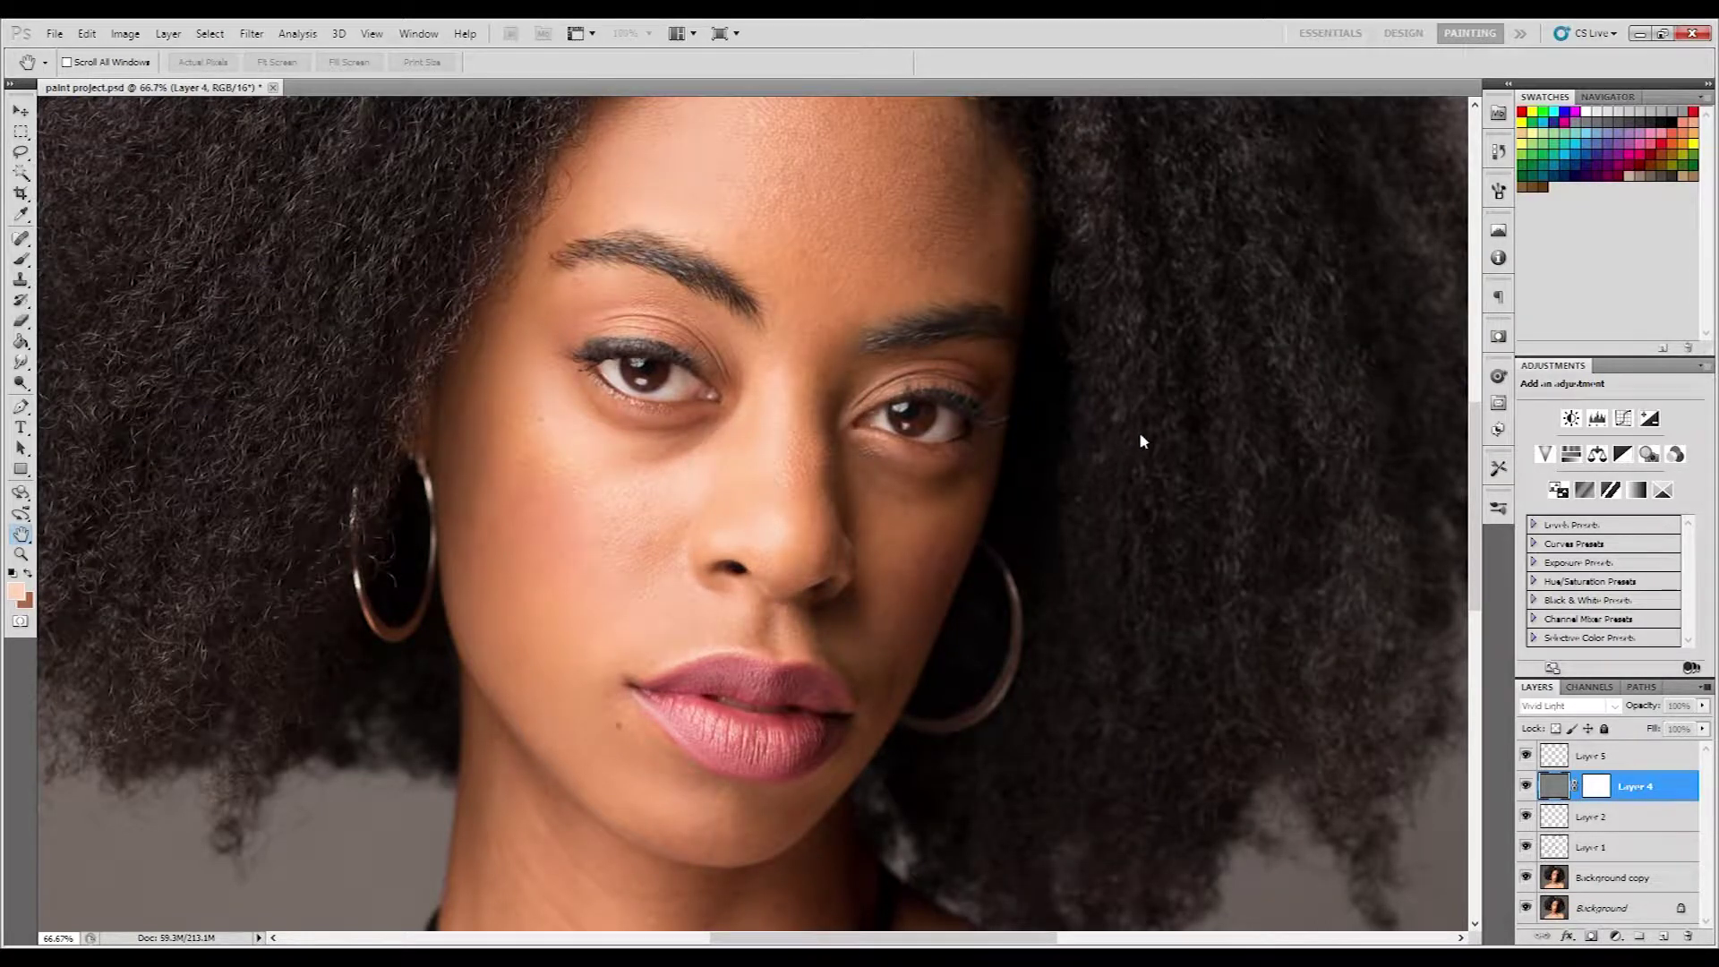
- Target Layer 4's mask with default colours and a Normal-mode brush at 79% opacity
{"action": "key", "text": "v"}
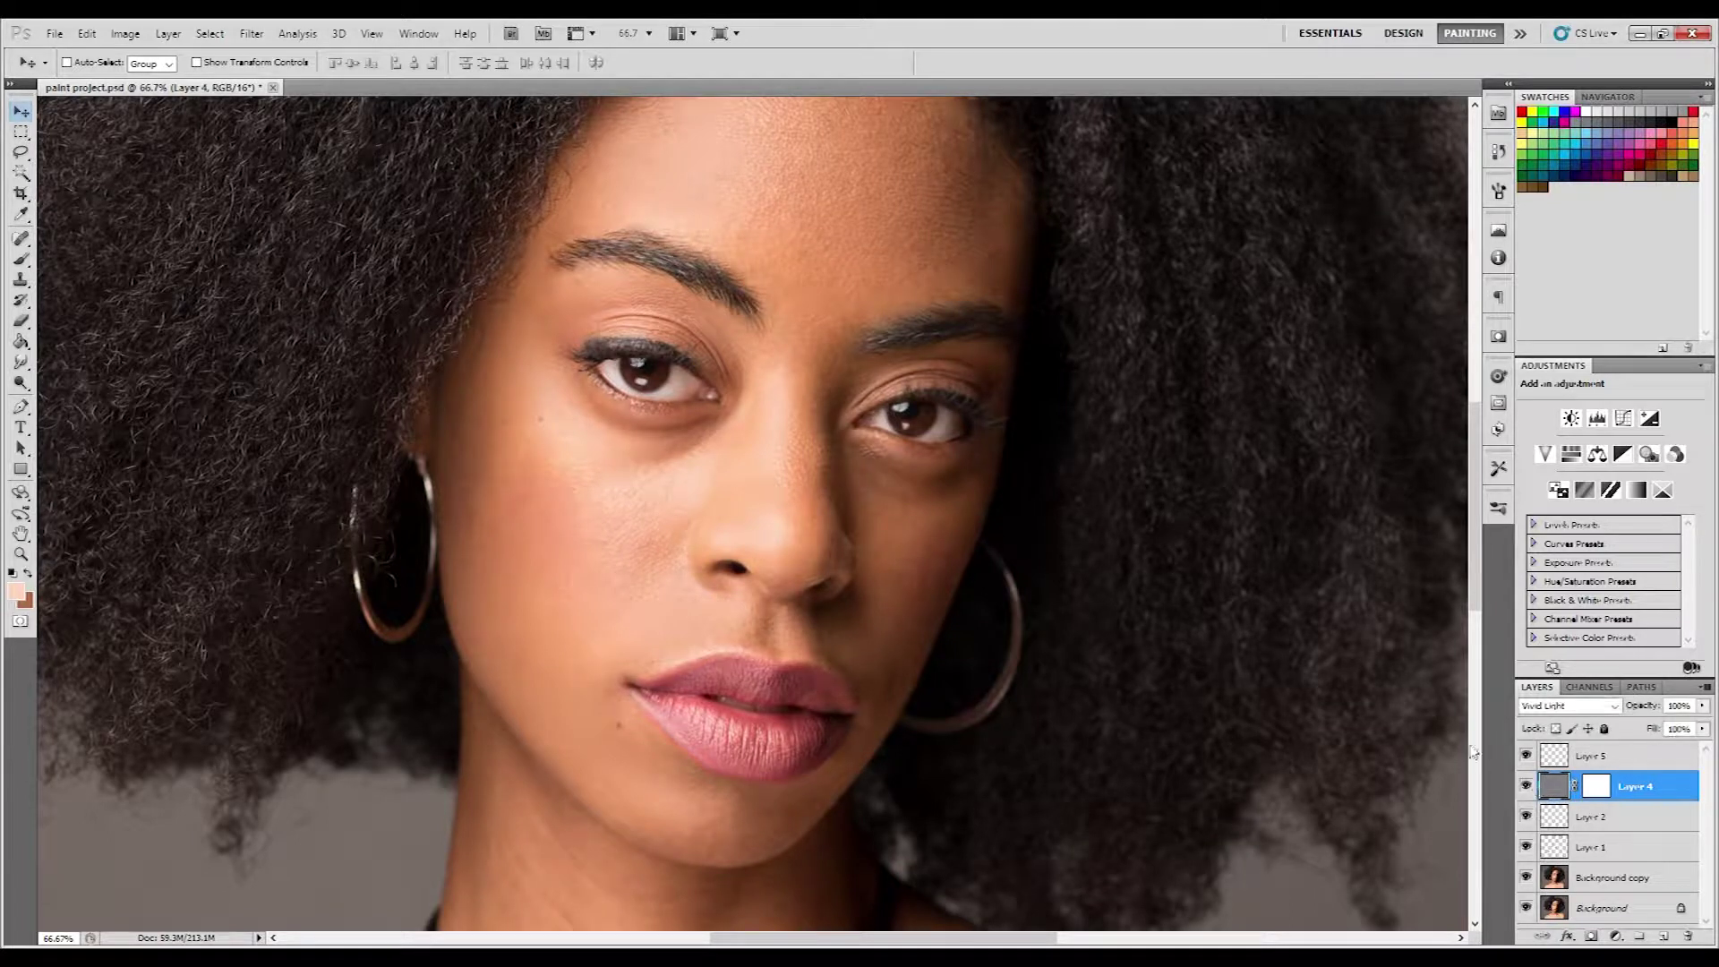
{"action": "key", "text": "space"}
{"action": "key", "text": "ctrl+backslash"}
{"action": "key", "text": "d"}
{"action": "key", "text": "b"}
{"action": "key", "text": "shift+alt+n"}
{"action": "key", "text": "7"}
{"action": "key", "text": "9"}
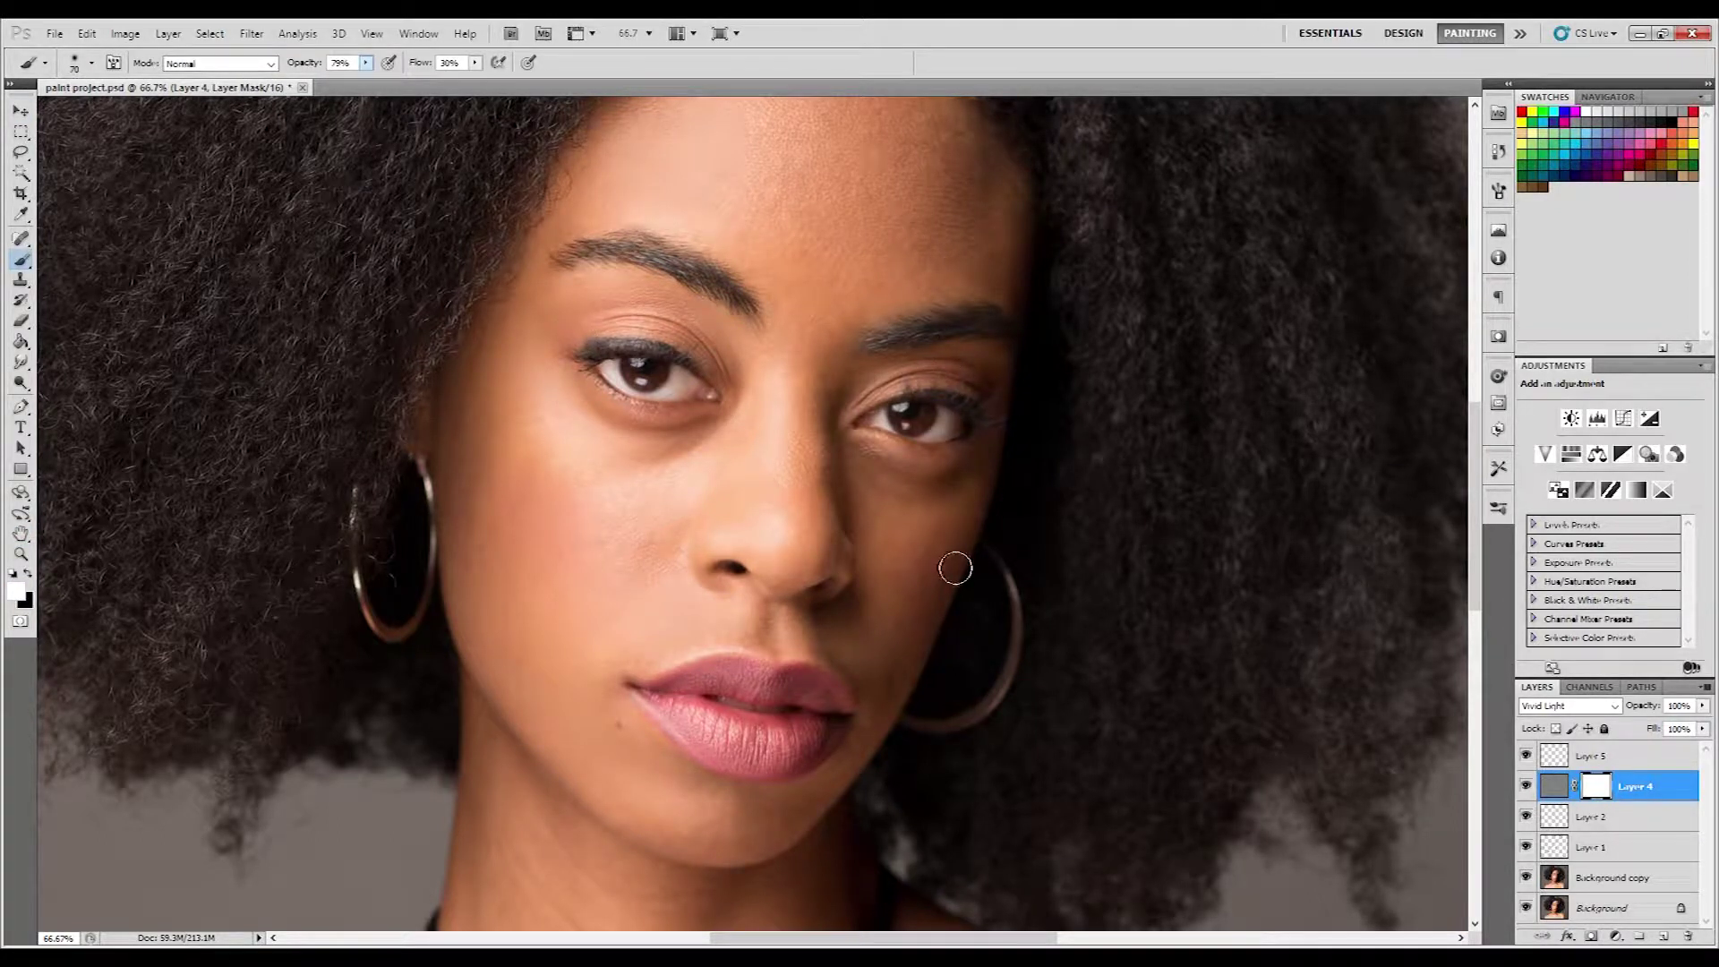
- At 200% zoom, paint black on Layer 4's mask over the eyes, brows and lips
{"action": "left_click", "coordinate": [931, 410], "text": "ctrl"}
{"action": "left_click", "coordinate": [932, 410], "text": "ctrl"}
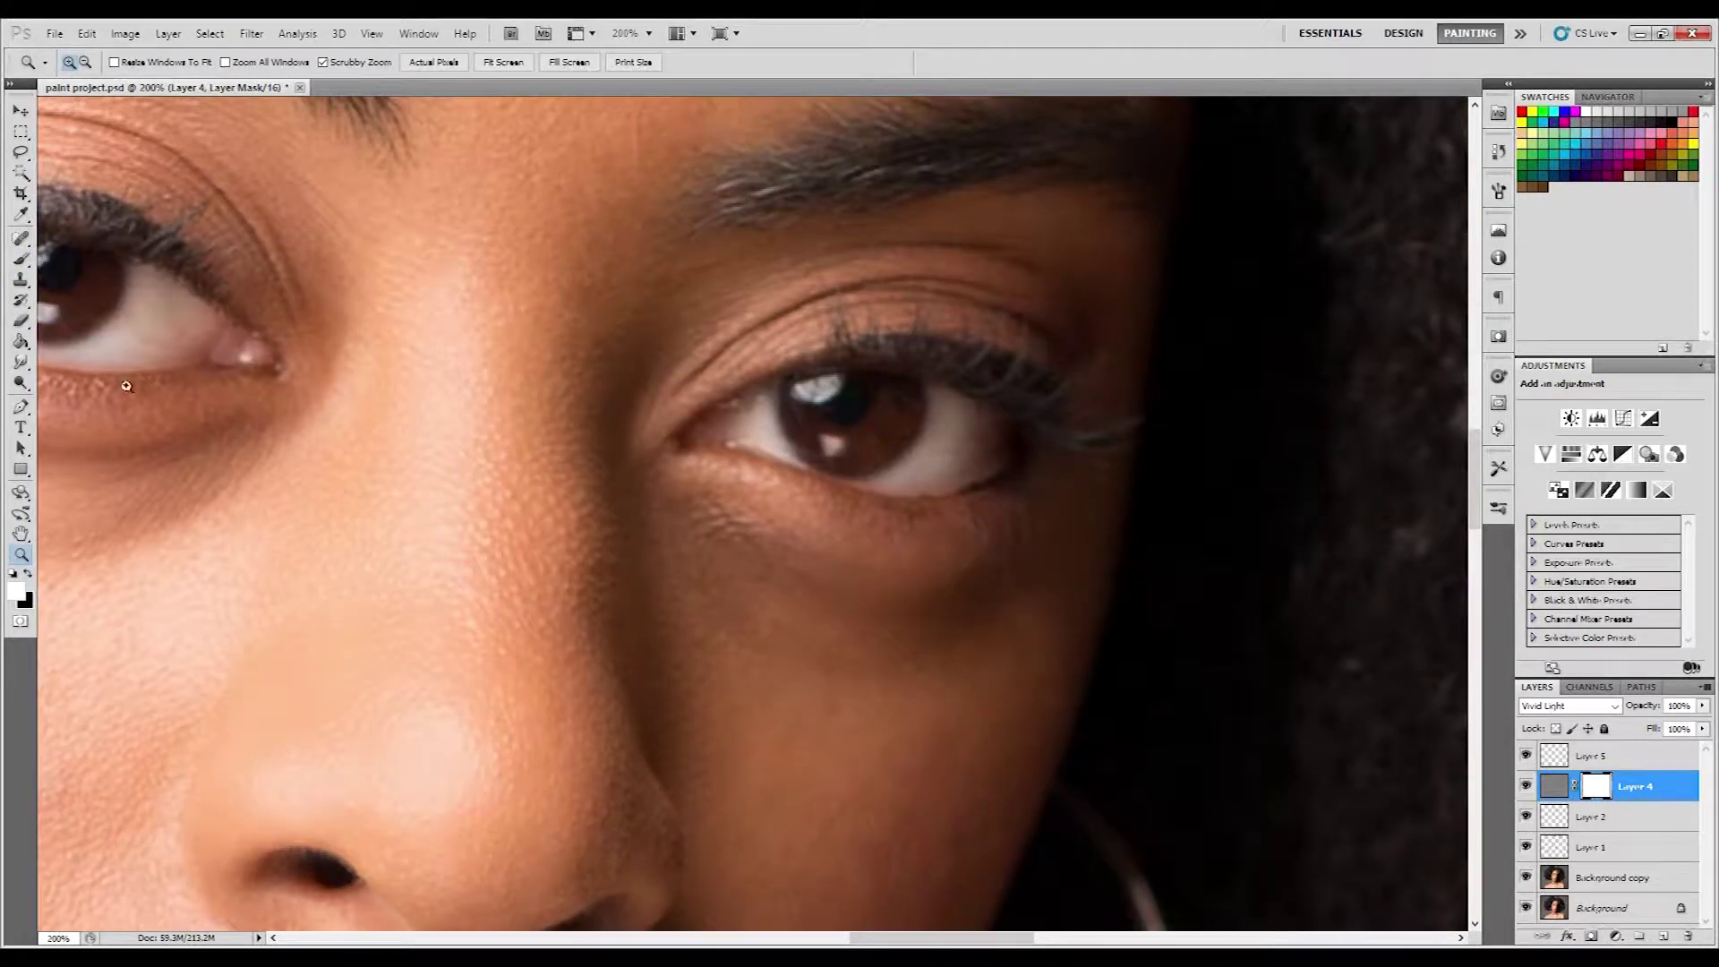
{"action": "key", "text": "x"}
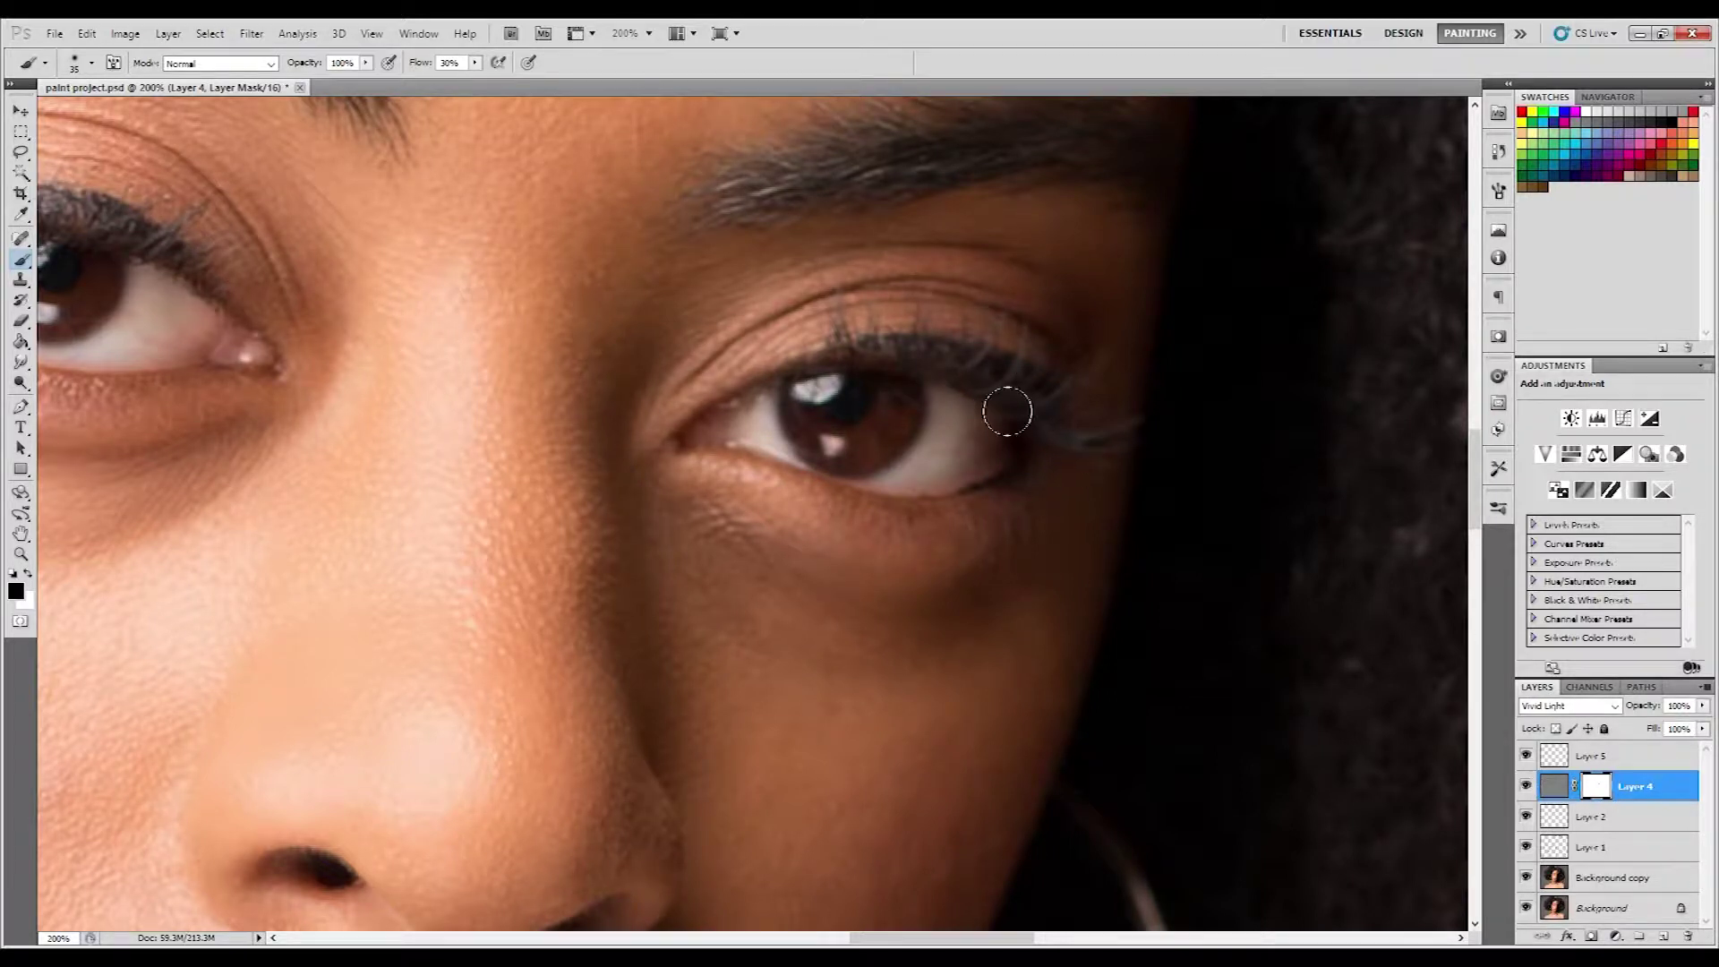
{"action": "scroll", "coordinate": [1074, 403], "scroll_direction": "up", "scroll_amount": 5}
{"action": "scroll", "coordinate": [1164, 385], "scroll_direction": "down", "scroll_amount": 1}
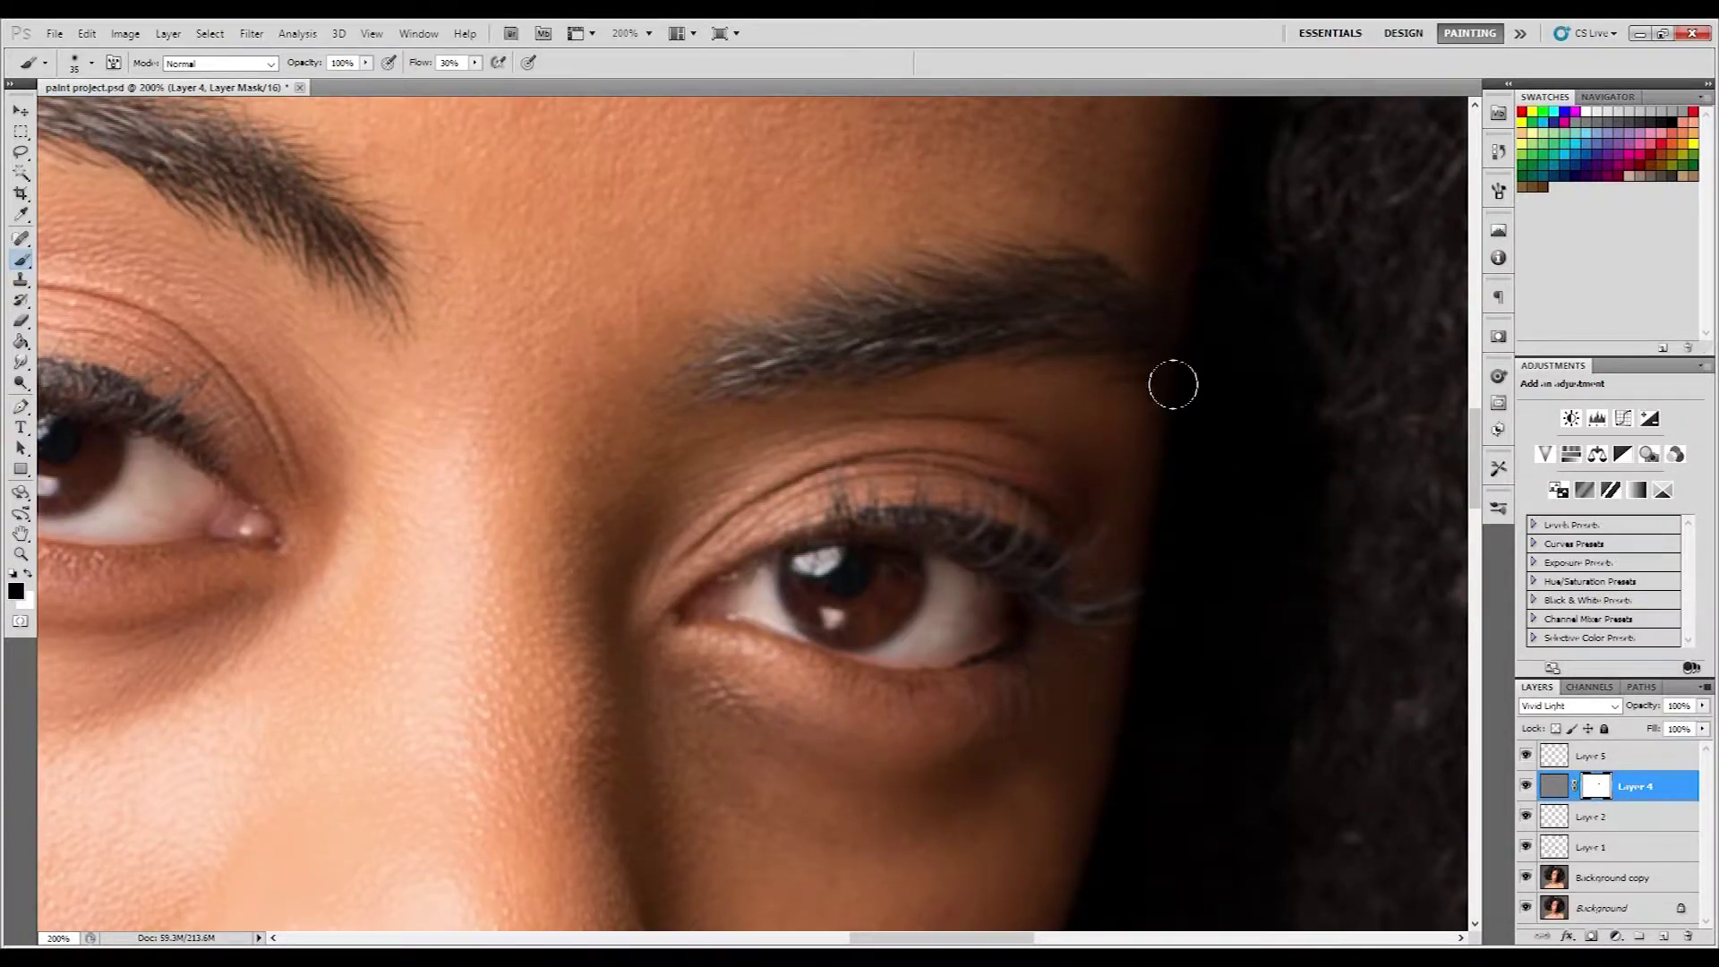
{"action": "scroll", "coordinate": [1173, 385], "scroll_direction": "left", "scroll_amount": 10}
{"action": "scroll", "coordinate": [573, 417], "scroll_direction": "left", "scroll_amount": 3}
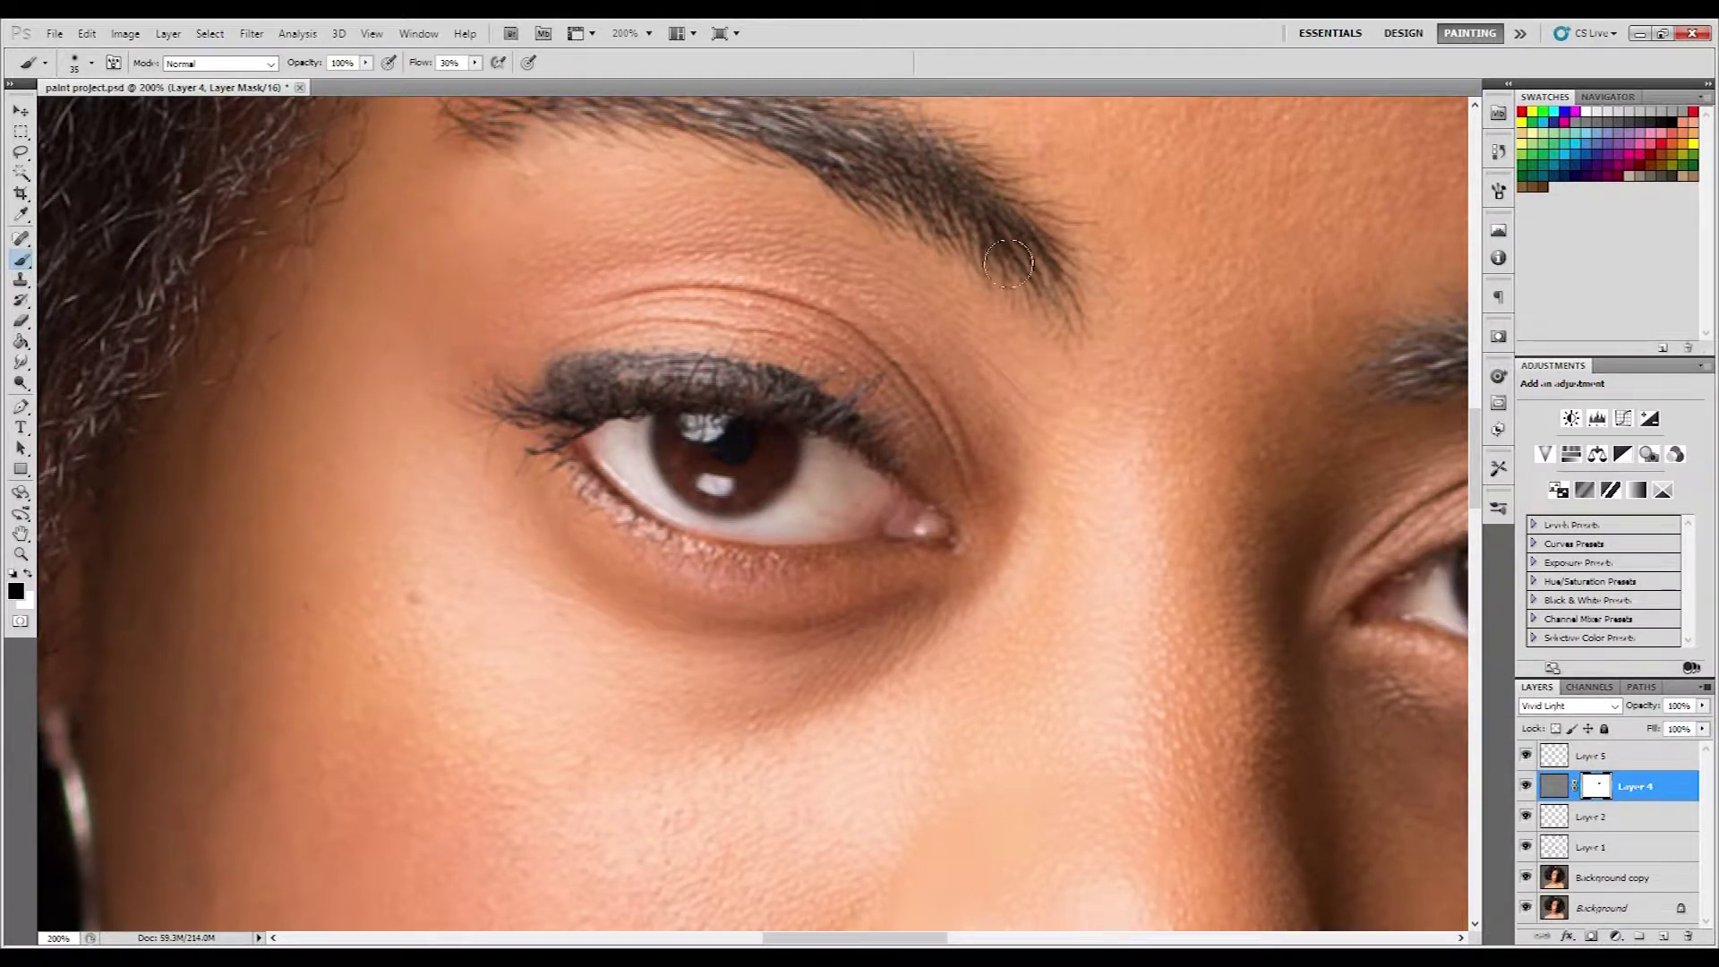
{"action": "scroll", "coordinate": [1008, 264], "scroll_direction": "up", "scroll_amount": 5}
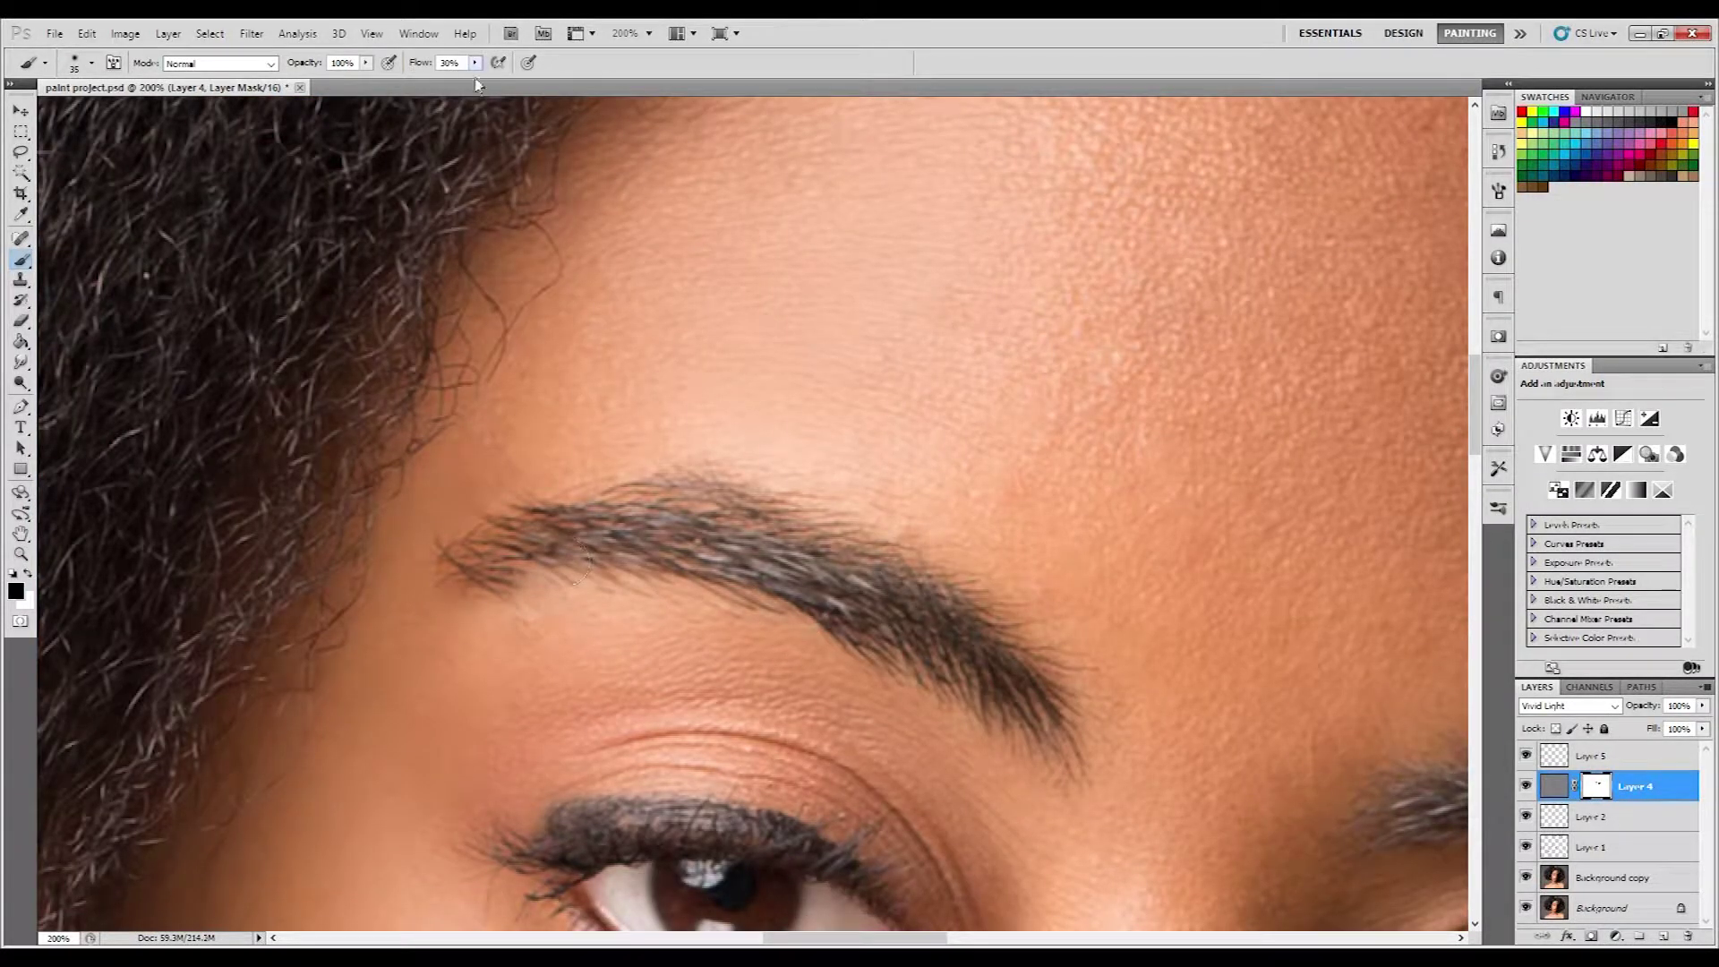
{"action": "scroll", "coordinate": [1478, 537], "scroll_direction": "down", "scroll_amount": 5}
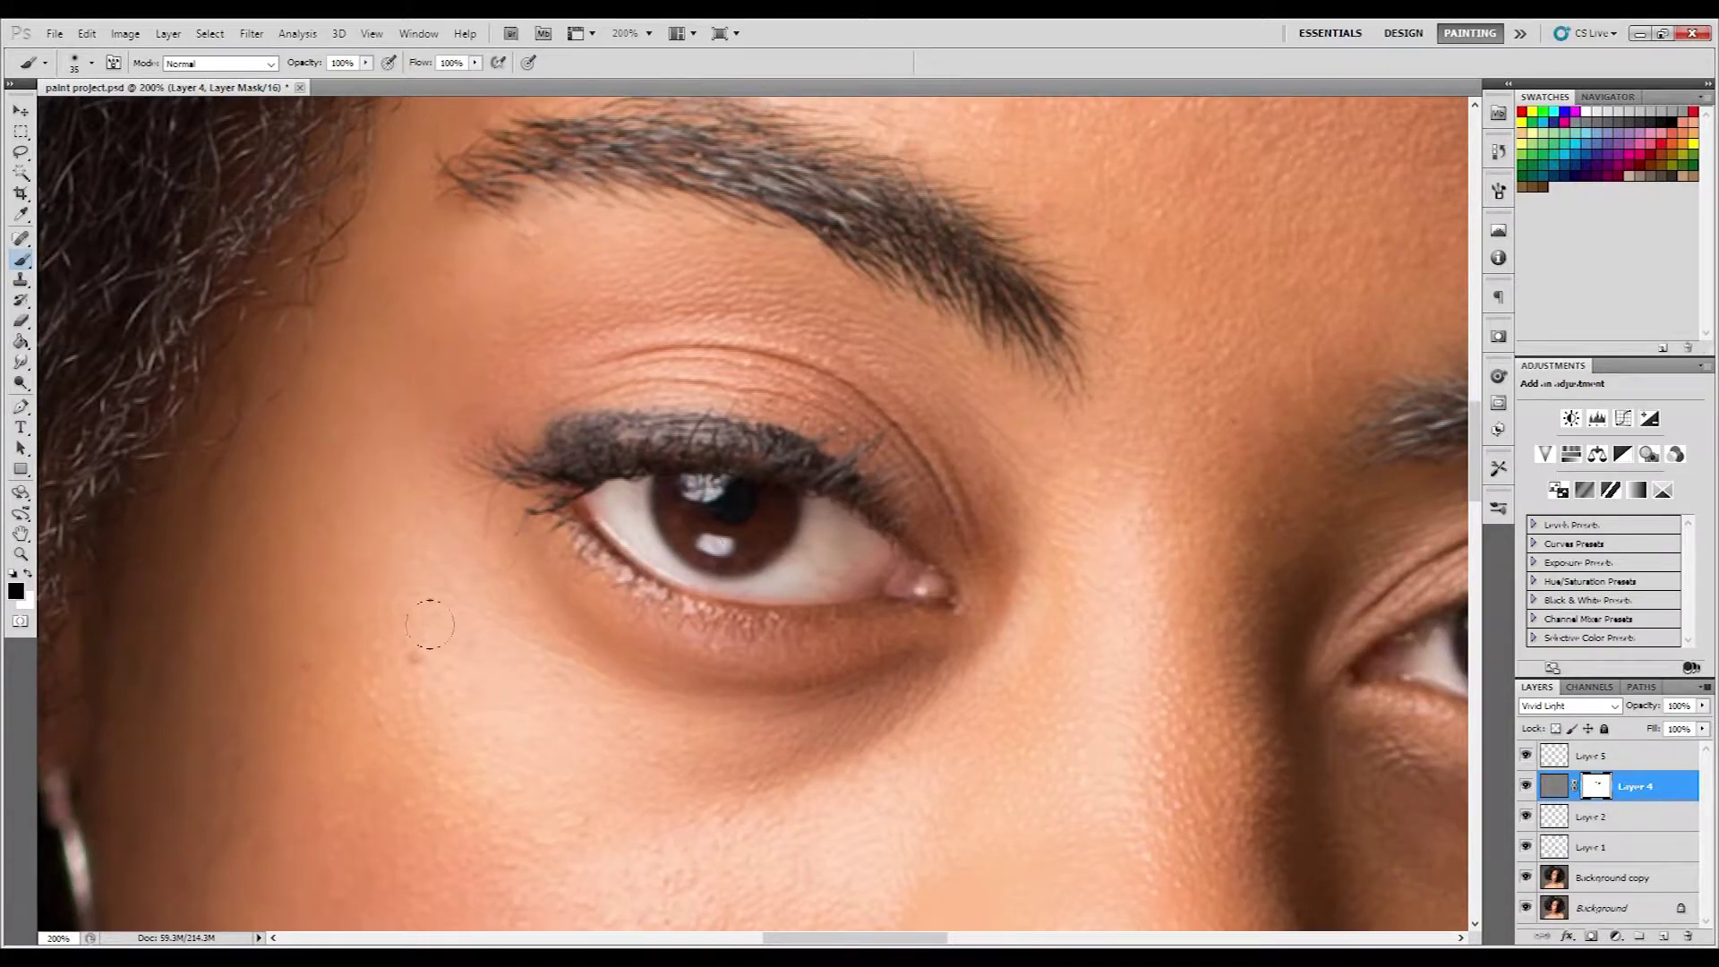
{"action": "scroll", "coordinate": [1487, 573], "scroll_direction": "down", "scroll_amount": 8}
{"action": "scroll", "coordinate": [1487, 582], "scroll_direction": "down", "scroll_amount": 1}
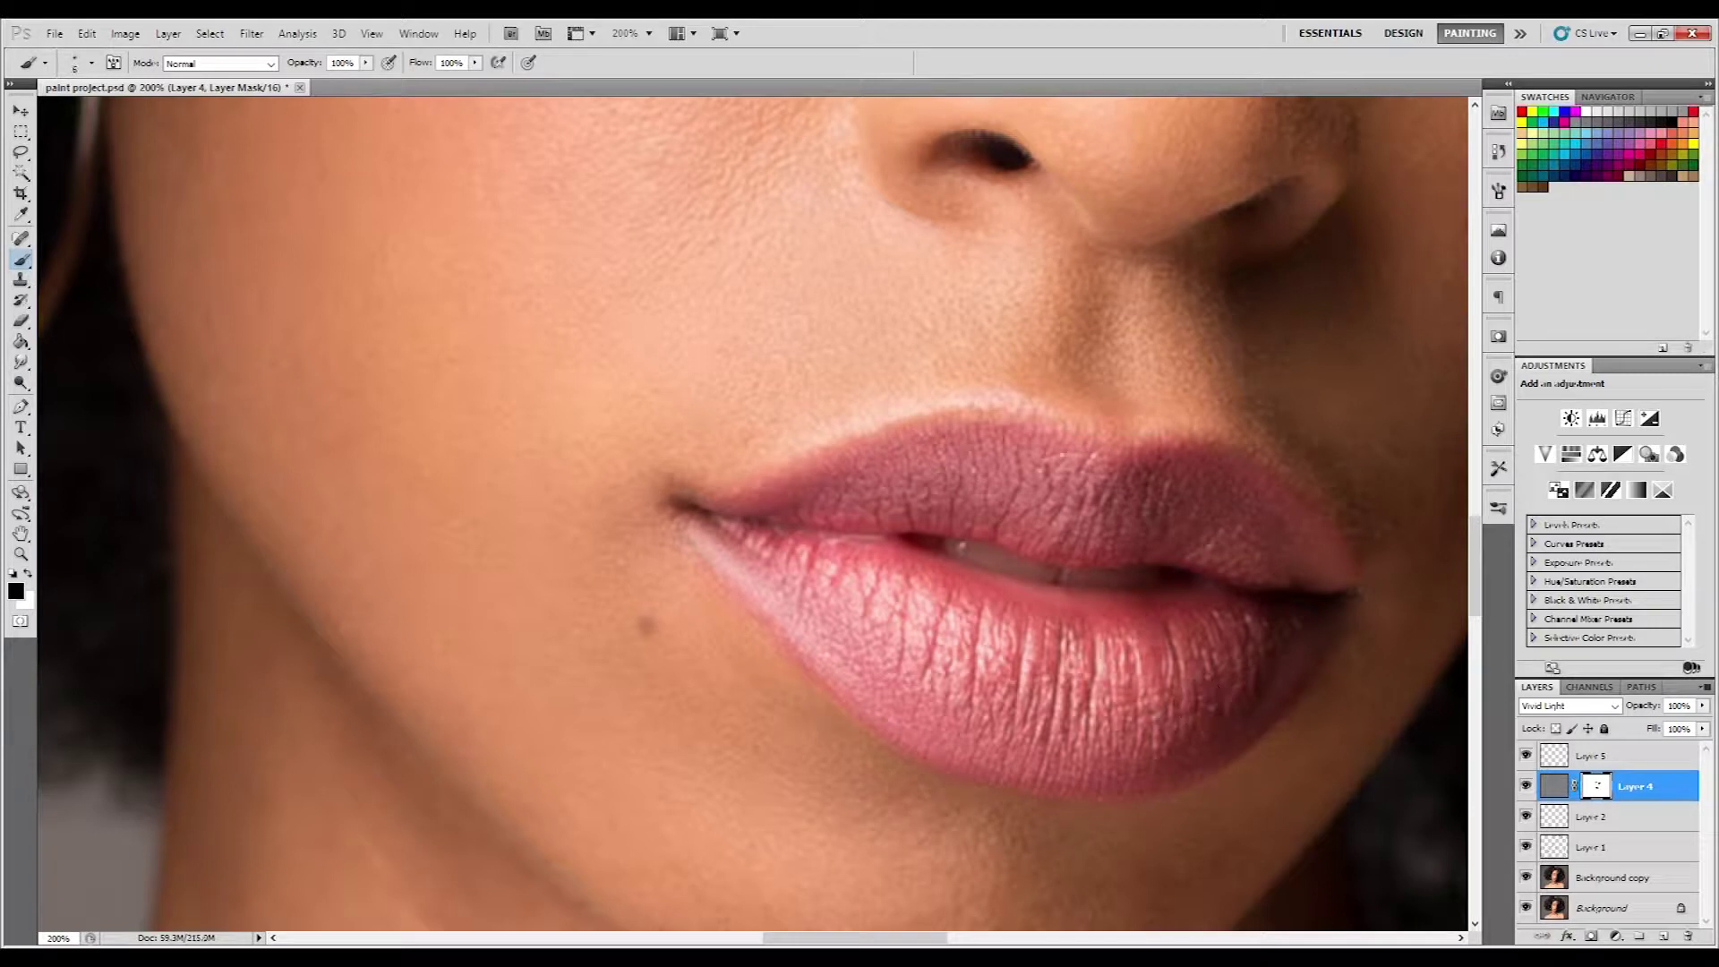
{"action": "scroll", "coordinate": [1030, 565], "scroll_direction": "up", "scroll_amount": 10}
{"action": "scroll", "coordinate": [1029, 564], "scroll_direction": "up", "scroll_amount": 2}
- Refit the portrait, zoom to half size on the neck and shrink the brush for finer mask work
{"action": "key", "text": "ctrl+0"}
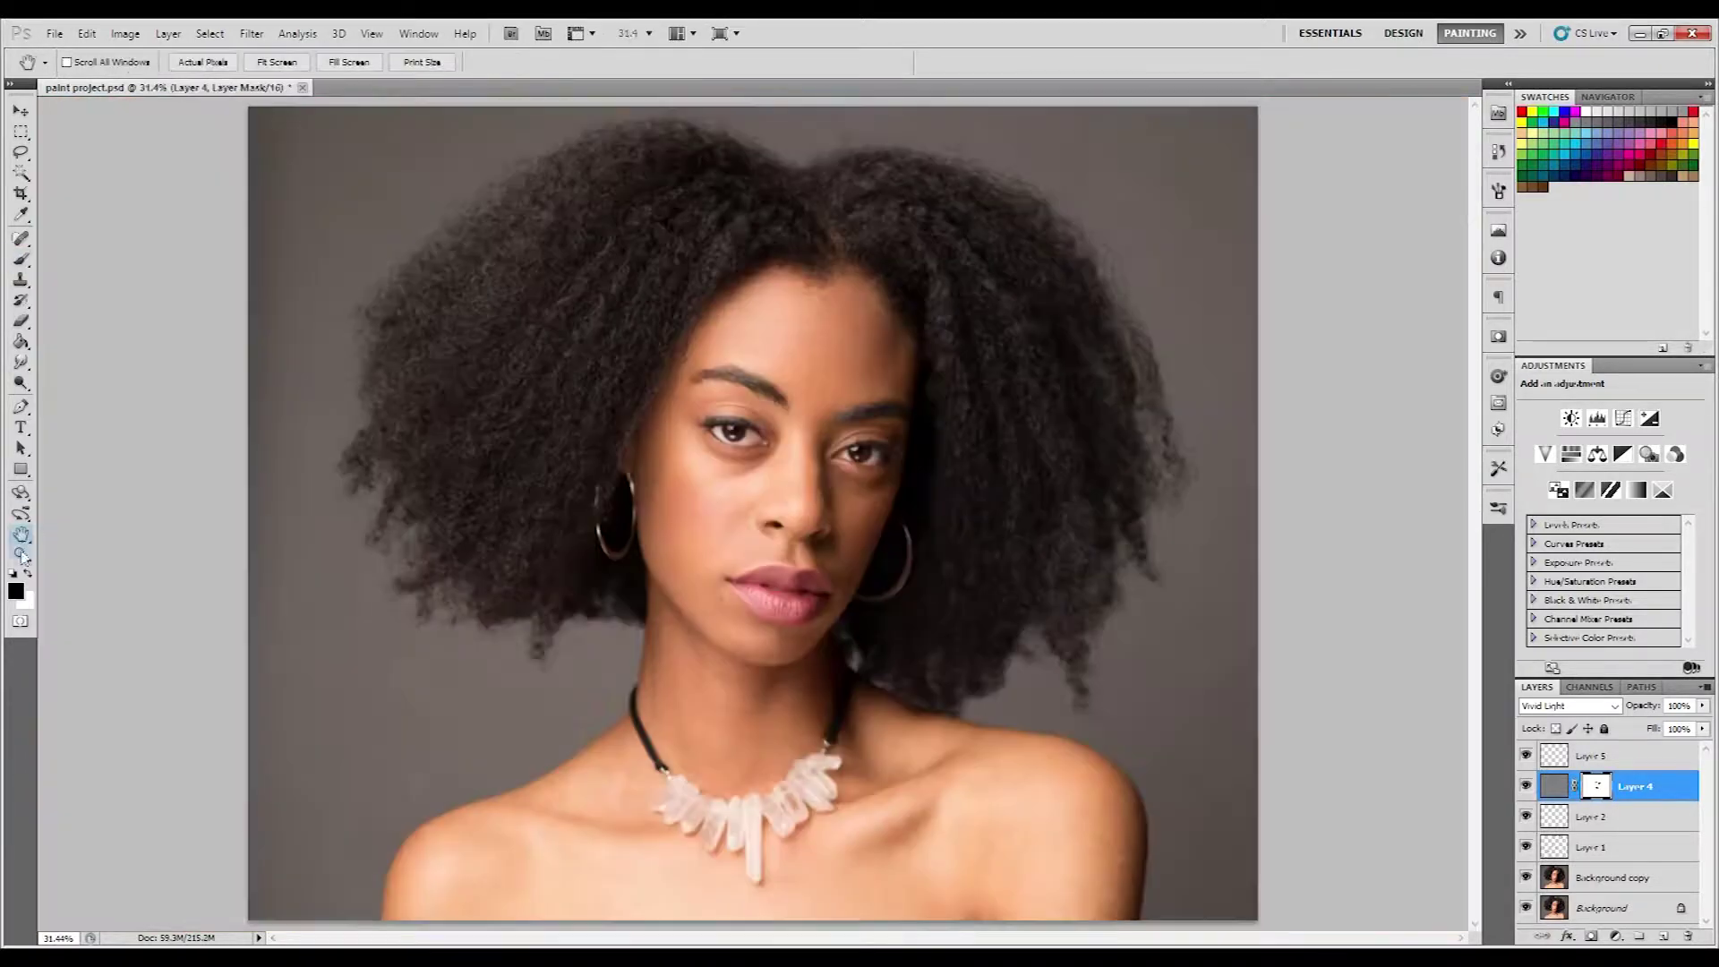
{"action": "key", "text": "ctrl+plus"}
{"action": "scroll", "coordinate": [956, 906], "scroll_direction": "down", "scroll_amount": 5}
{"action": "key", "text": "bracketleft"}
{"action": "key", "text": "bracketleft"}
{"action": "key", "text": "bracketleft"}
- On Layer 5, spot-heal the cheek mole and a blemish by the inner eye corner
{"action": "scroll", "coordinate": [1412, 483], "scroll_direction": "up", "scroll_amount": 6}
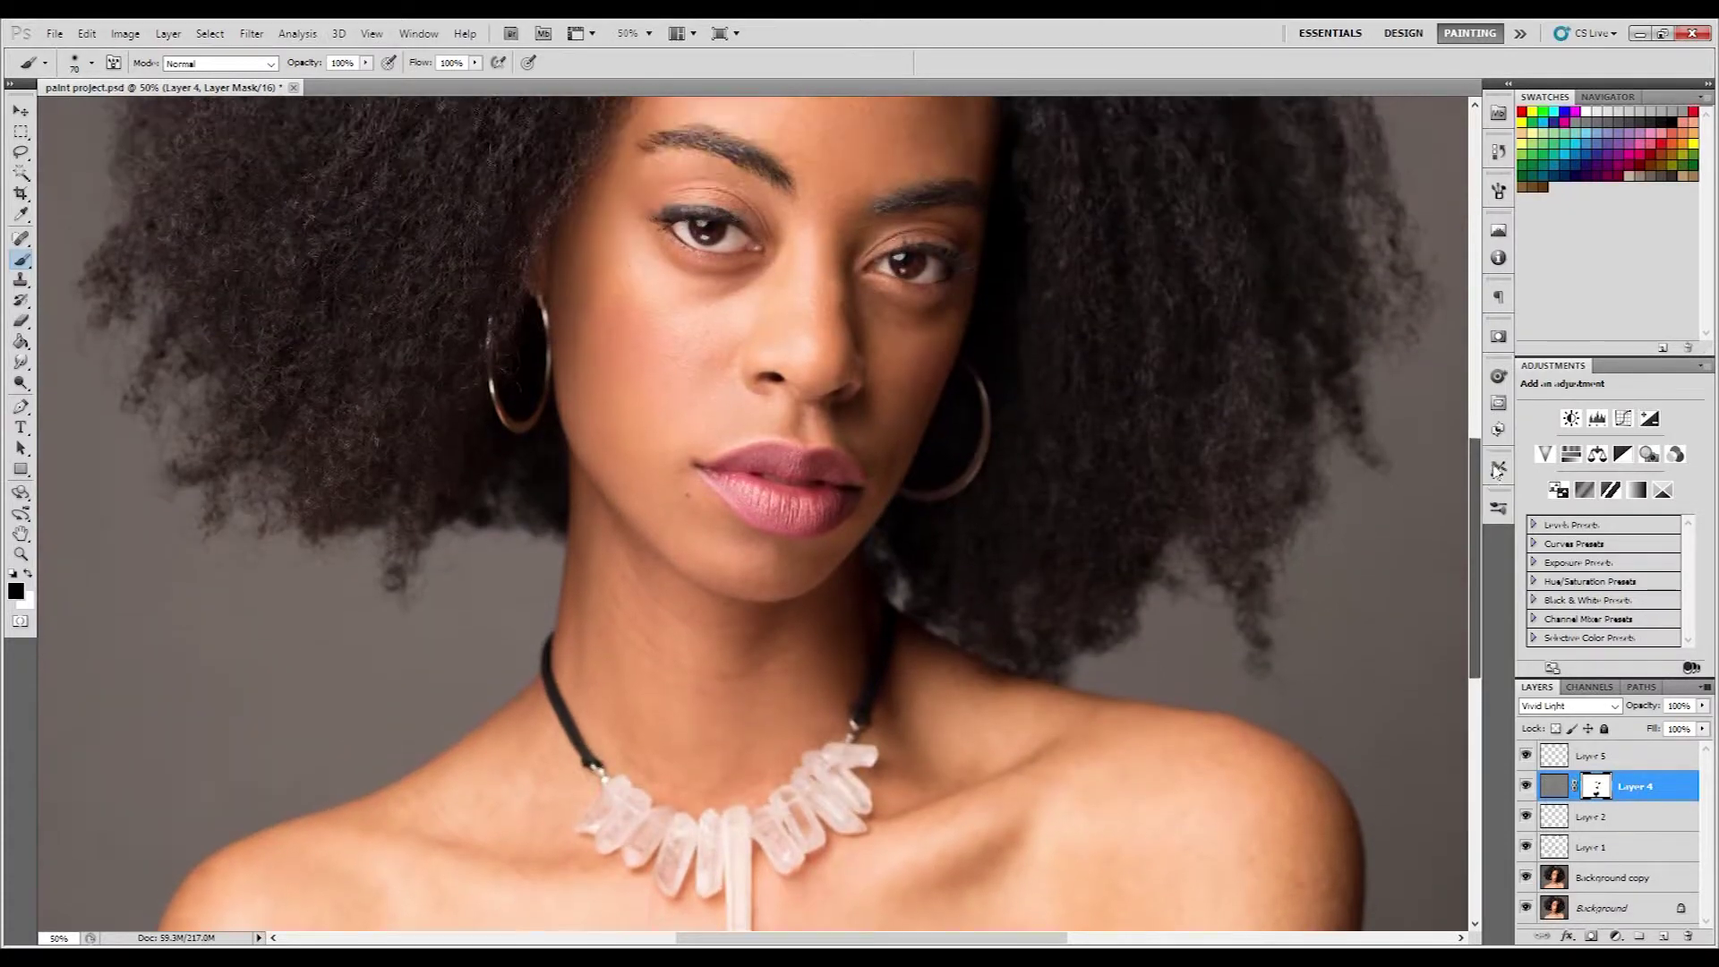
{"action": "scroll", "coordinate": [752, 510], "scroll_direction": "up", "scroll_amount": 3}
{"action": "left_click", "coordinate": [1591, 756]}
{"action": "key", "text": "j"}
{"action": "scroll", "coordinate": [789, 317], "scroll_direction": "up", "scroll_amount": 3}
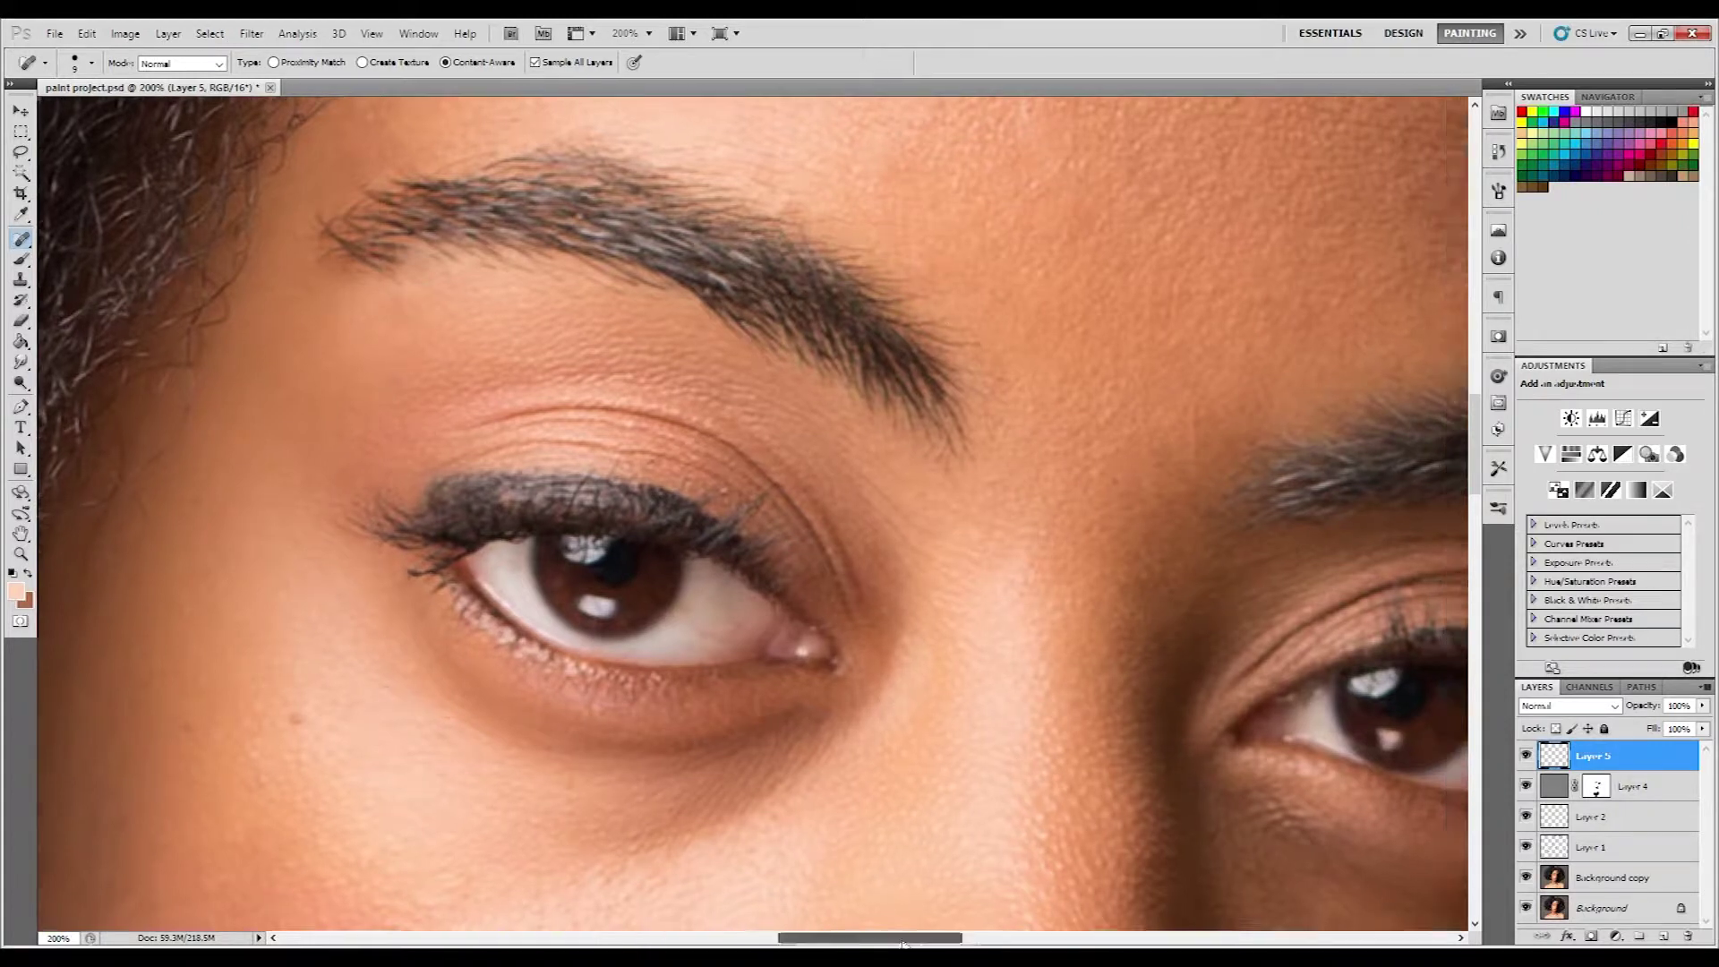
{"action": "scroll", "coordinate": [488, 783], "scroll_direction": "right", "scroll_amount": 5}
{"action": "left_click_drag", "start_coordinate": [1476, 488], "coordinate": [1475, 444]}
{"action": "scroll", "coordinate": [540, 519], "scroll_direction": "down", "scroll_amount": 5}
{"action": "scroll", "coordinate": [716, 524], "scroll_direction": "up", "scroll_amount": 1}
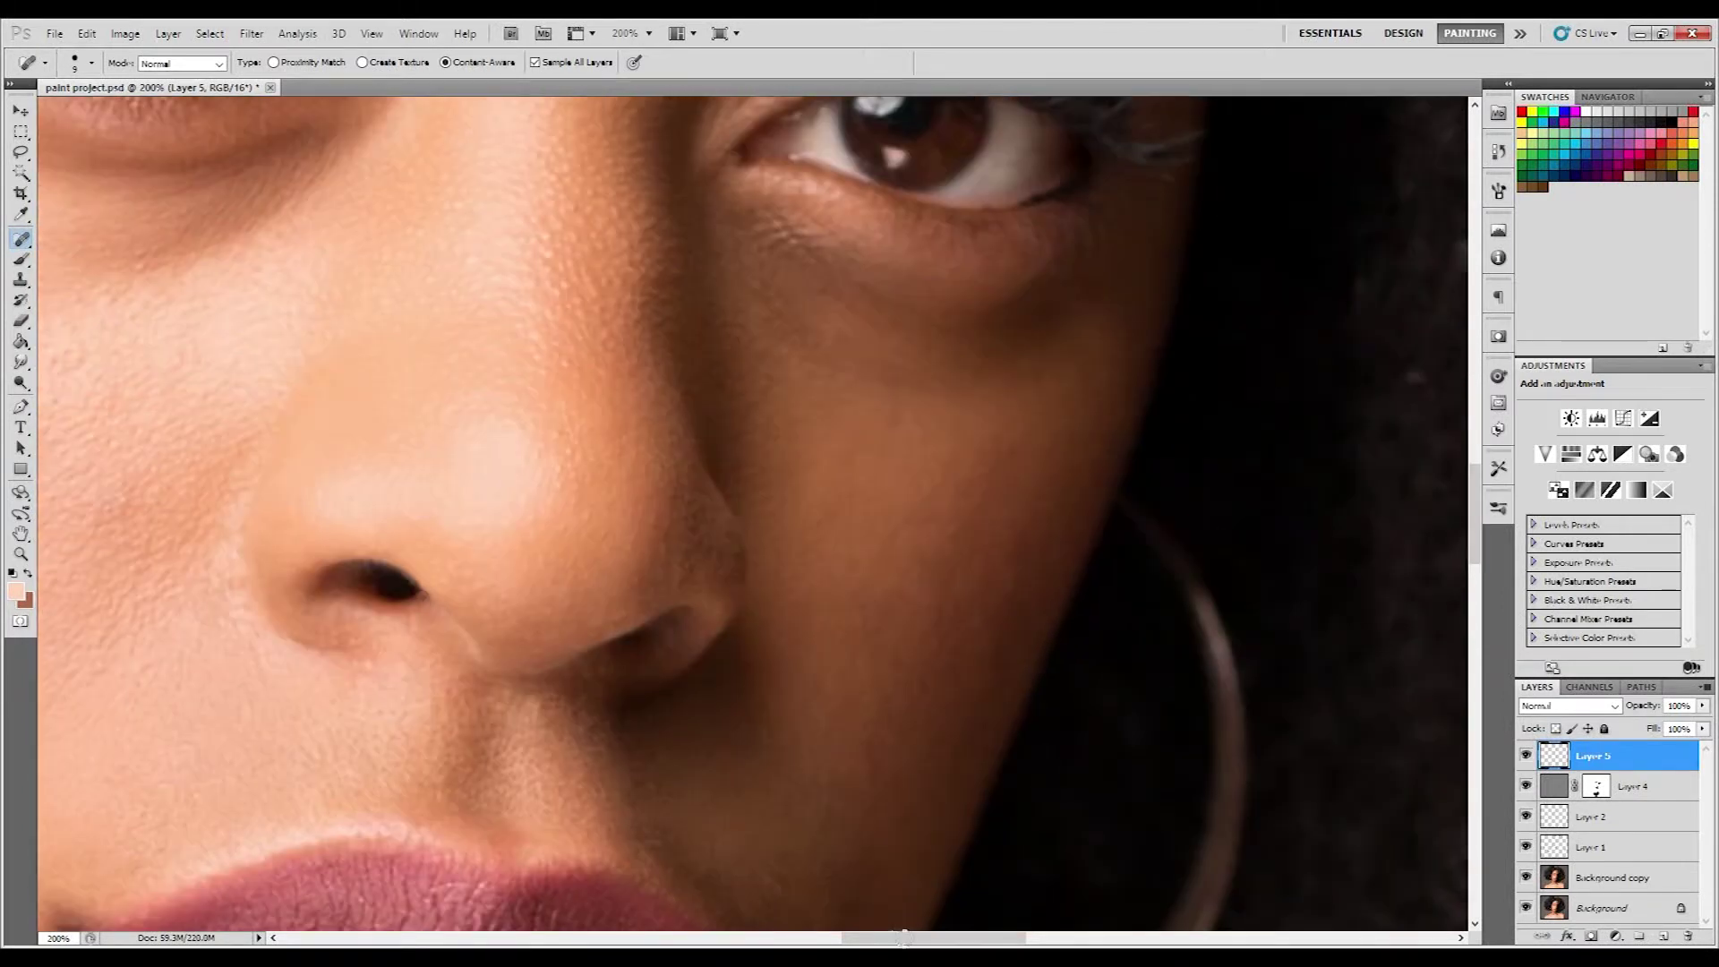
{"action": "scroll", "coordinate": [895, 528], "scroll_direction": "left", "scroll_amount": 4}
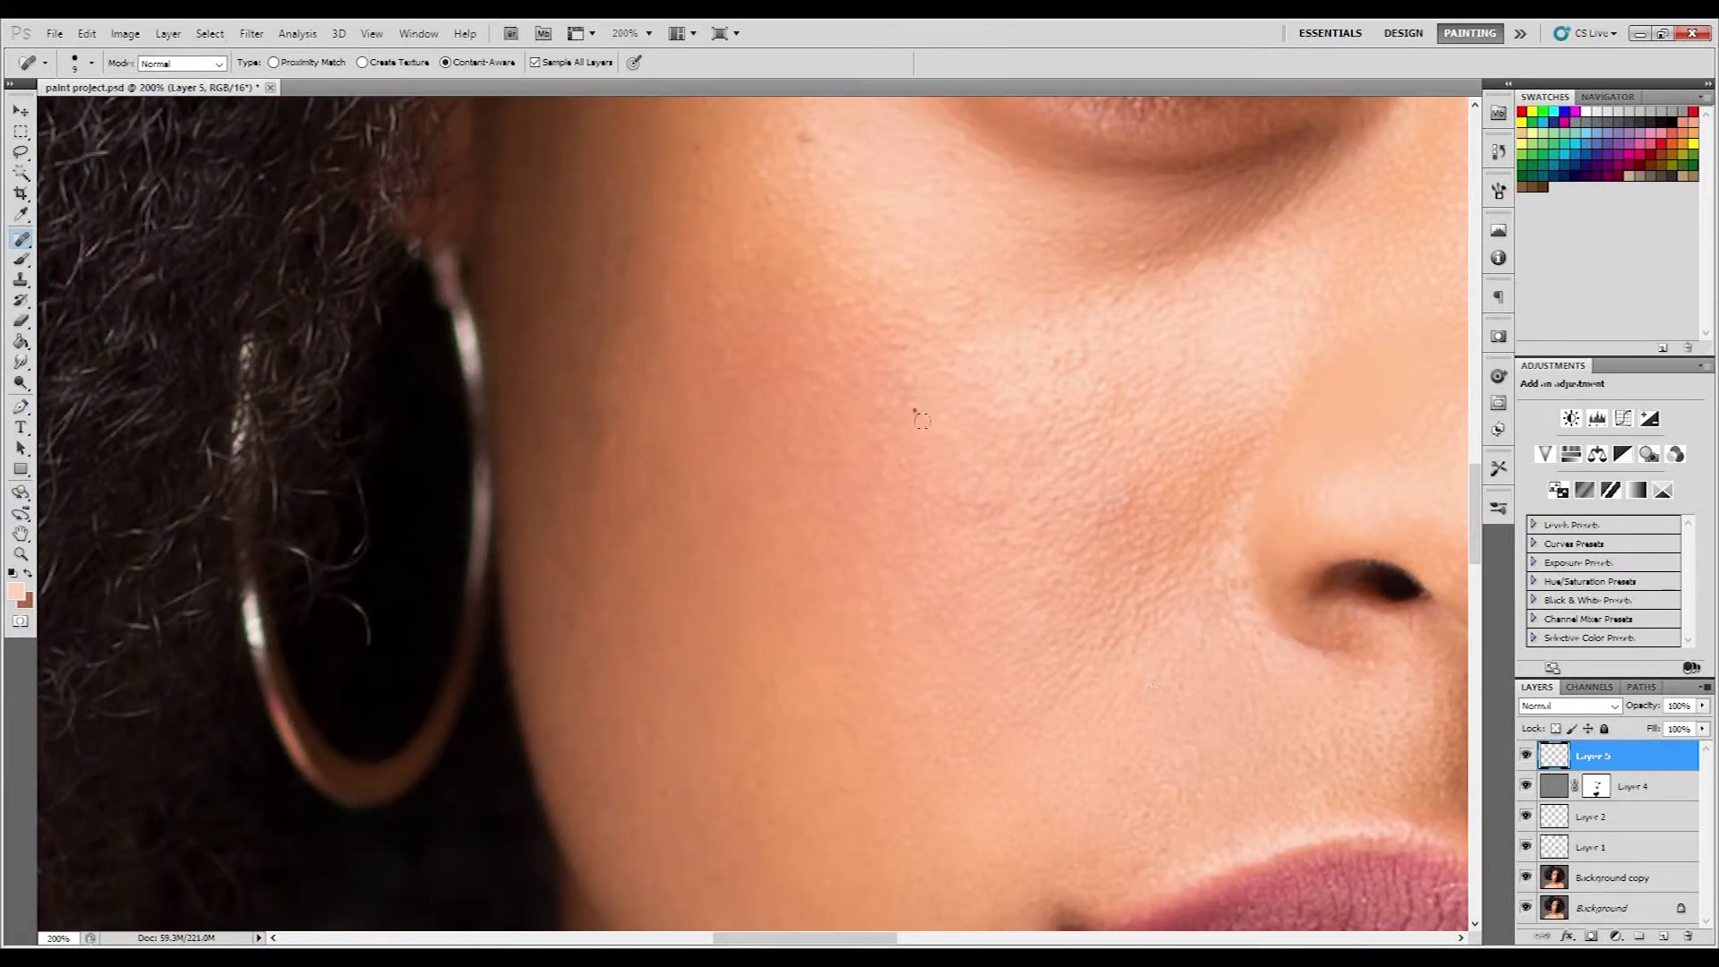
{"action": "left_click", "coordinate": [831, 265]}
{"action": "scroll", "coordinate": [896, 358], "scroll_direction": "up", "scroll_amount": 5}
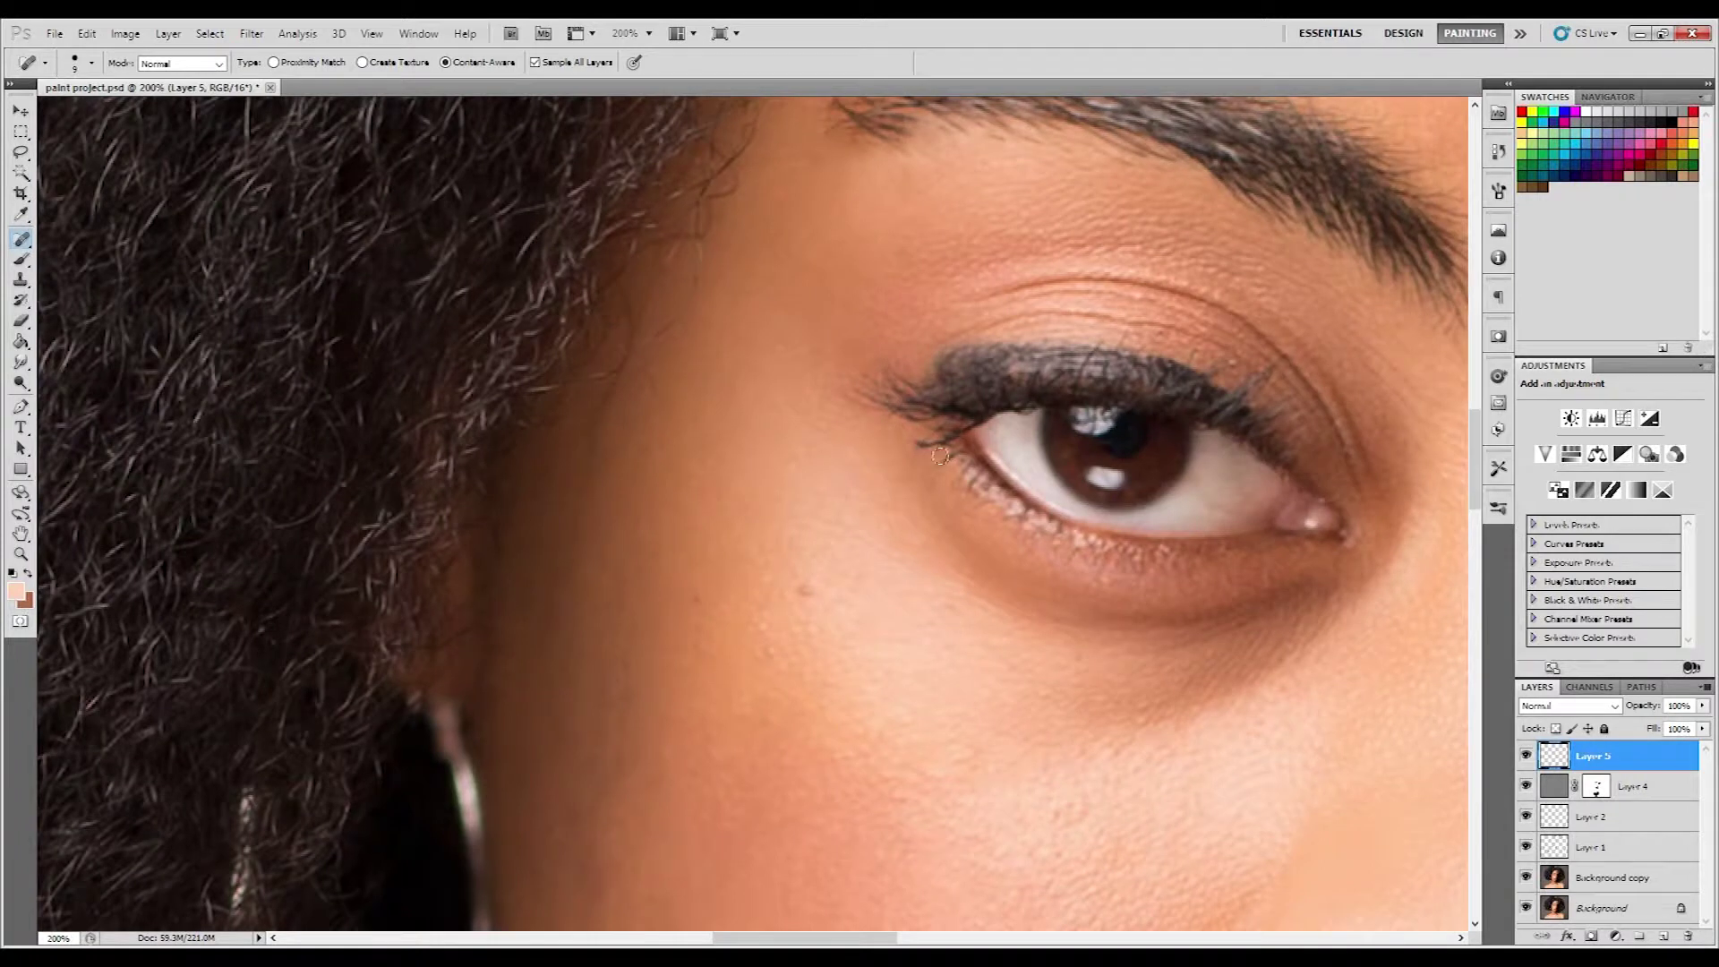
{"action": "left_click_drag", "start_coordinate": [925, 452], "coordinate": [923, 446]}
- Heal the darker skin under both eyes with the Spot Healing Brush
{"action": "key", "text": "space"}
{"action": "left_click_drag", "start_coordinate": [1289, 667], "coordinate": [1191, 676]}
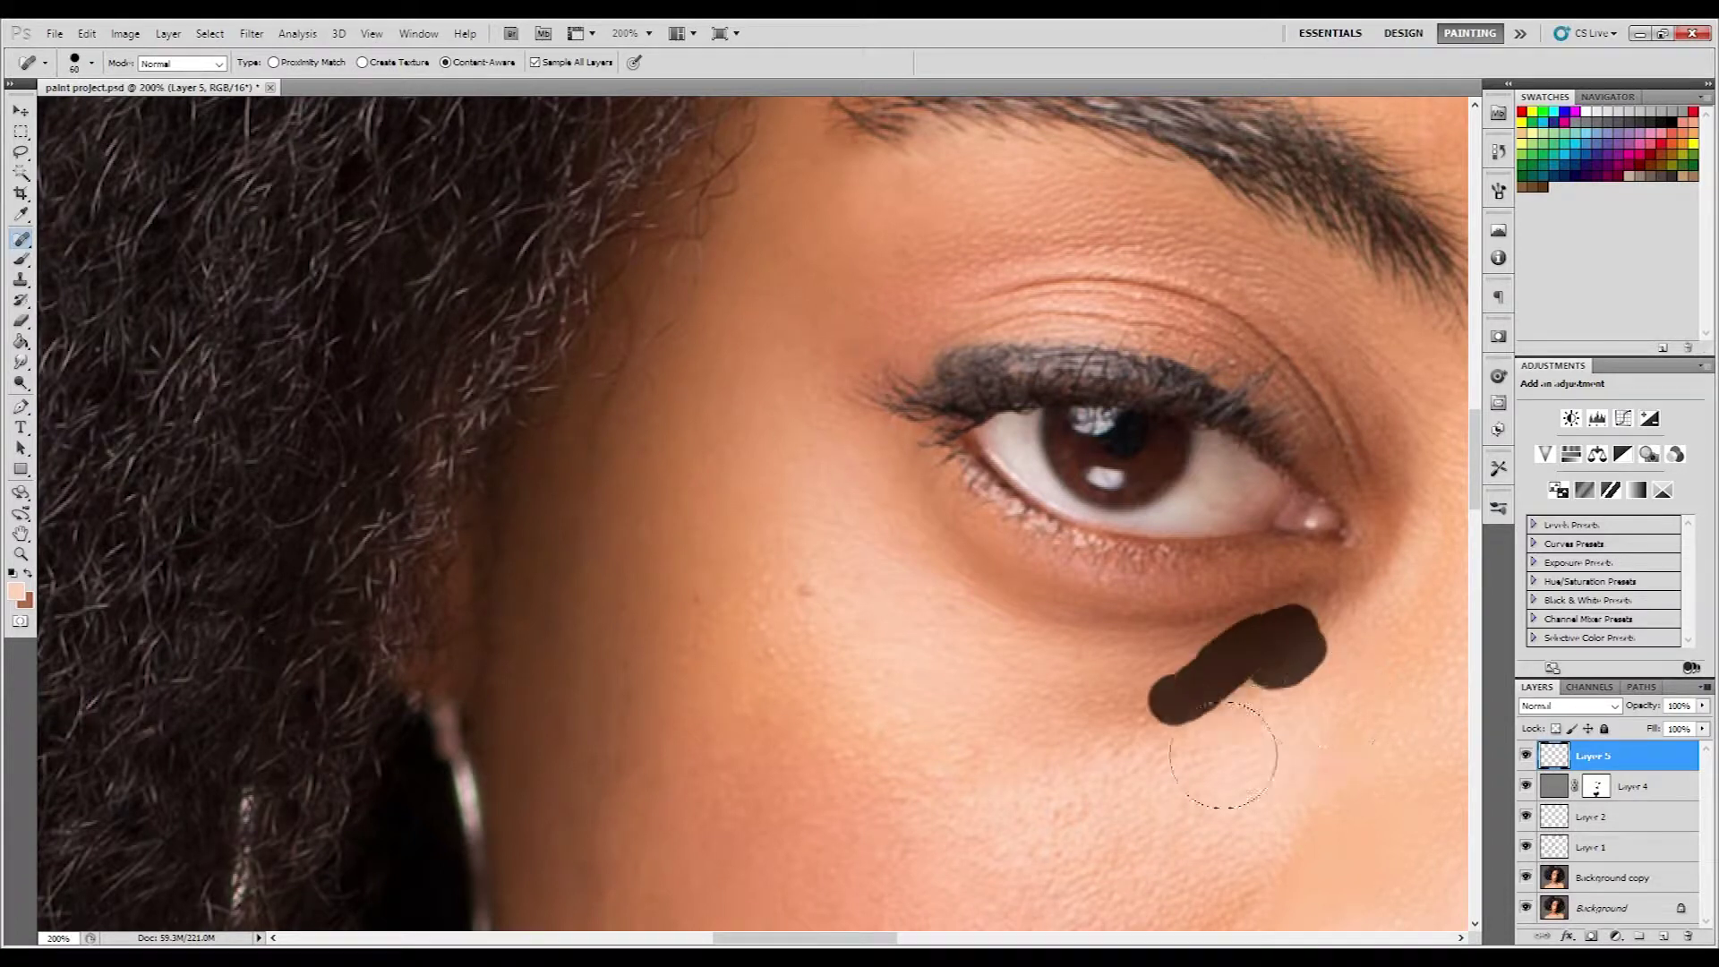
{"action": "key", "text": "space"}
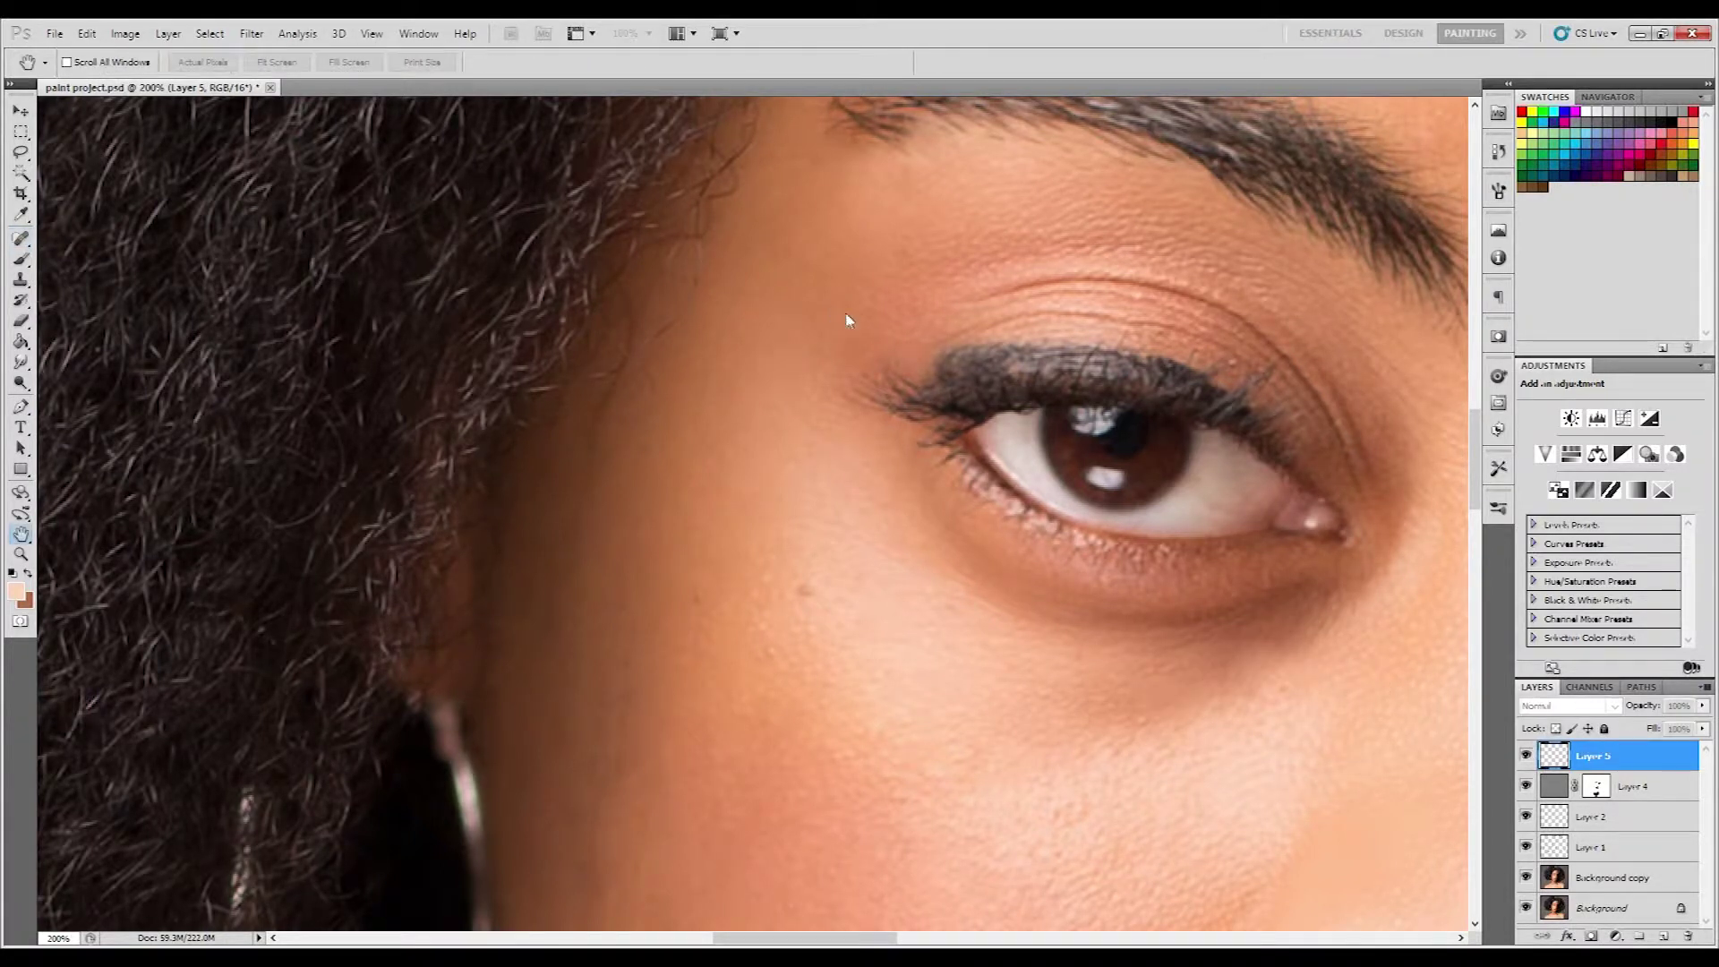
{"action": "left_click_drag", "start_coordinate": [1558, 448], "coordinate": [804, 447]}
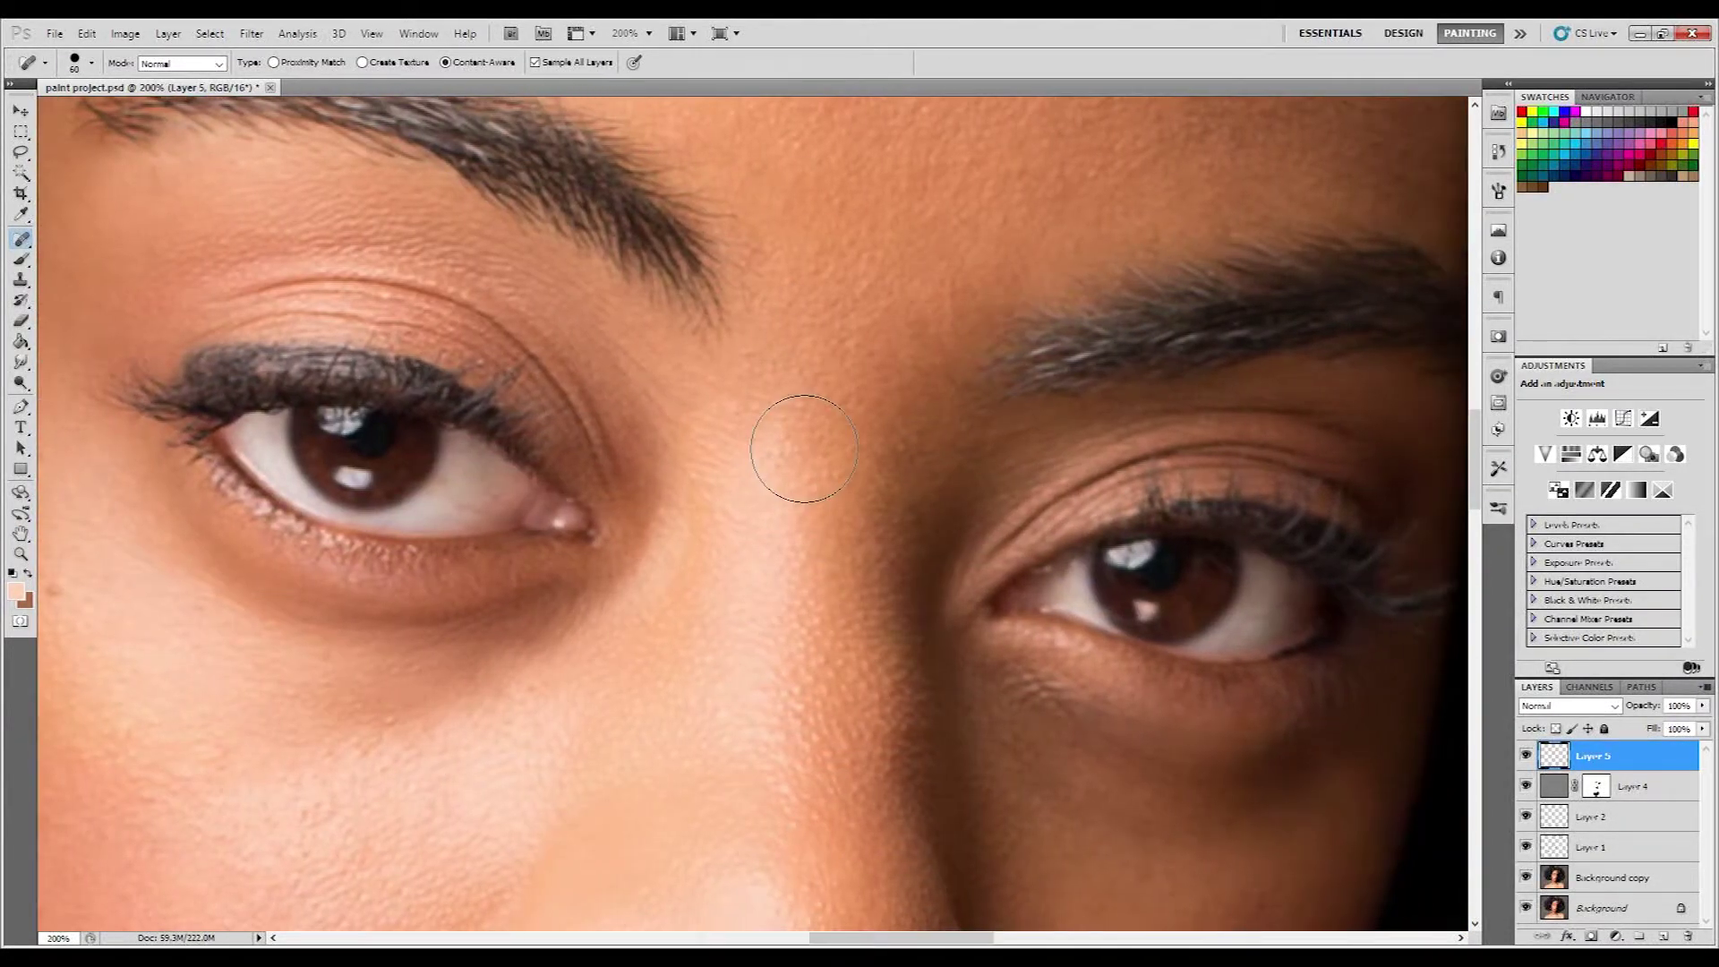
{"action": "left_click_drag", "start_coordinate": [1043, 692], "coordinate": [1012, 671]}
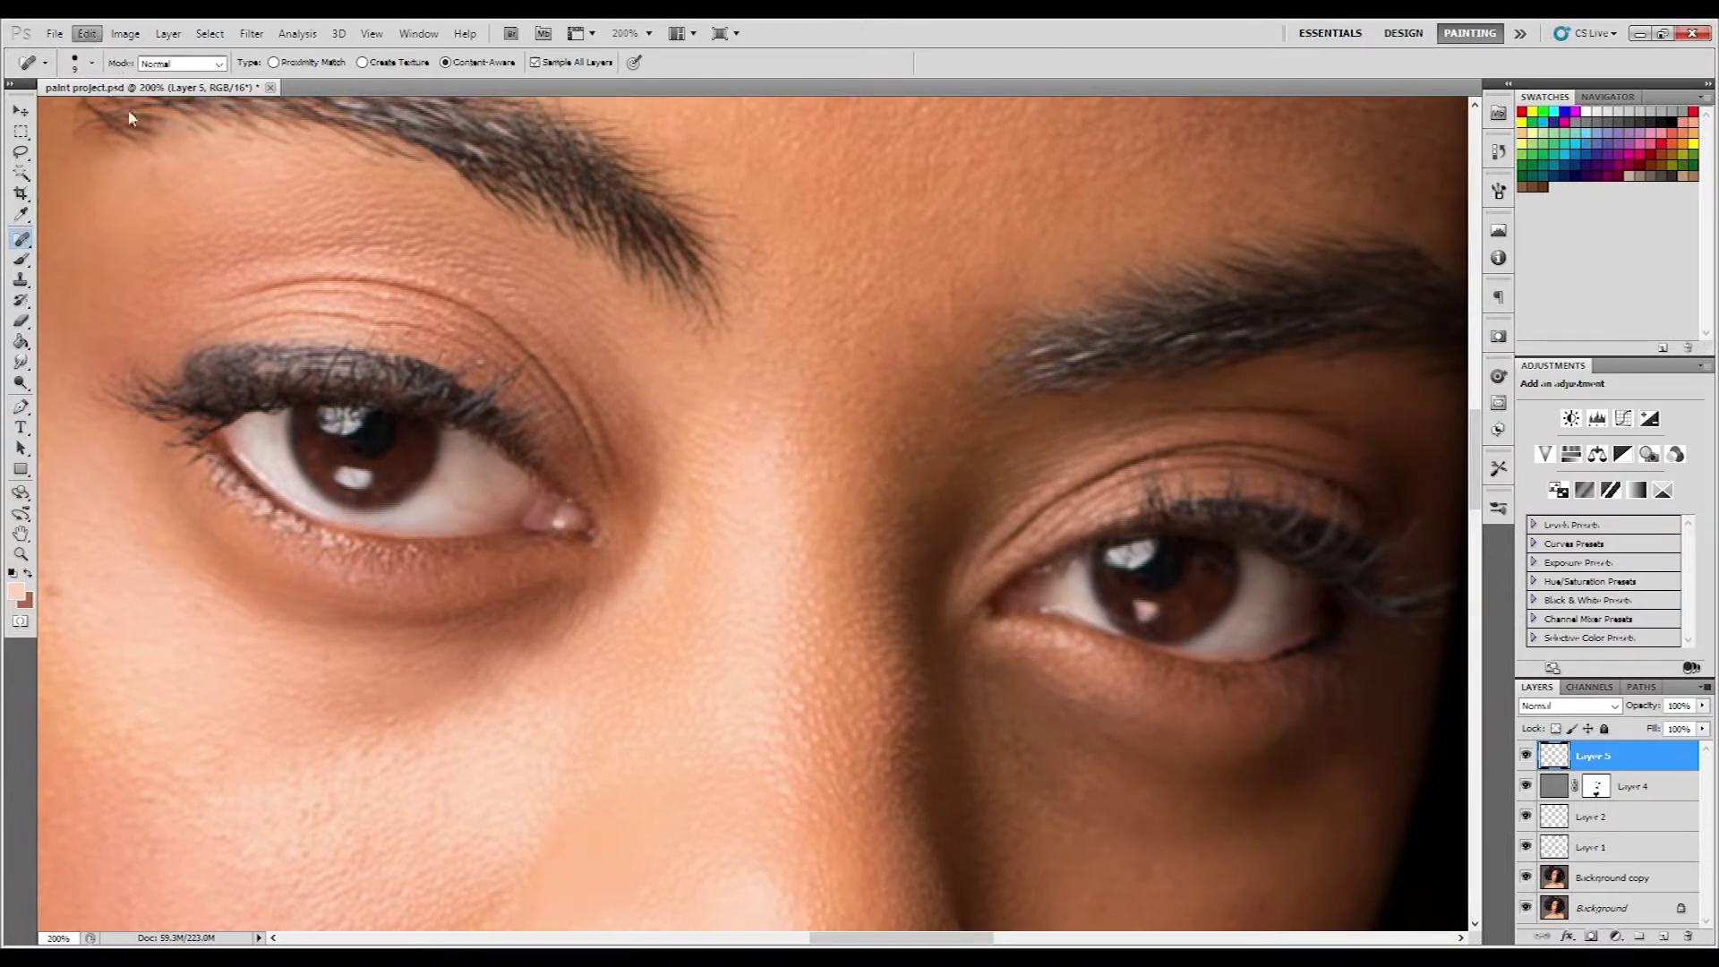
{"action": "key", "text": "space"}
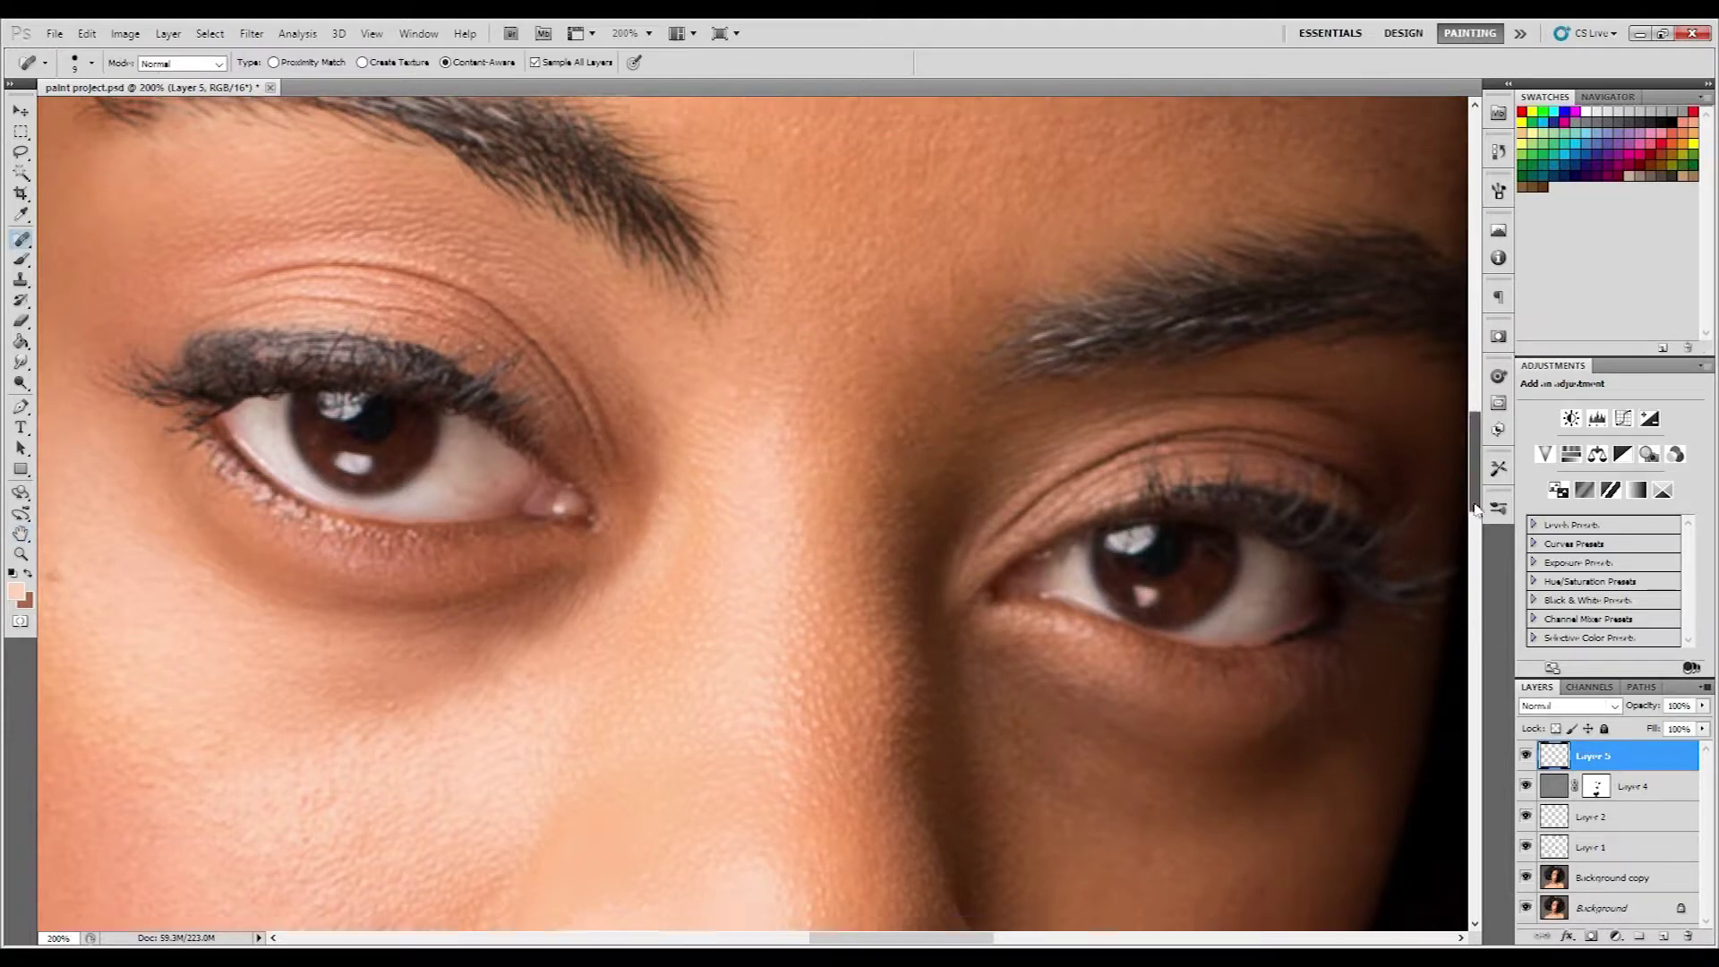
{"action": "left_click_drag", "start_coordinate": [886, 329], "coordinate": [887, 270]}
- Stamp visible layers into Layer 6 and dodge both irises and the right eye's white
{"action": "left_click", "coordinate": [1558, 792]}
{"action": "left_click", "coordinate": [21, 382]}
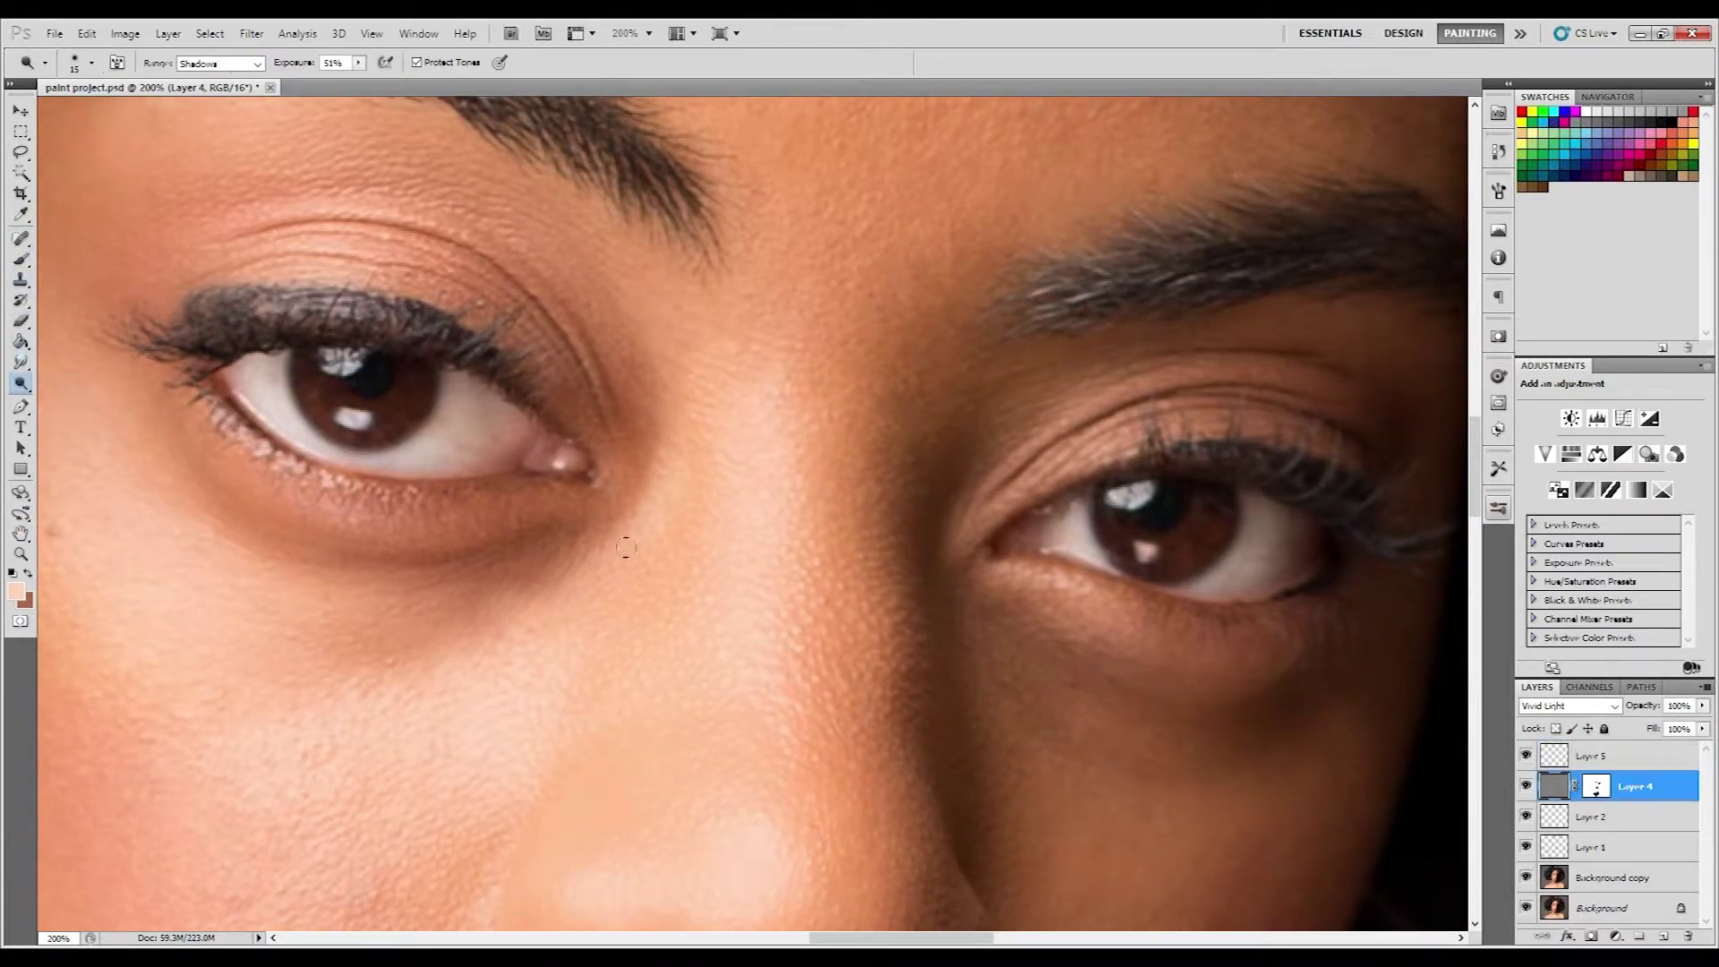
{"action": "key", "text": "ctrl+shift+alt+e"}
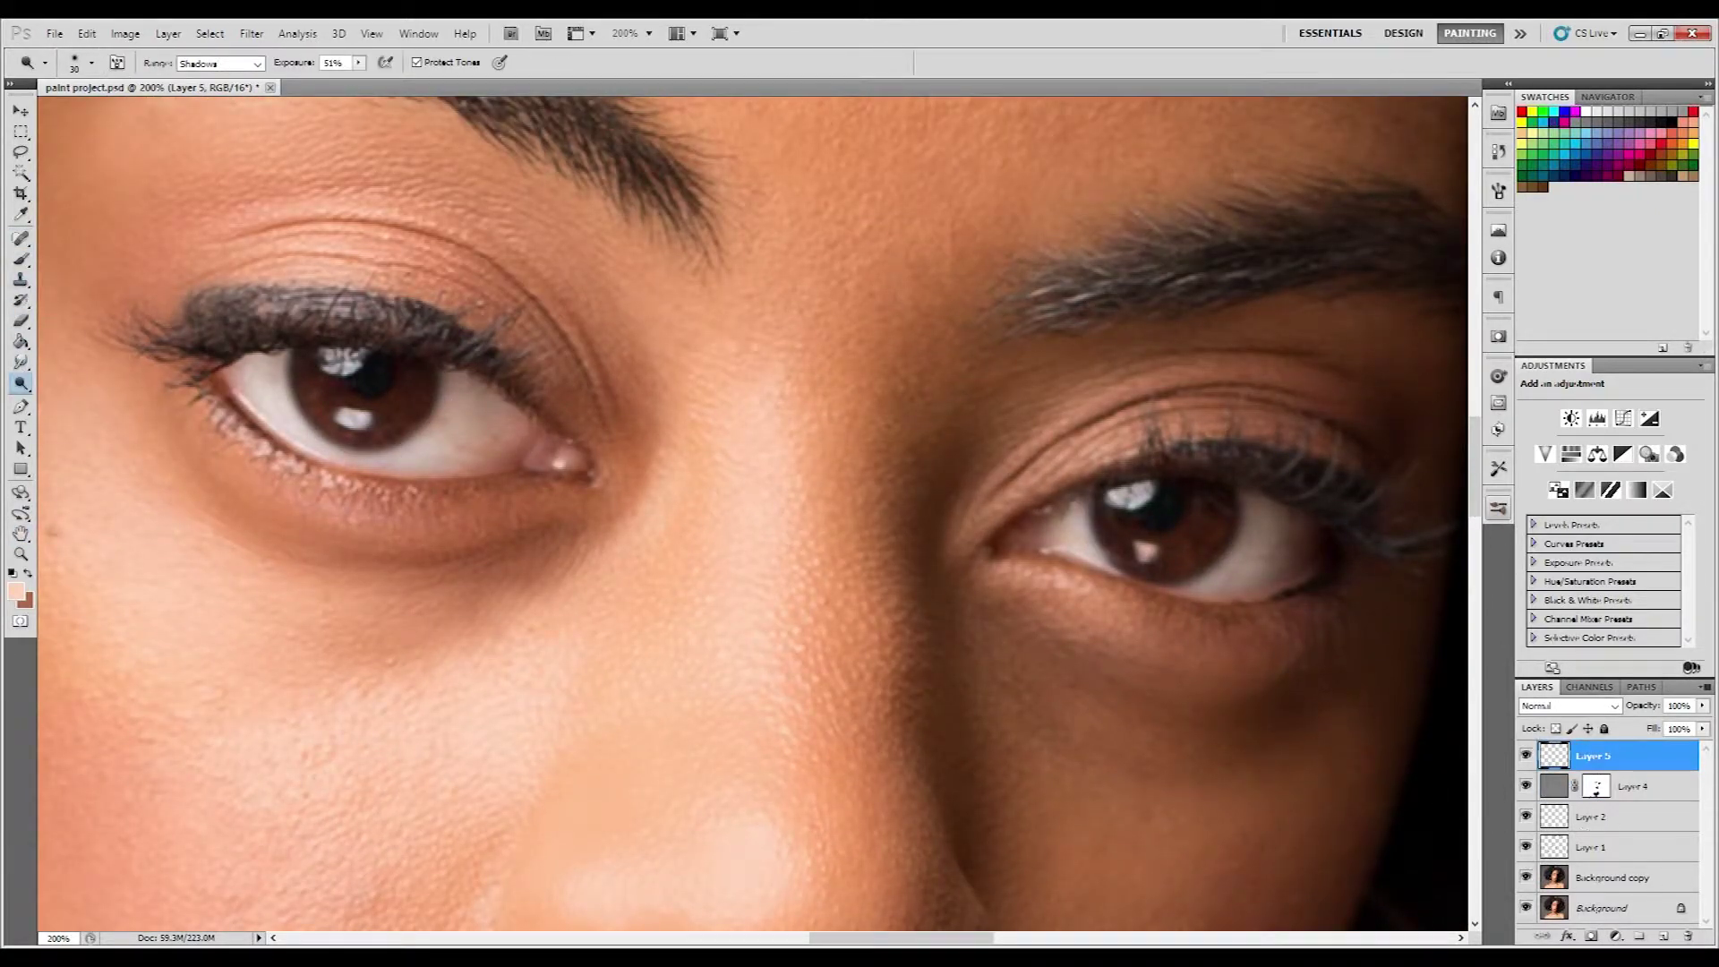
{"action": "left_click_drag", "start_coordinate": [425, 424], "coordinate": [338, 405]}
{"action": "left_click_drag", "start_coordinate": [1130, 536], "coordinate": [1221, 539]}
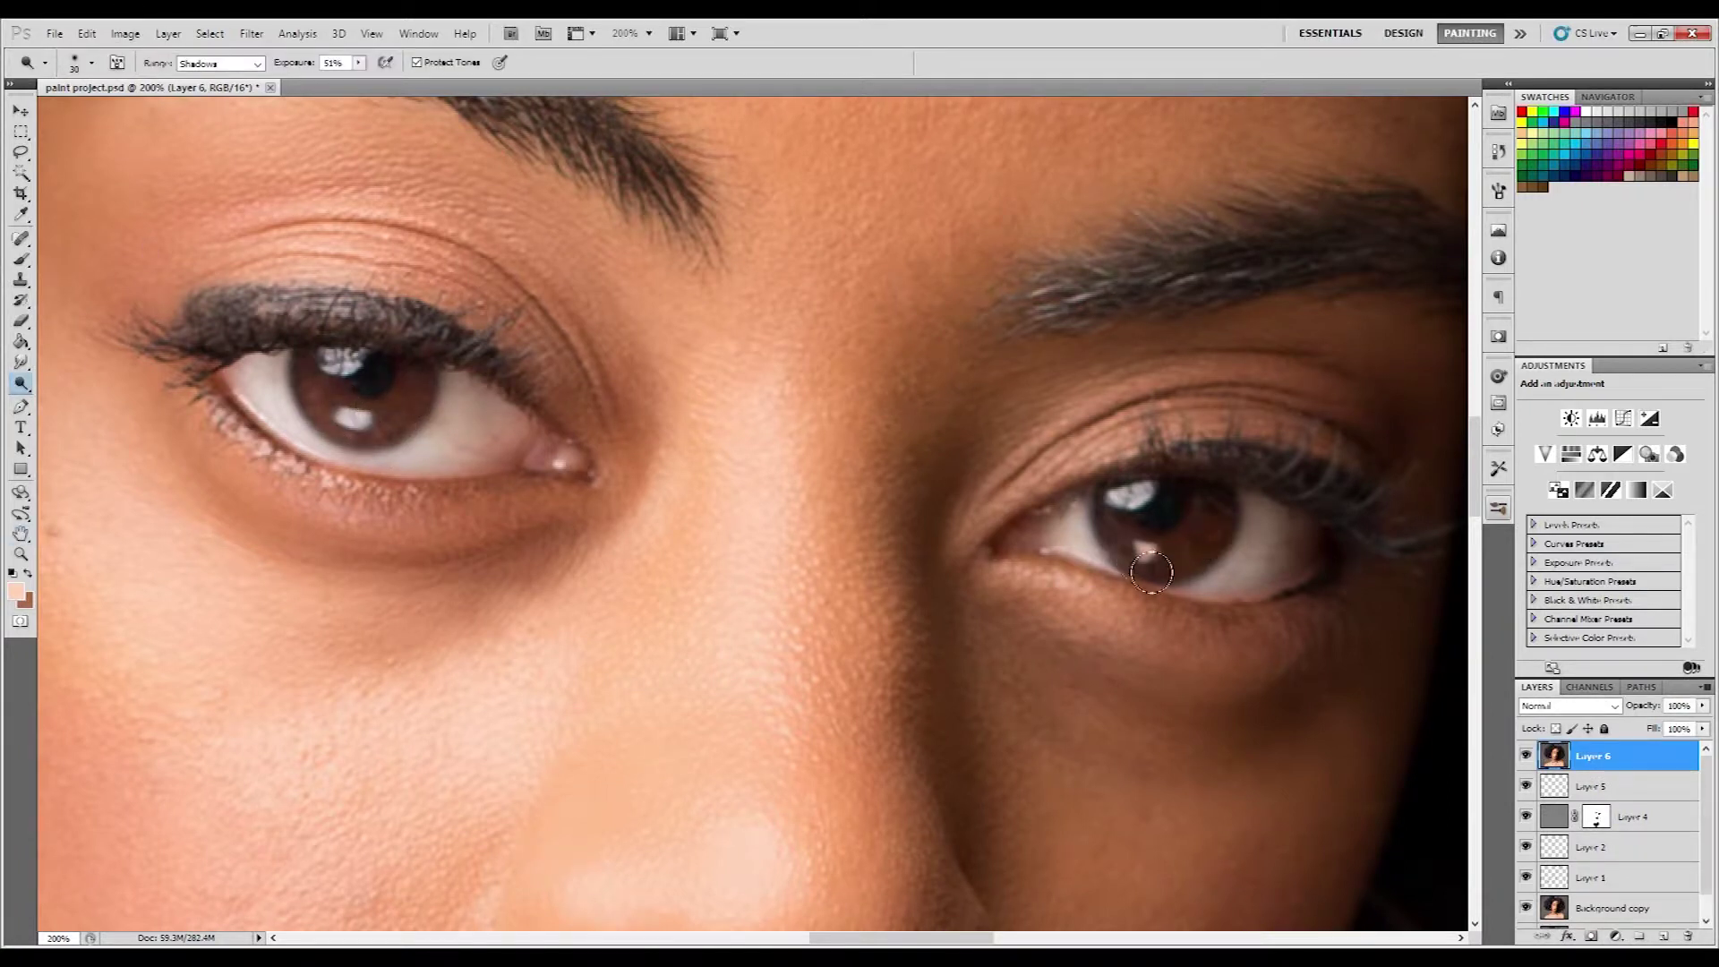
{"action": "left_click_drag", "start_coordinate": [1286, 587], "coordinate": [1010, 555]}
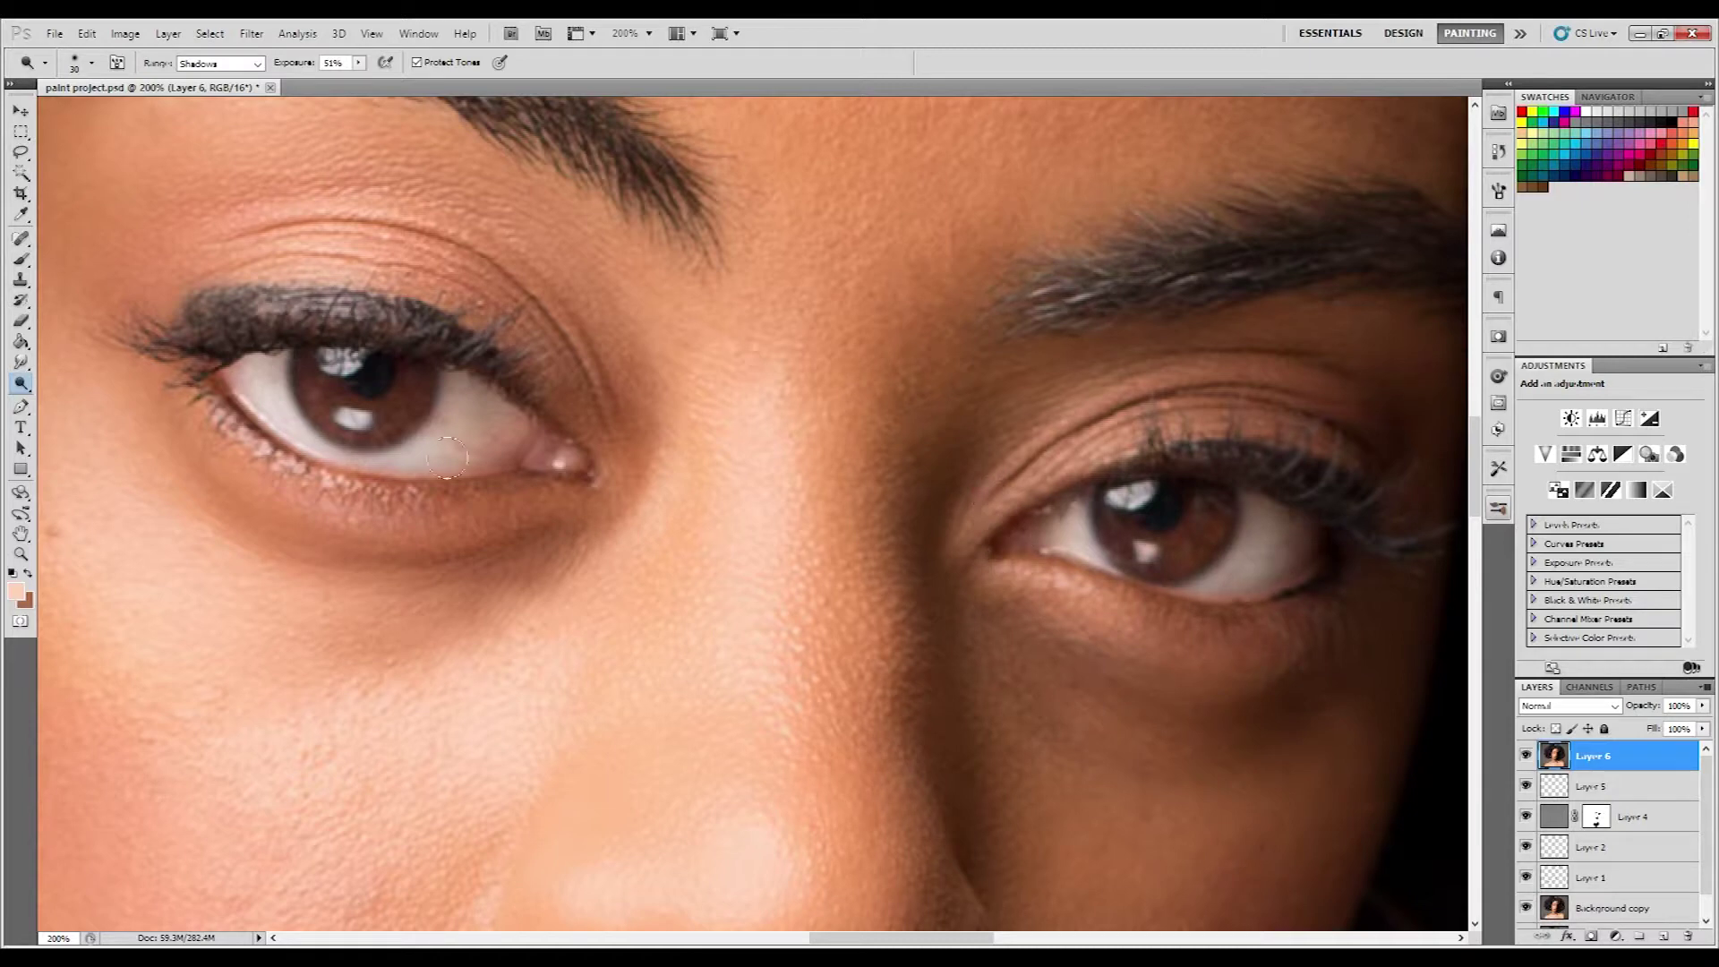
- Add a Levels adjustment (black 31, gamma 0.87) and invert its mask to hide it
{"action": "key", "text": "z"}
{"action": "key", "text": "ctrl+minus"}
{"action": "key", "text": "ctrl+minus"}
{"action": "key", "text": "ctrl+minus"}
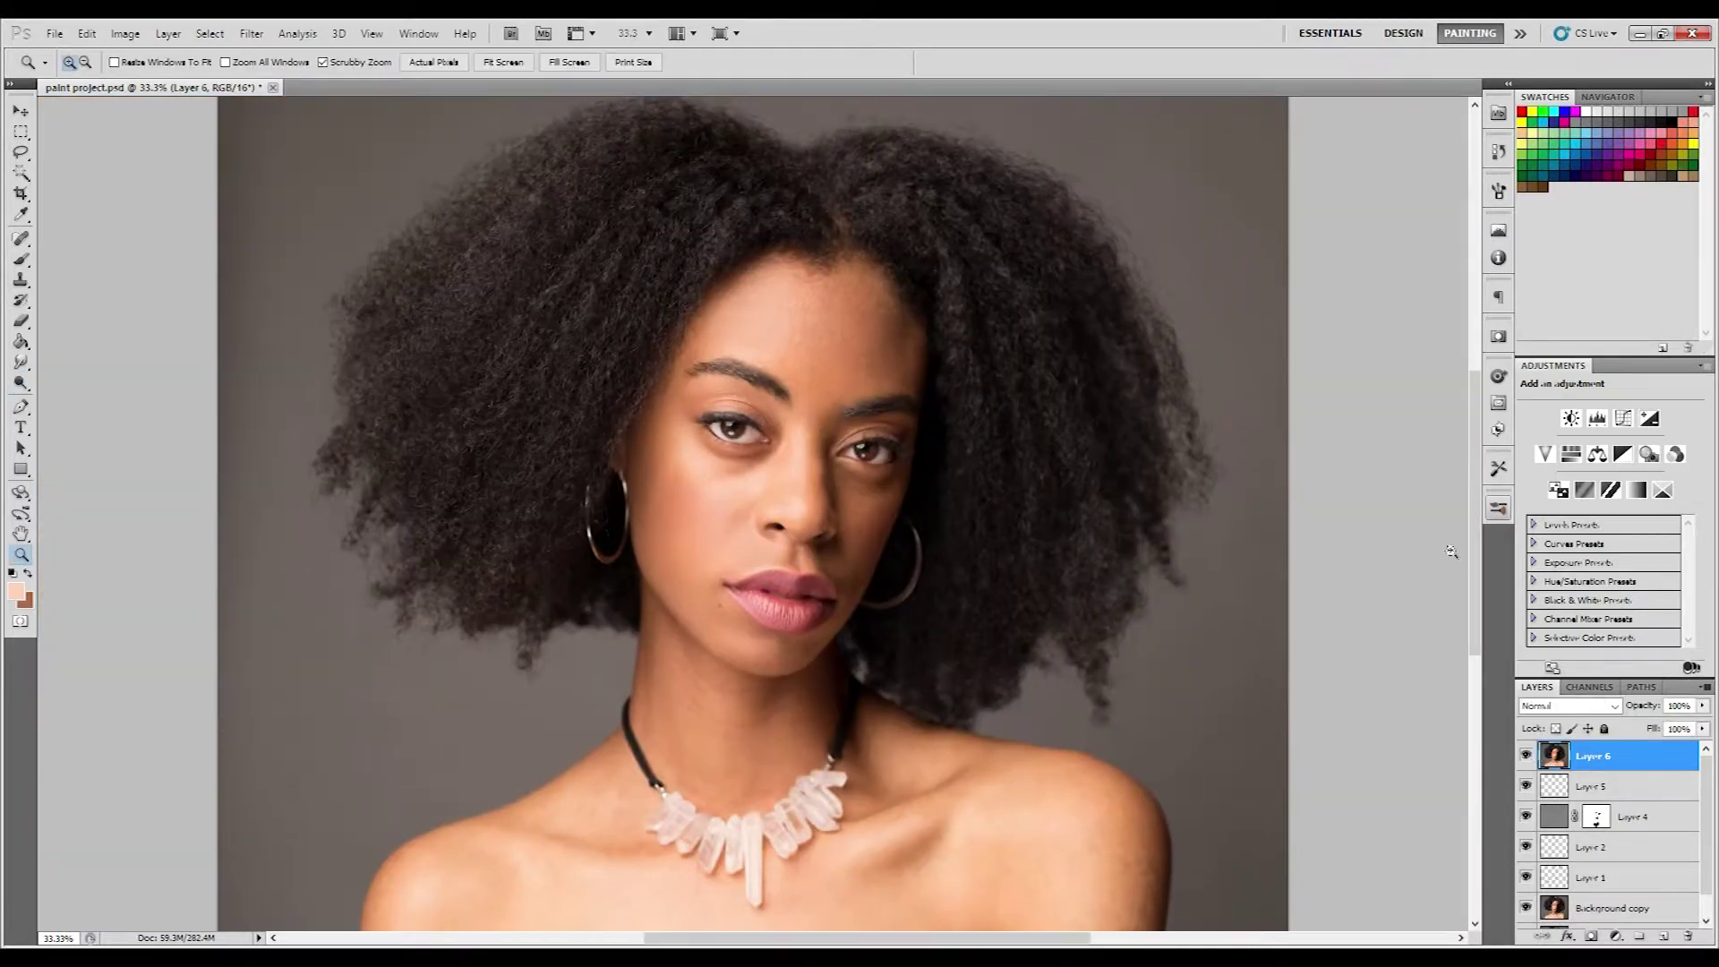
{"action": "key", "text": "ctrl+plus"}
{"action": "key", "text": "ctrl+plus"}
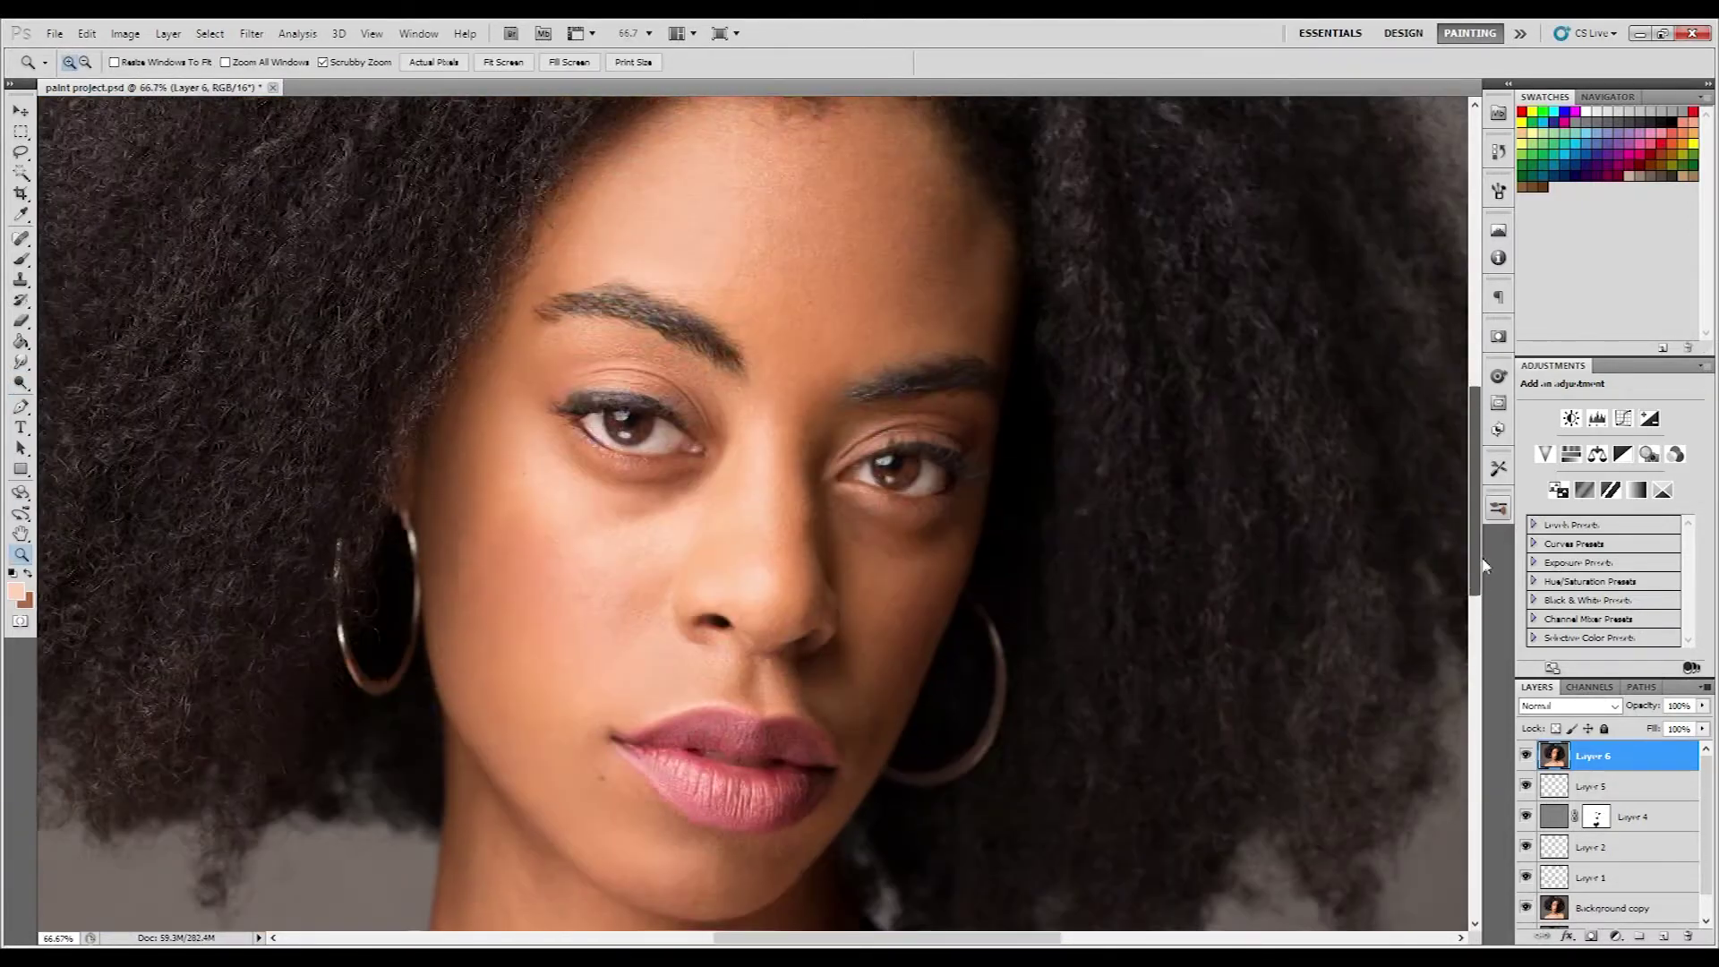
{"action": "key", "text": "ctrl+minus"}
{"action": "key", "text": "ctrl+minus"}
{"action": "left_click", "coordinate": [1598, 418]}
{"action": "left_click_drag", "start_coordinate": [1621, 514], "coordinate": [1555, 517]}
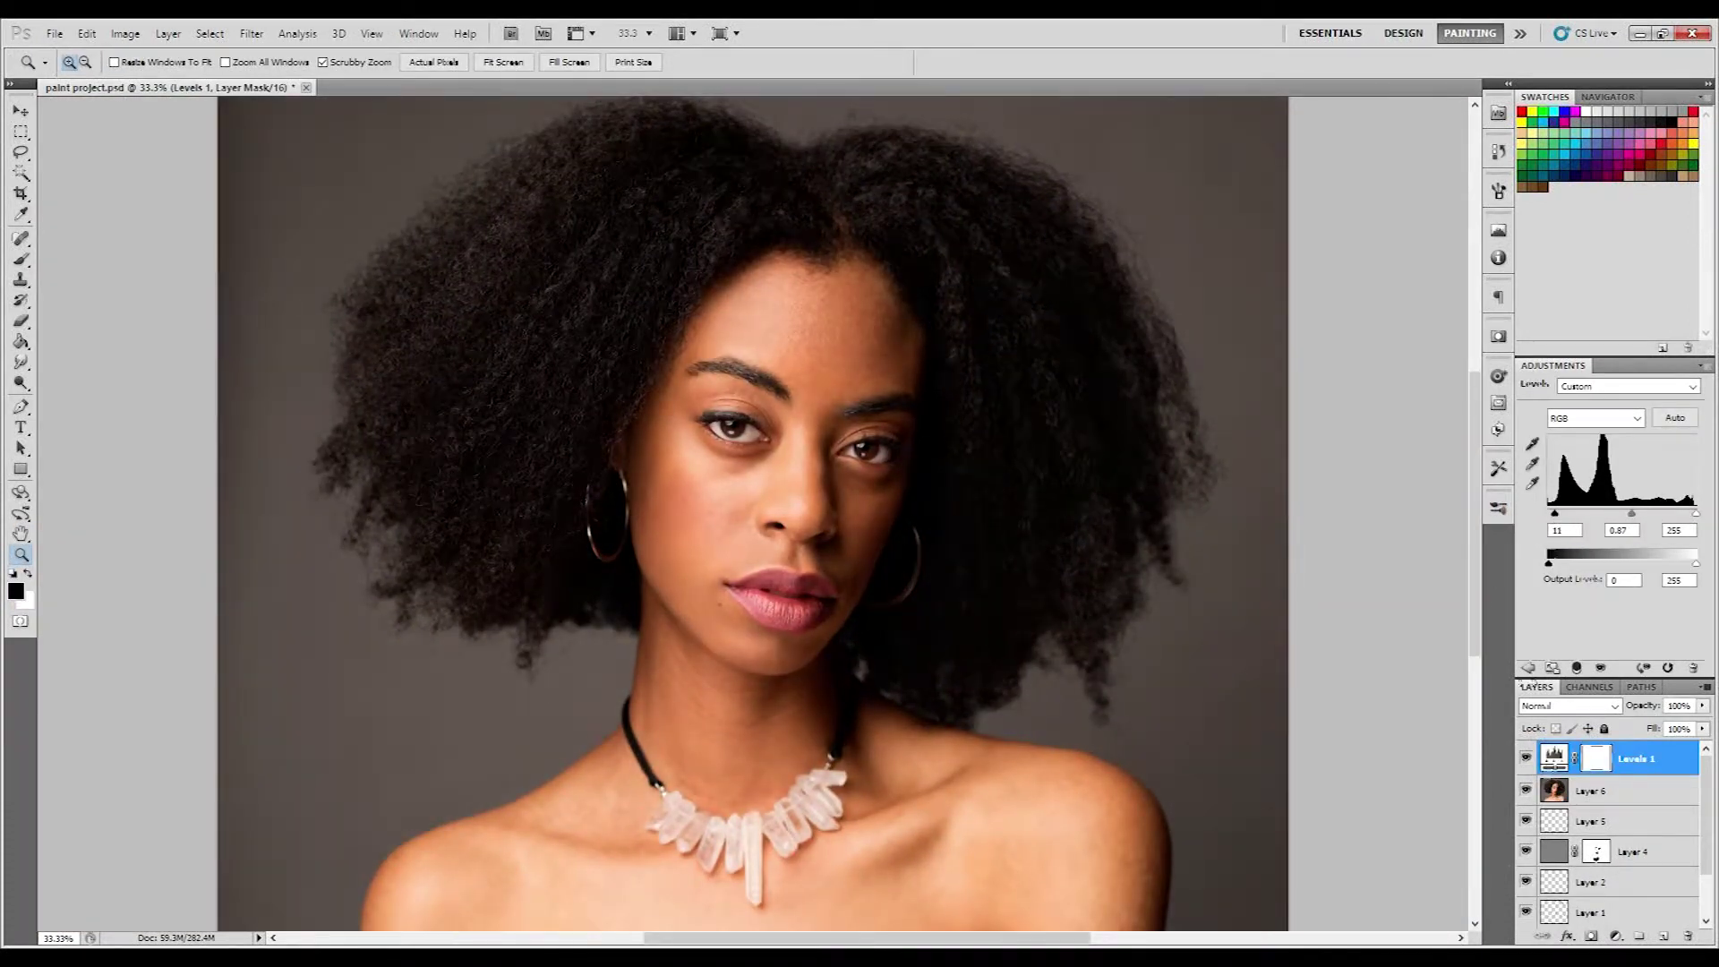
{"action": "key", "text": "ctrl+i"}
- Paint the Levels darkening onto the hair on both sides with a soft, low-opacity brush
{"action": "key", "text": "b"}
{"action": "key", "text": "shift+3"}
{"action": "key", "text": "shift+7"}
{"action": "key", "text": "bracketright"}
{"action": "key", "text": "bracketright"}
{"action": "key", "text": "bracketright"}
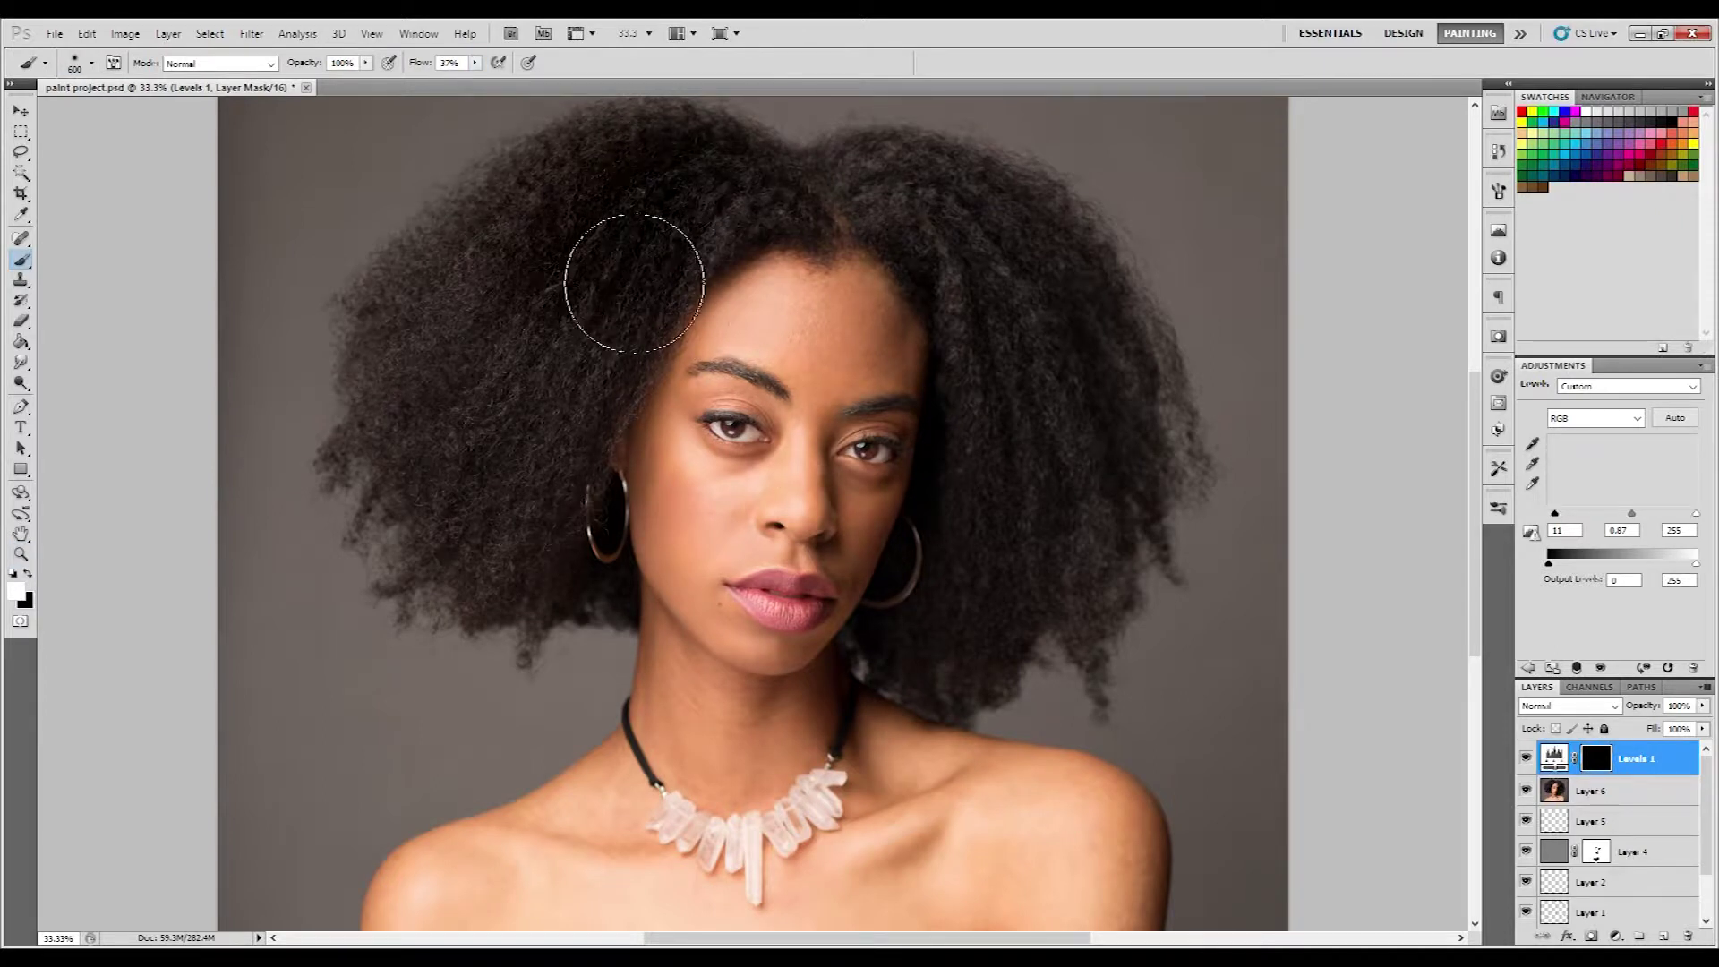
{"action": "left_click_drag", "start_coordinate": [430, 269], "coordinate": [528, 502]}
{"action": "key", "text": "bracketleft"}
{"action": "key", "text": "bracketleft"}
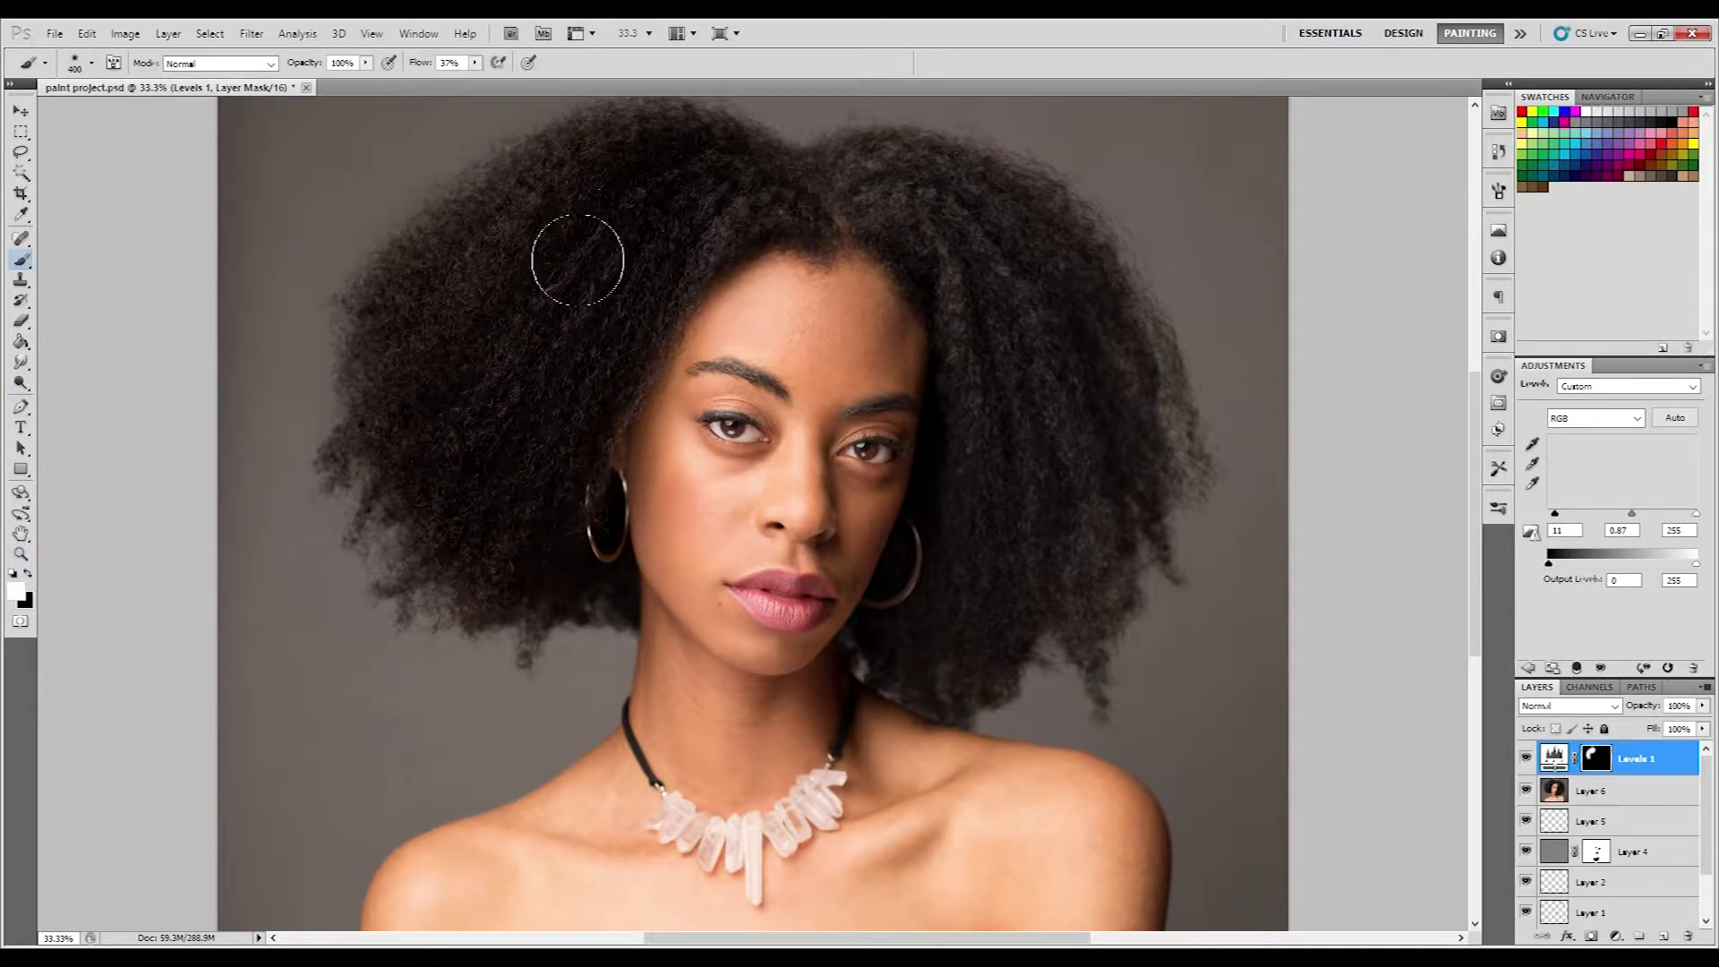
{"action": "mouse_move", "coordinate": [955, 218]}
{"action": "left_mouse_down"}
{"action": "mouse_move", "coordinate": [1129, 514]}
{"action": "mouse_move", "coordinate": [1045, 490]}
{"action": "mouse_move", "coordinate": [976, 667]}
{"action": "left_mouse_up"}
{"action": "key", "text": "ctrl+alt+z"}
{"action": "key", "text": "ctrl+alt+z"}
{"action": "key", "text": "4"}
{"action": "key", "text": "4"}
{"action": "left_click_drag", "start_coordinate": [529, 299], "coordinate": [501, 430]}
{"action": "left_click_drag", "start_coordinate": [944, 238], "coordinate": [1097, 571]}
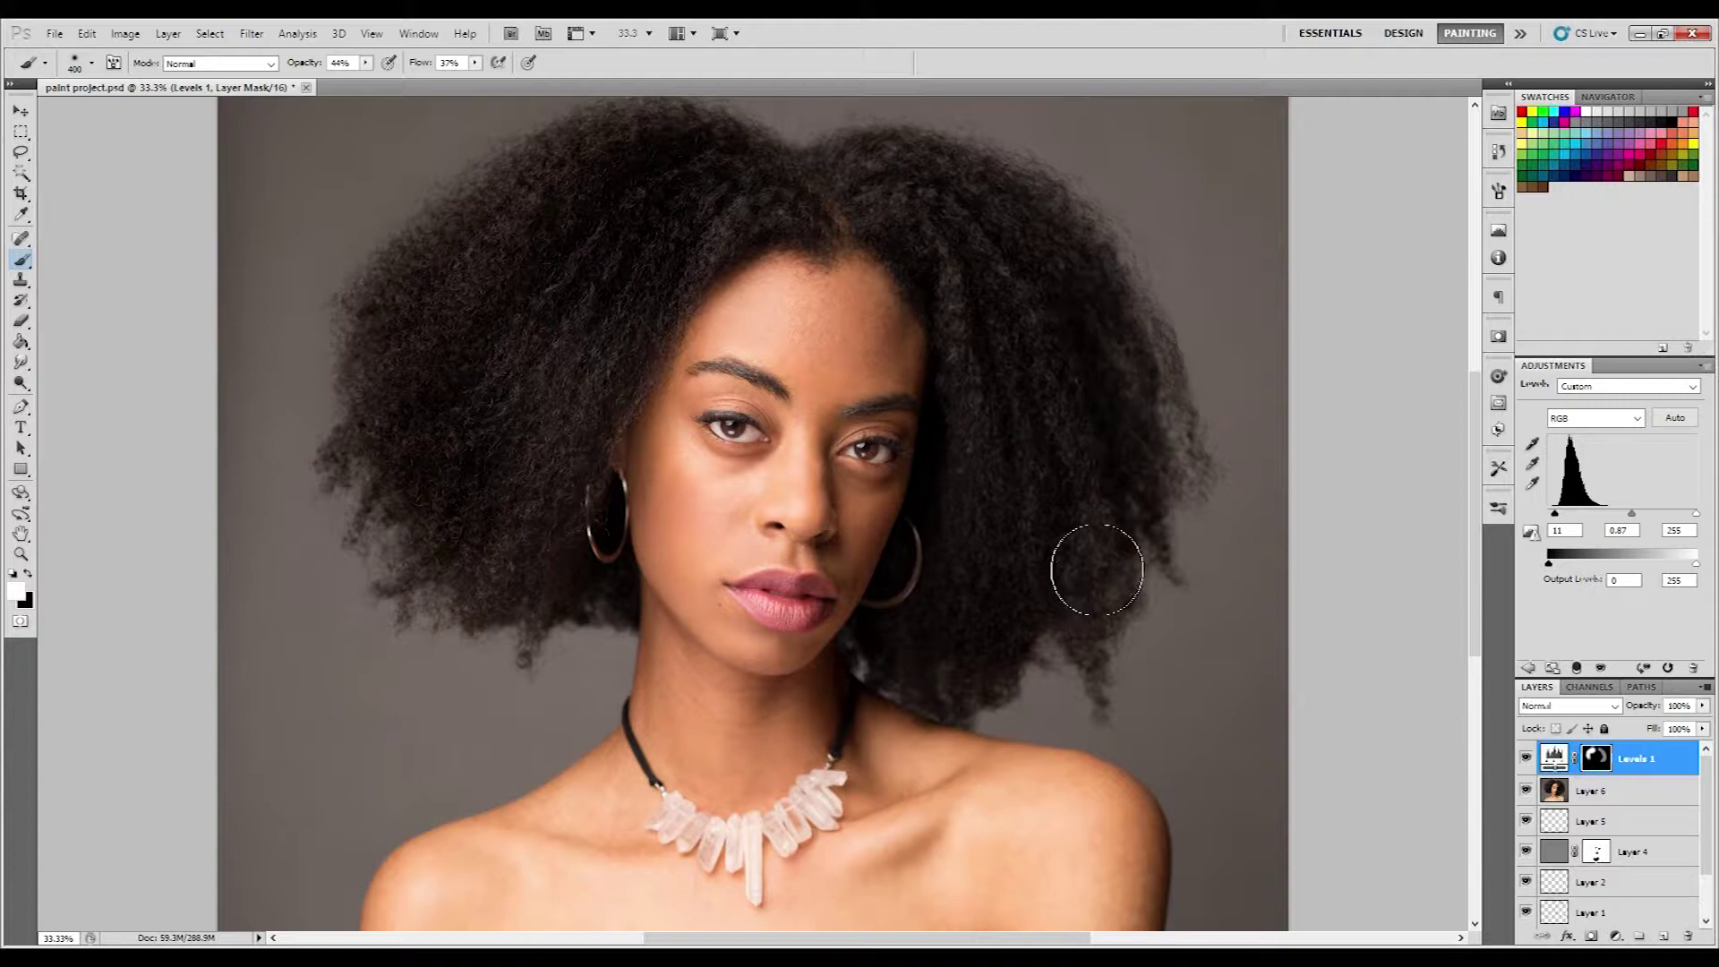
{"action": "mouse_move", "coordinate": [1101, 434]}
{"action": "left_mouse_down"}
{"action": "mouse_move", "coordinate": [1032, 391]}
{"action": "mouse_move", "coordinate": [1147, 534]}
{"action": "left_mouse_up"}
{"action": "left_click_drag", "start_coordinate": [439, 515], "coordinate": [526, 568]}
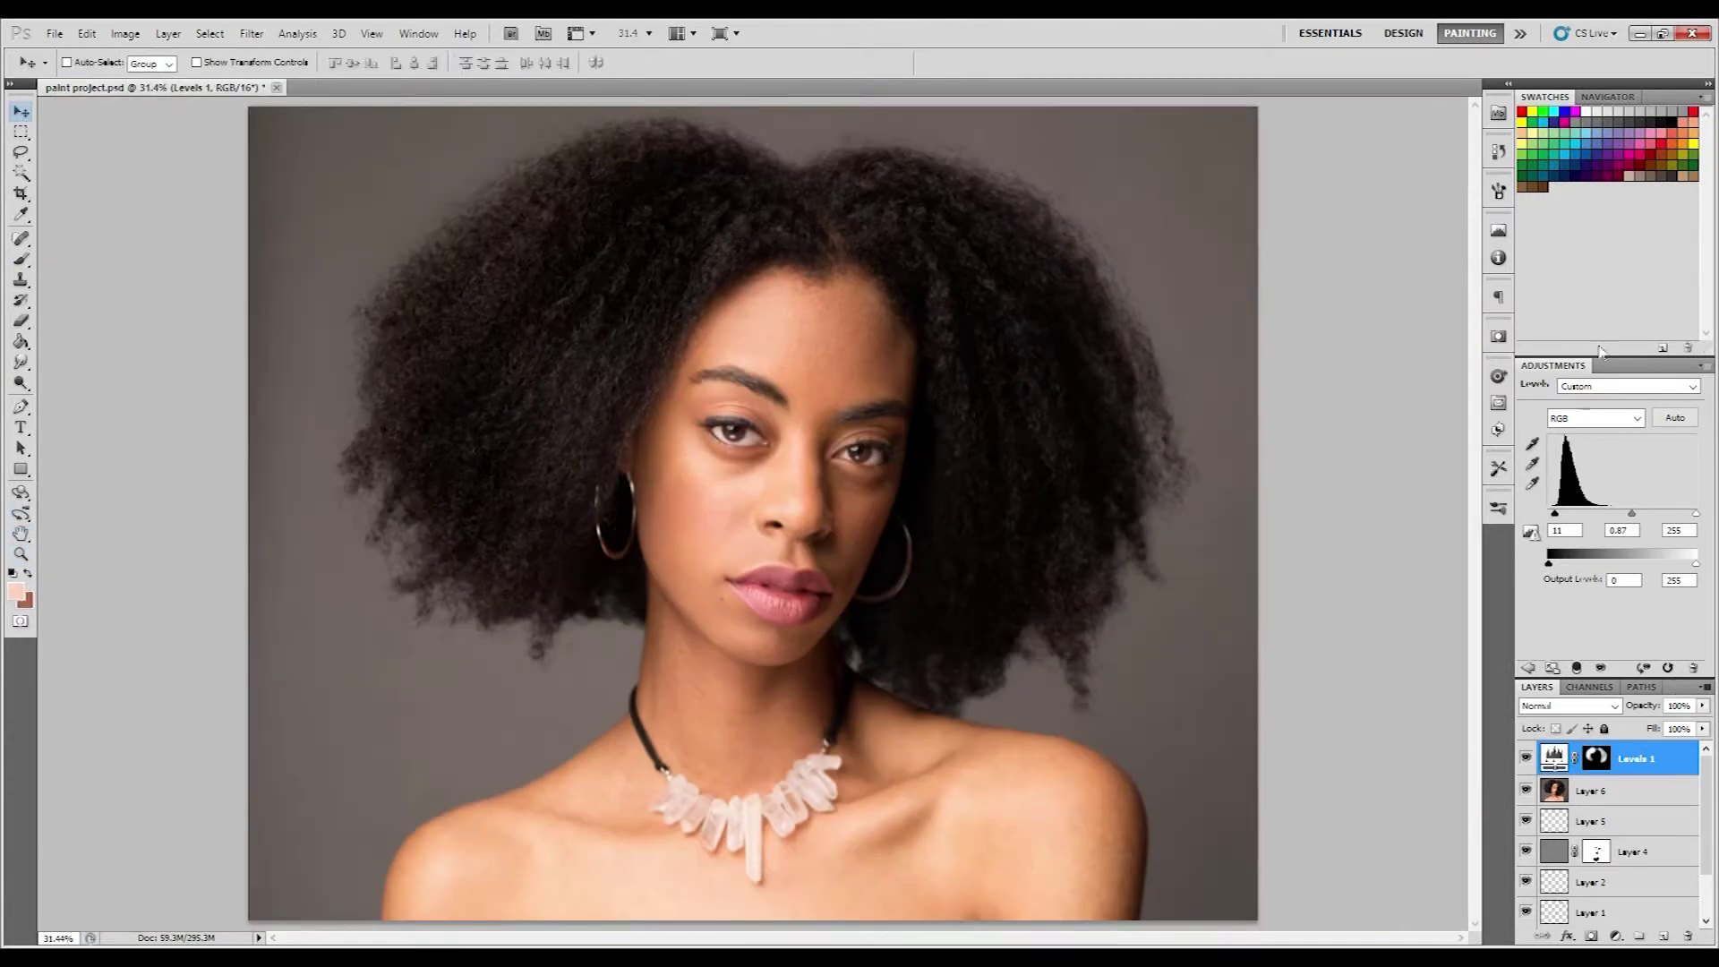
- Add a Violet Photo Filter adjustment with reduced density, blended as Overlay
{"action": "left_click", "coordinate": [1603, 790]}
{"action": "left_click", "coordinate": [1626, 438]}
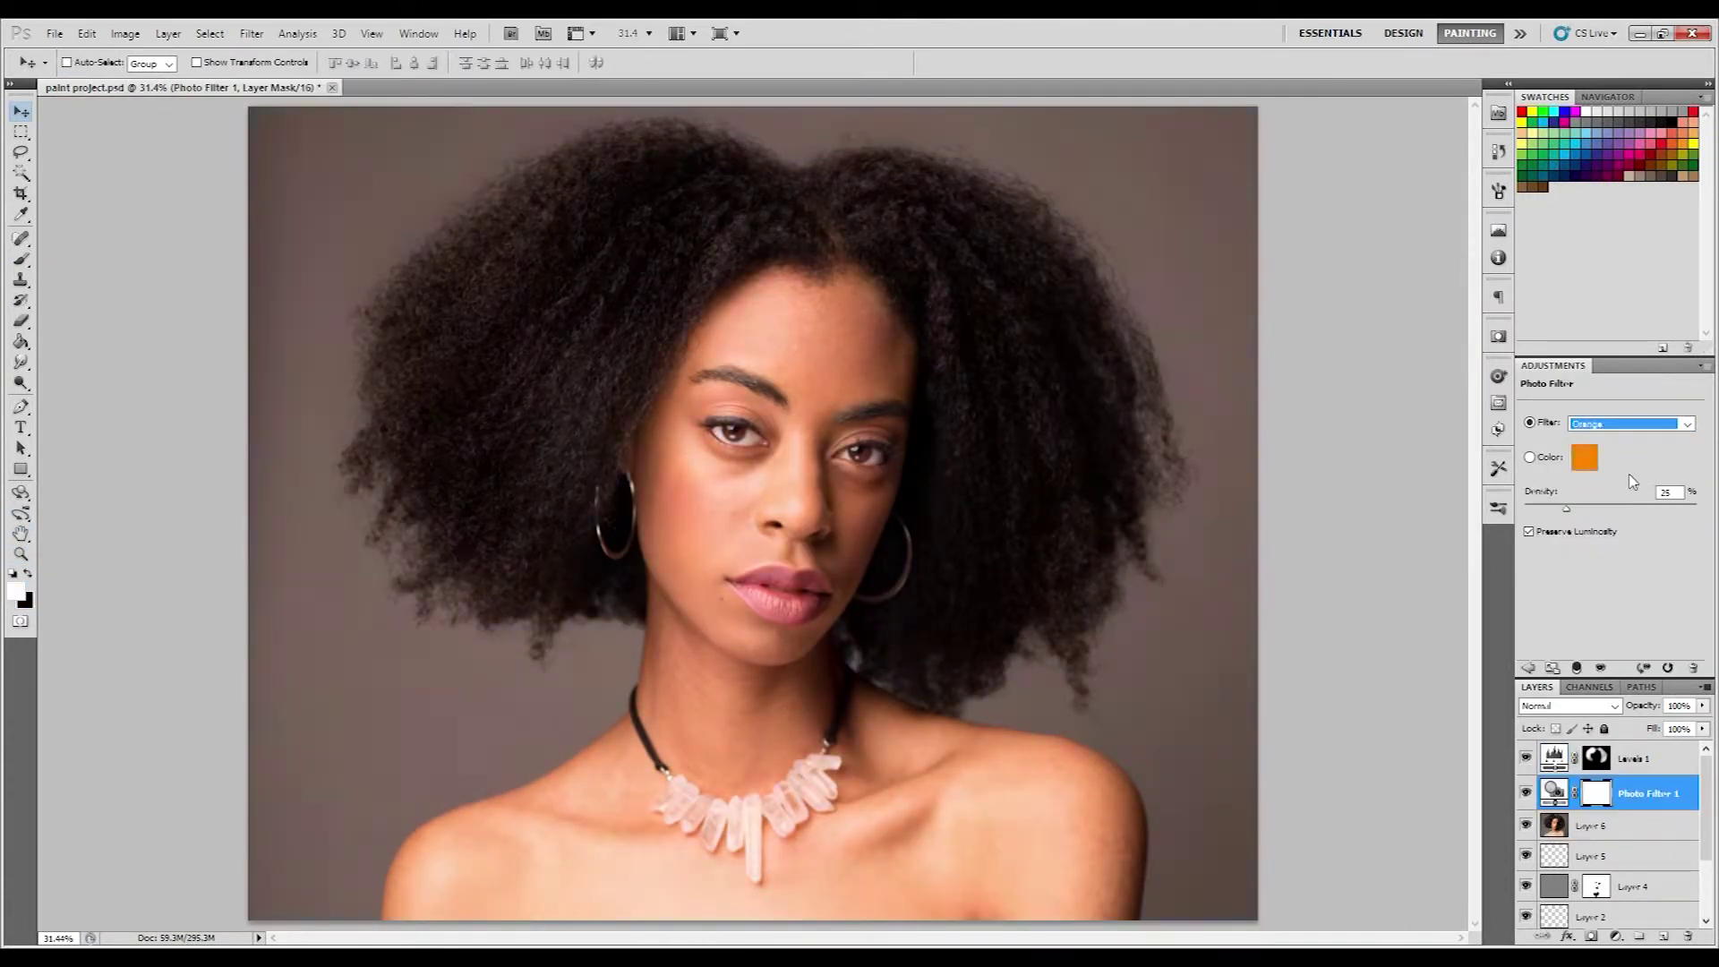
{"action": "key", "text": "Down"}
{"action": "key", "text": "Up"}
{"action": "key", "text": "Up"}
{"action": "key", "text": "Up"}
{"action": "left_click_drag", "start_coordinate": [1577, 508], "coordinate": [1555, 509]}
{"action": "key", "text": "Up"}
{"action": "key", "text": "Up"}
{"action": "key", "text": "Up"}
{"action": "key", "text": "z"}
{"action": "key", "text": "ctrl+plus"}
{"action": "key", "text": "shift+plus"}
{"action": "key", "text": "shift+plus"}
{"action": "key", "text": "shift+plus"}
{"action": "key", "text": "shift+plus"}
{"action": "key", "text": "shift+plus"}
{"action": "key", "text": "shift+plus"}
{"action": "key", "text": "shift+plus"}
{"action": "key", "text": "shift+plus"}
{"action": "key", "text": "shift+plus"}
{"action": "key", "text": "shift+plus"}
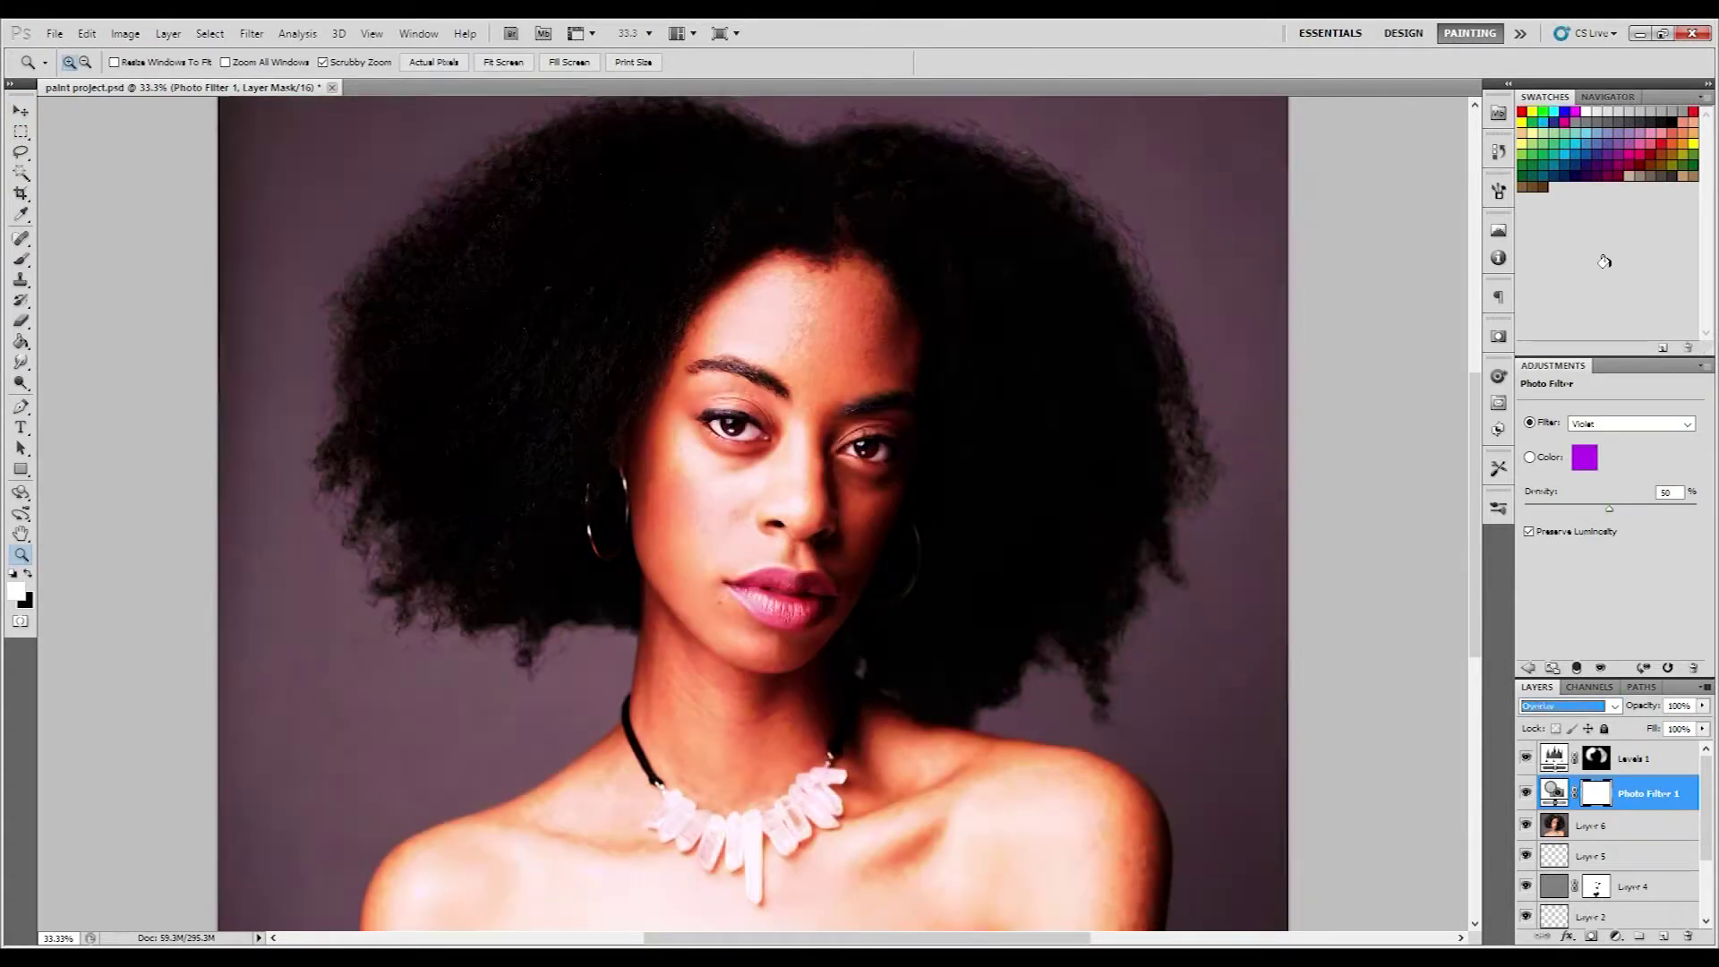
{"action": "key", "text": "shift+plus"}
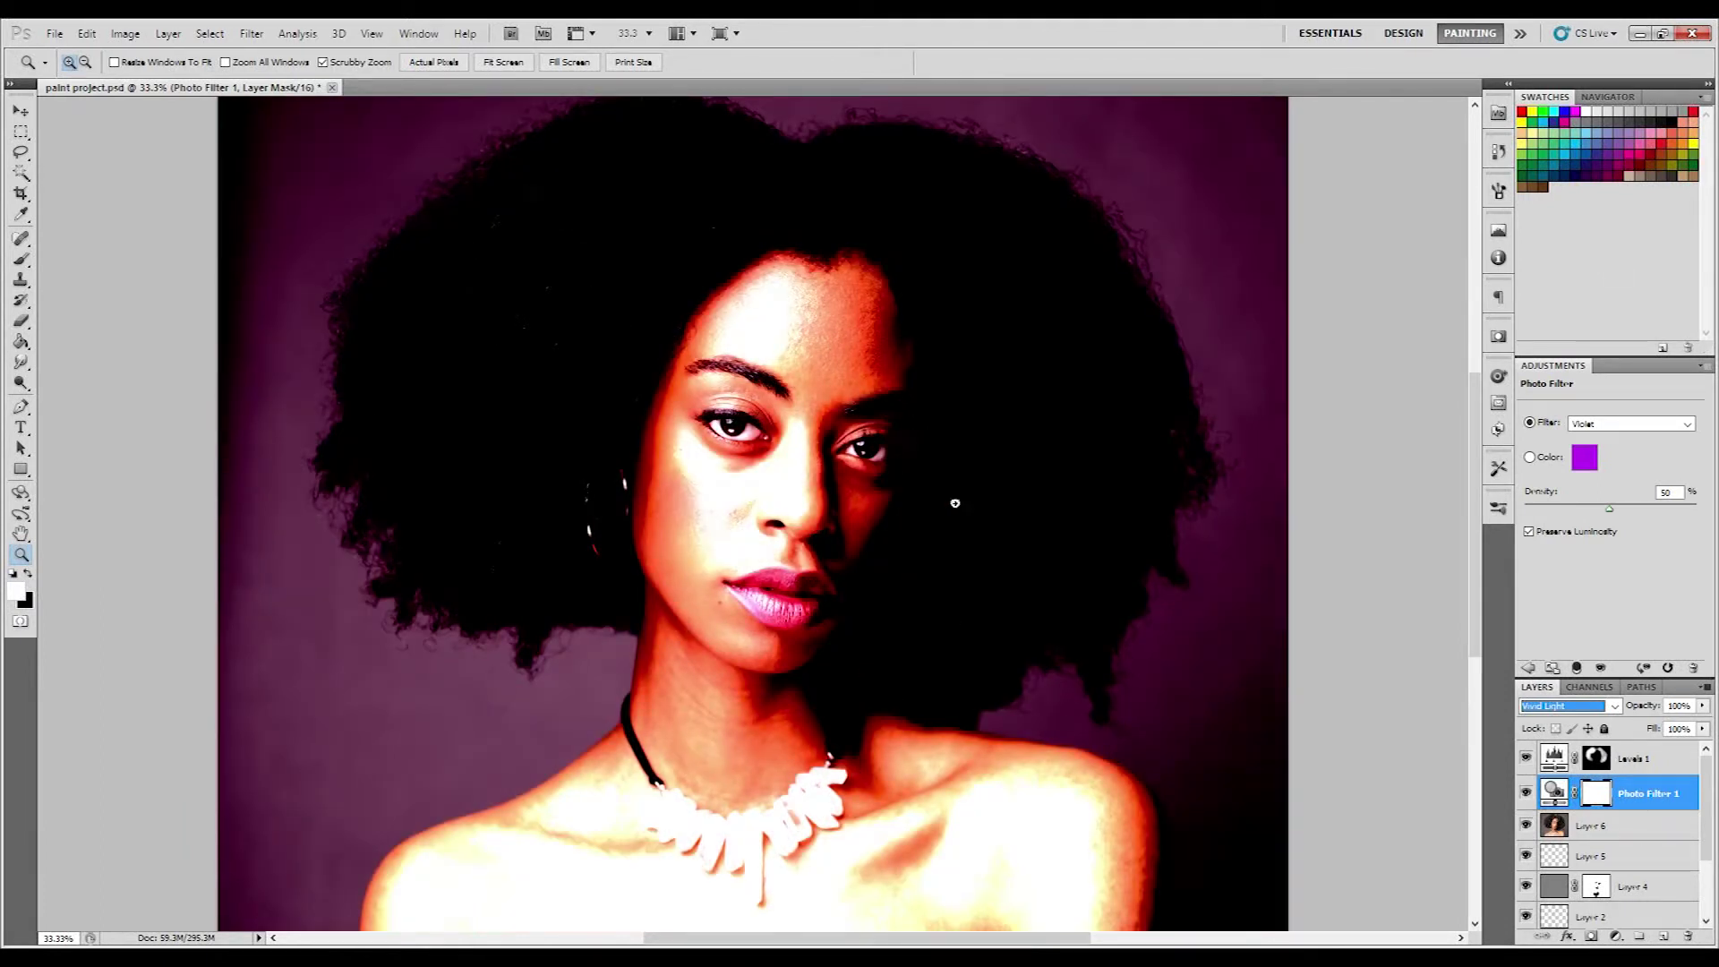
- Paint black at 100% opacity on the filter mask over the hair, face and shoulder
{"action": "key", "text": "b"}
{"action": "key", "text": "x"}
{"action": "key", "text": "bracketright"}
{"action": "key", "text": "bracketright"}
{"action": "key", "text": "bracketright"}
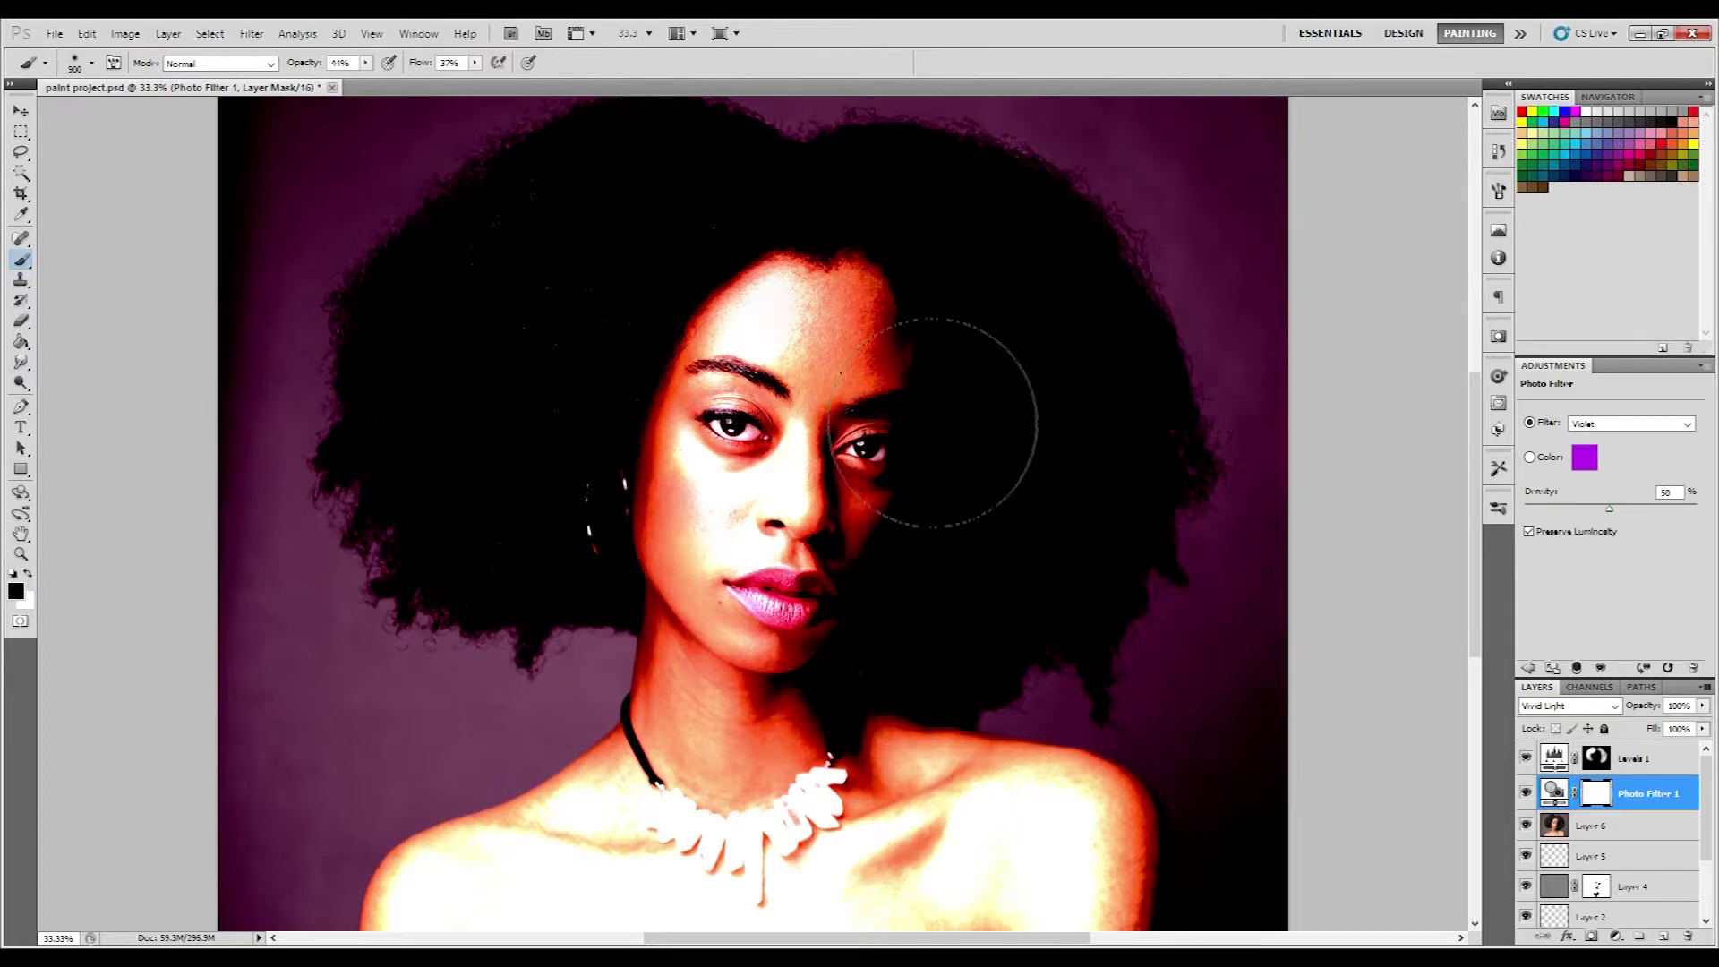
{"action": "key", "text": "0"}
{"action": "left_click_drag", "start_coordinate": [537, 250], "coordinate": [614, 484]}
{"action": "key", "text": "bracketleft"}
{"action": "key", "text": "bracketleft"}
{"action": "key", "text": "bracketleft"}
{"action": "left_click_drag", "start_coordinate": [465, 387], "coordinate": [372, 464]}
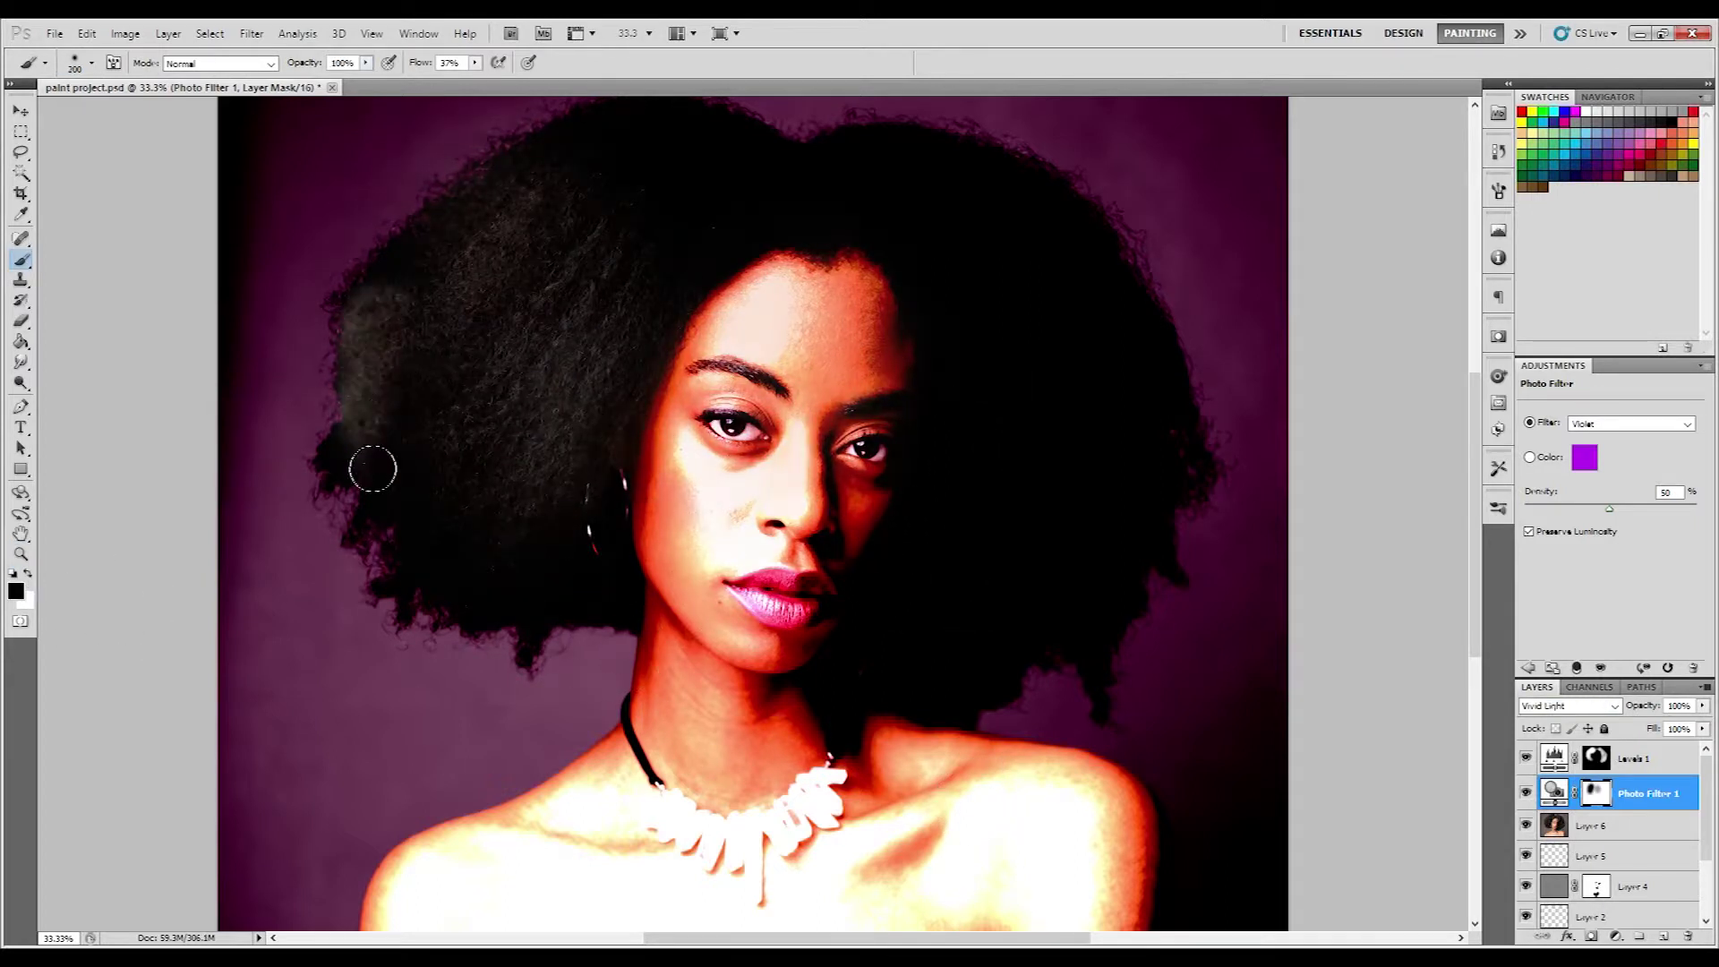
{"action": "mouse_move", "coordinate": [939, 370]}
{"action": "left_mouse_down"}
{"action": "mouse_move", "coordinate": [852, 641]}
{"action": "mouse_move", "coordinate": [979, 480]}
{"action": "mouse_move", "coordinate": [1189, 614]}
{"action": "mouse_move", "coordinate": [1132, 962]}
{"action": "mouse_move", "coordinate": [537, 851]}
{"action": "mouse_move", "coordinate": [403, 869]}
{"action": "mouse_move", "coordinate": [591, 762]}
{"action": "mouse_move", "coordinate": [839, 439]}
{"action": "mouse_move", "coordinate": [556, 480]}
{"action": "mouse_move", "coordinate": [1036, 365]}
{"action": "mouse_move", "coordinate": [1164, 626]}
{"action": "mouse_move", "coordinate": [1252, 963]}
{"action": "mouse_move", "coordinate": [956, 517]}
{"action": "left_mouse_up"}
{"action": "key", "text": "bracketright"}
{"action": "key", "text": "bracketright"}
{"action": "key", "text": "bracketright"}
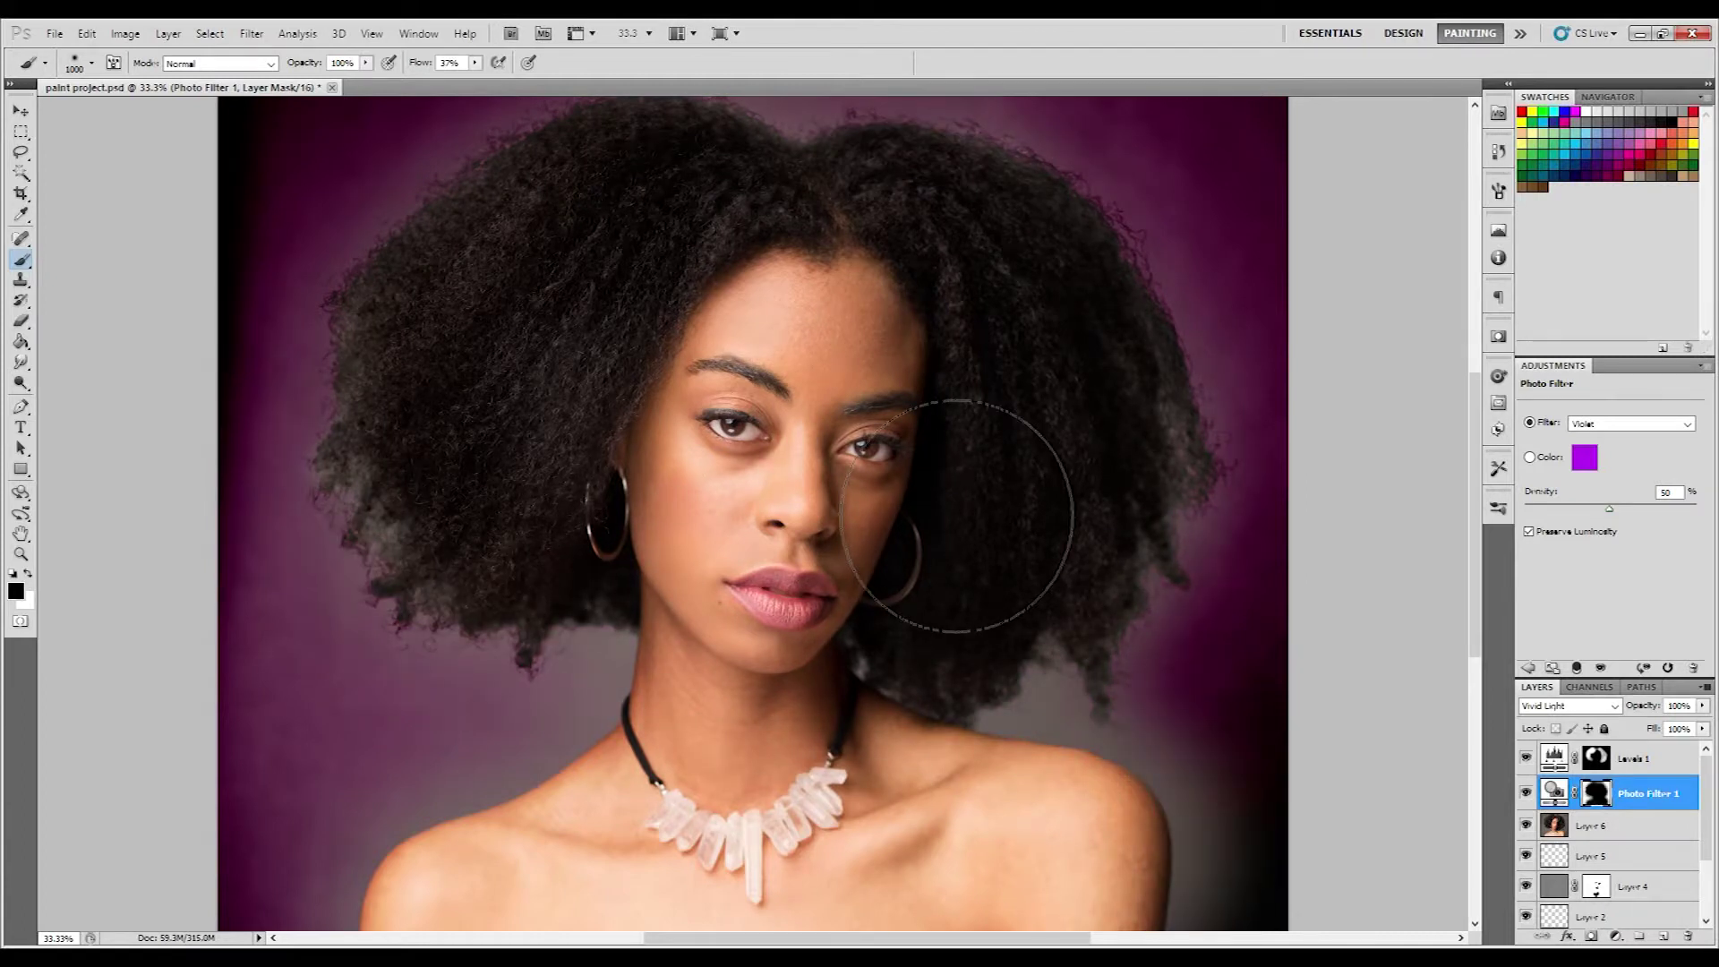
- Set the filter to Hard Light and paint violet back into the background around the neck and hair
{"action": "key", "text": "Up"}
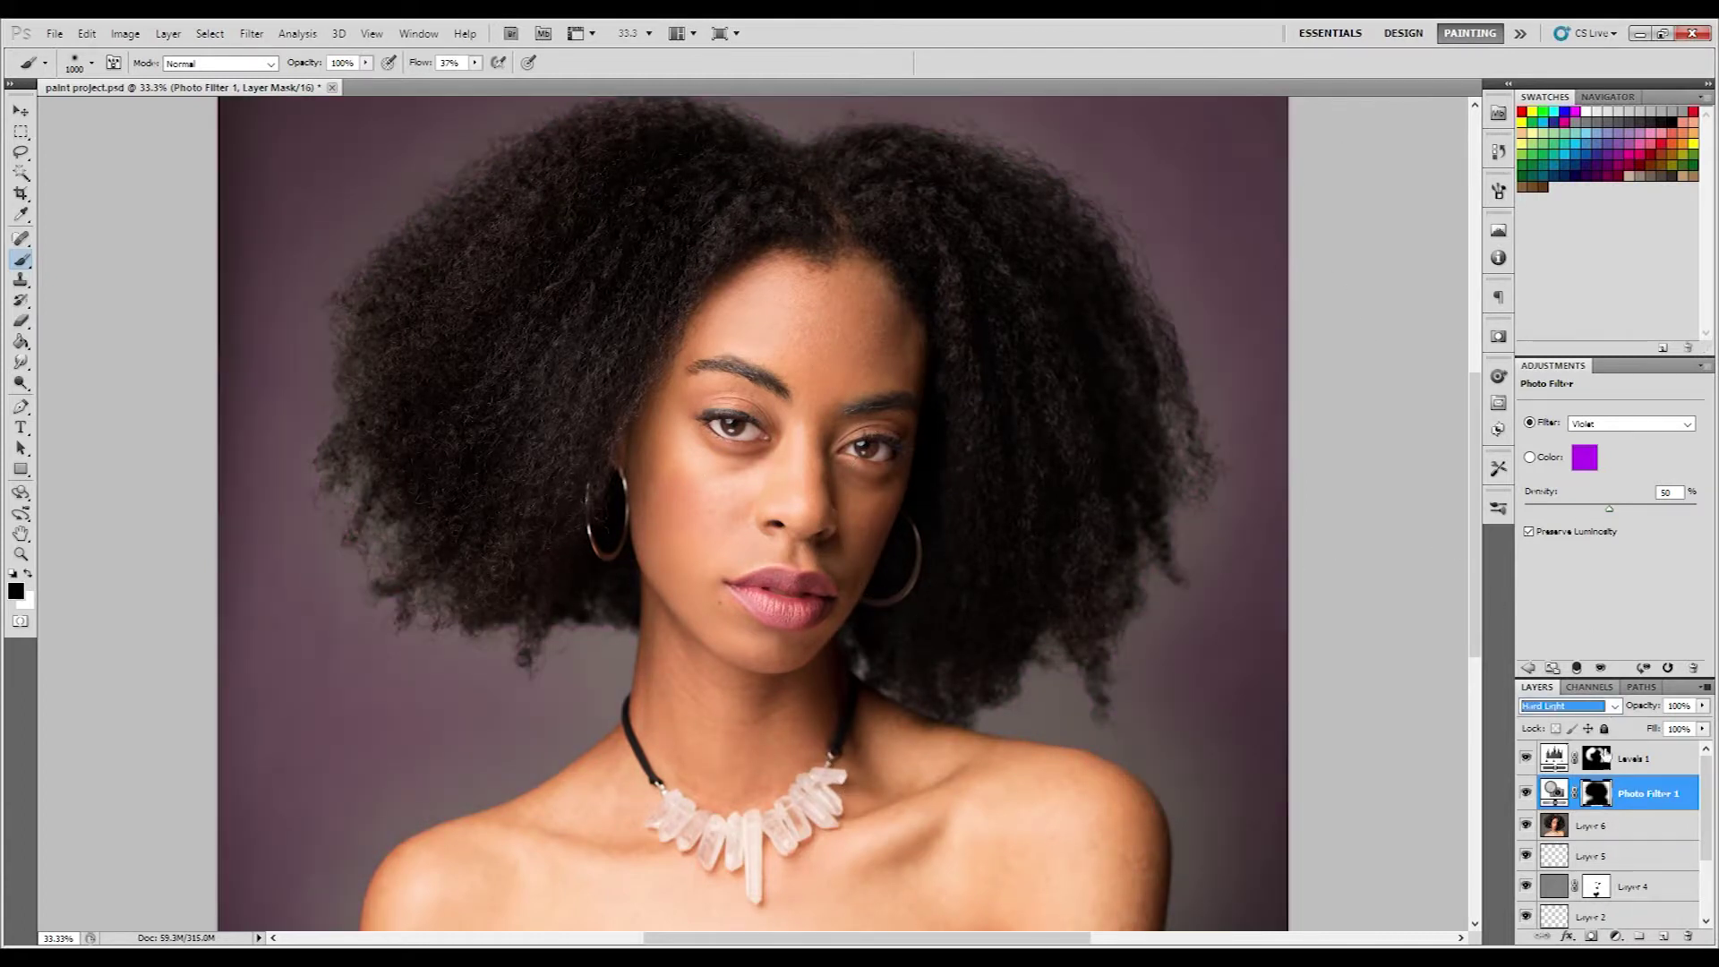
{"action": "key", "text": "bracketleft"}
{"action": "key", "text": "bracketleft"}
{"action": "key", "text": "bracketleft"}
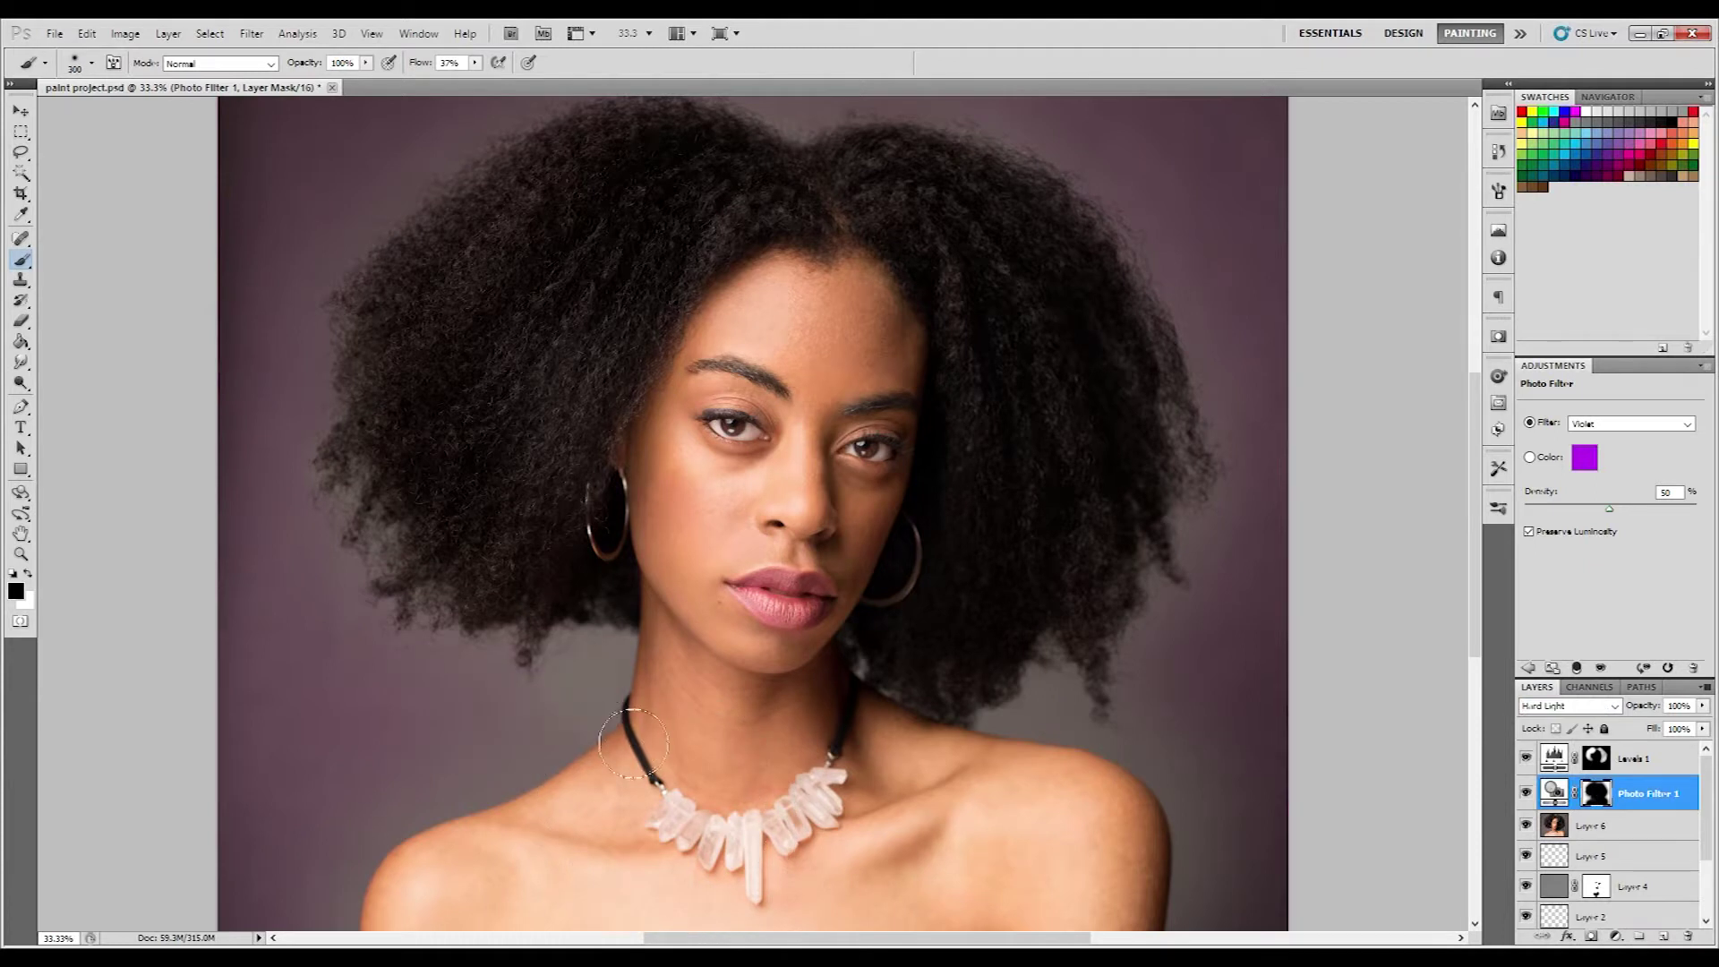
{"action": "key", "text": "x"}
{"action": "left_click_drag", "start_coordinate": [633, 743], "coordinate": [323, 577]}
{"action": "mouse_move", "coordinate": [993, 631]}
{"action": "left_mouse_down"}
{"action": "mouse_move", "coordinate": [1075, 710]}
{"action": "mouse_move", "coordinate": [1132, 729]}
{"action": "mouse_move", "coordinate": [1239, 910]}
{"action": "left_mouse_up"}
{"action": "key", "text": "x"}
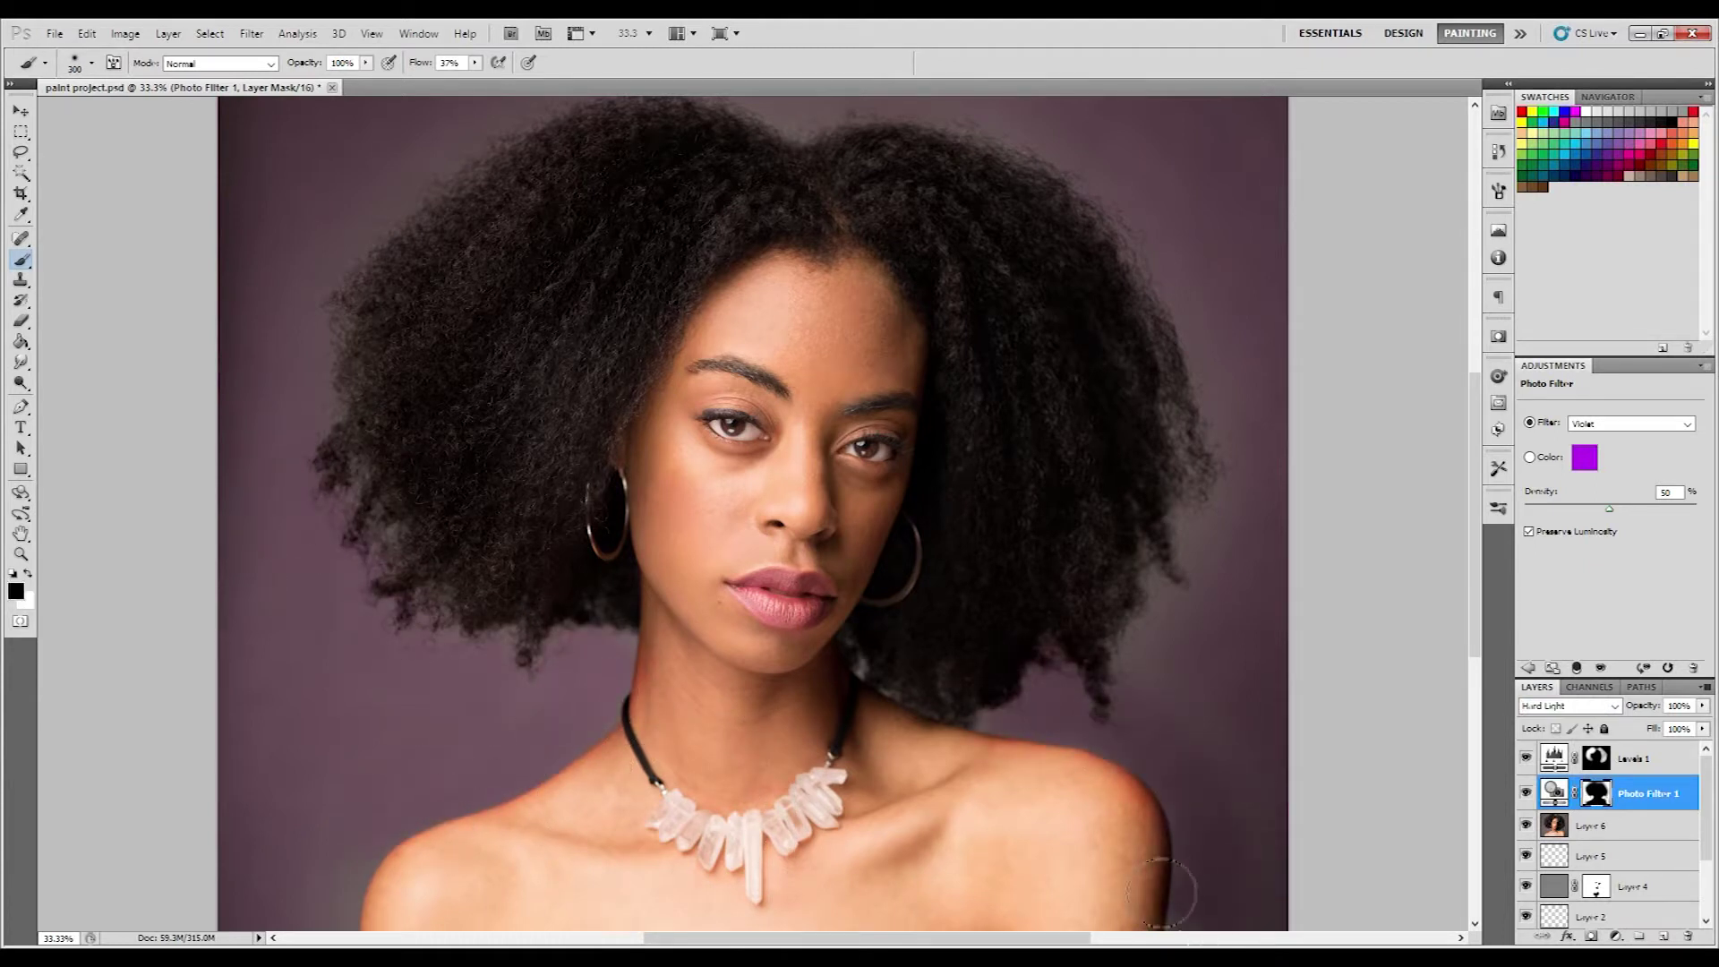
{"action": "key", "text": "x"}
{"action": "mouse_move", "coordinate": [1213, 660]}
{"action": "left_mouse_down"}
{"action": "mouse_move", "coordinate": [1255, 614]}
{"action": "mouse_move", "coordinate": [1200, 439]}
{"action": "mouse_move", "coordinate": [1232, 308]}
{"action": "left_mouse_up"}
{"action": "scroll", "coordinate": [845, 170], "scroll_direction": "up", "scroll_amount": 3}
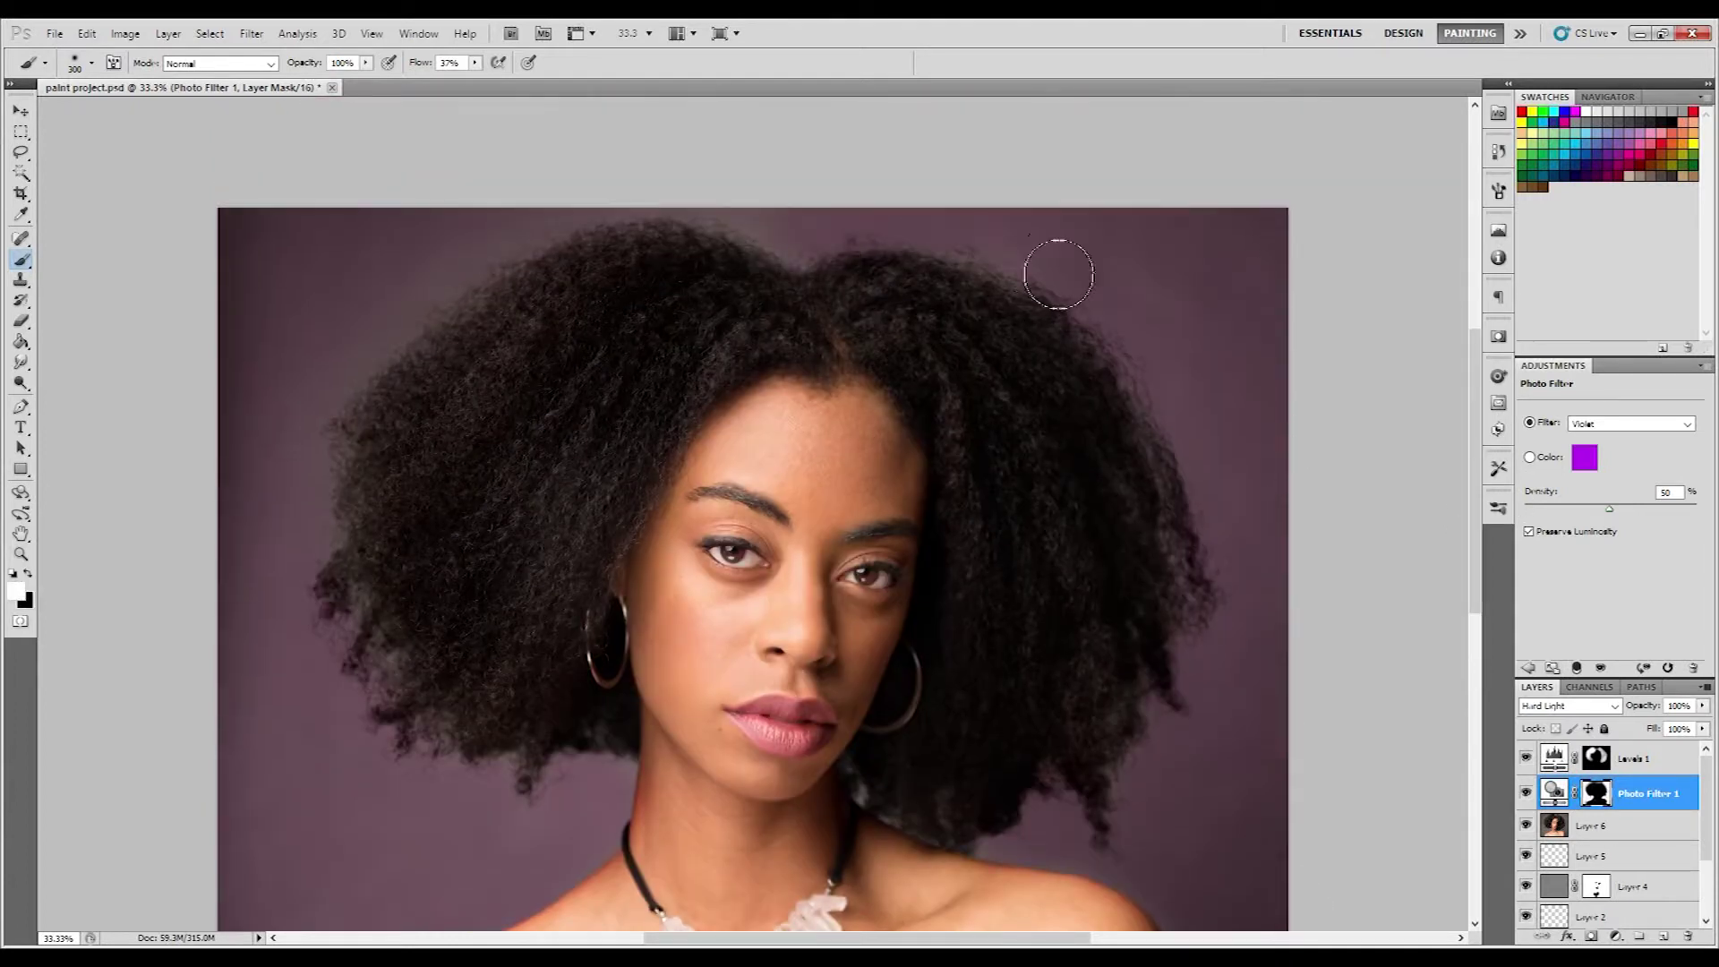
{"action": "left_click_drag", "start_coordinate": [574, 232], "coordinate": [327, 519]}
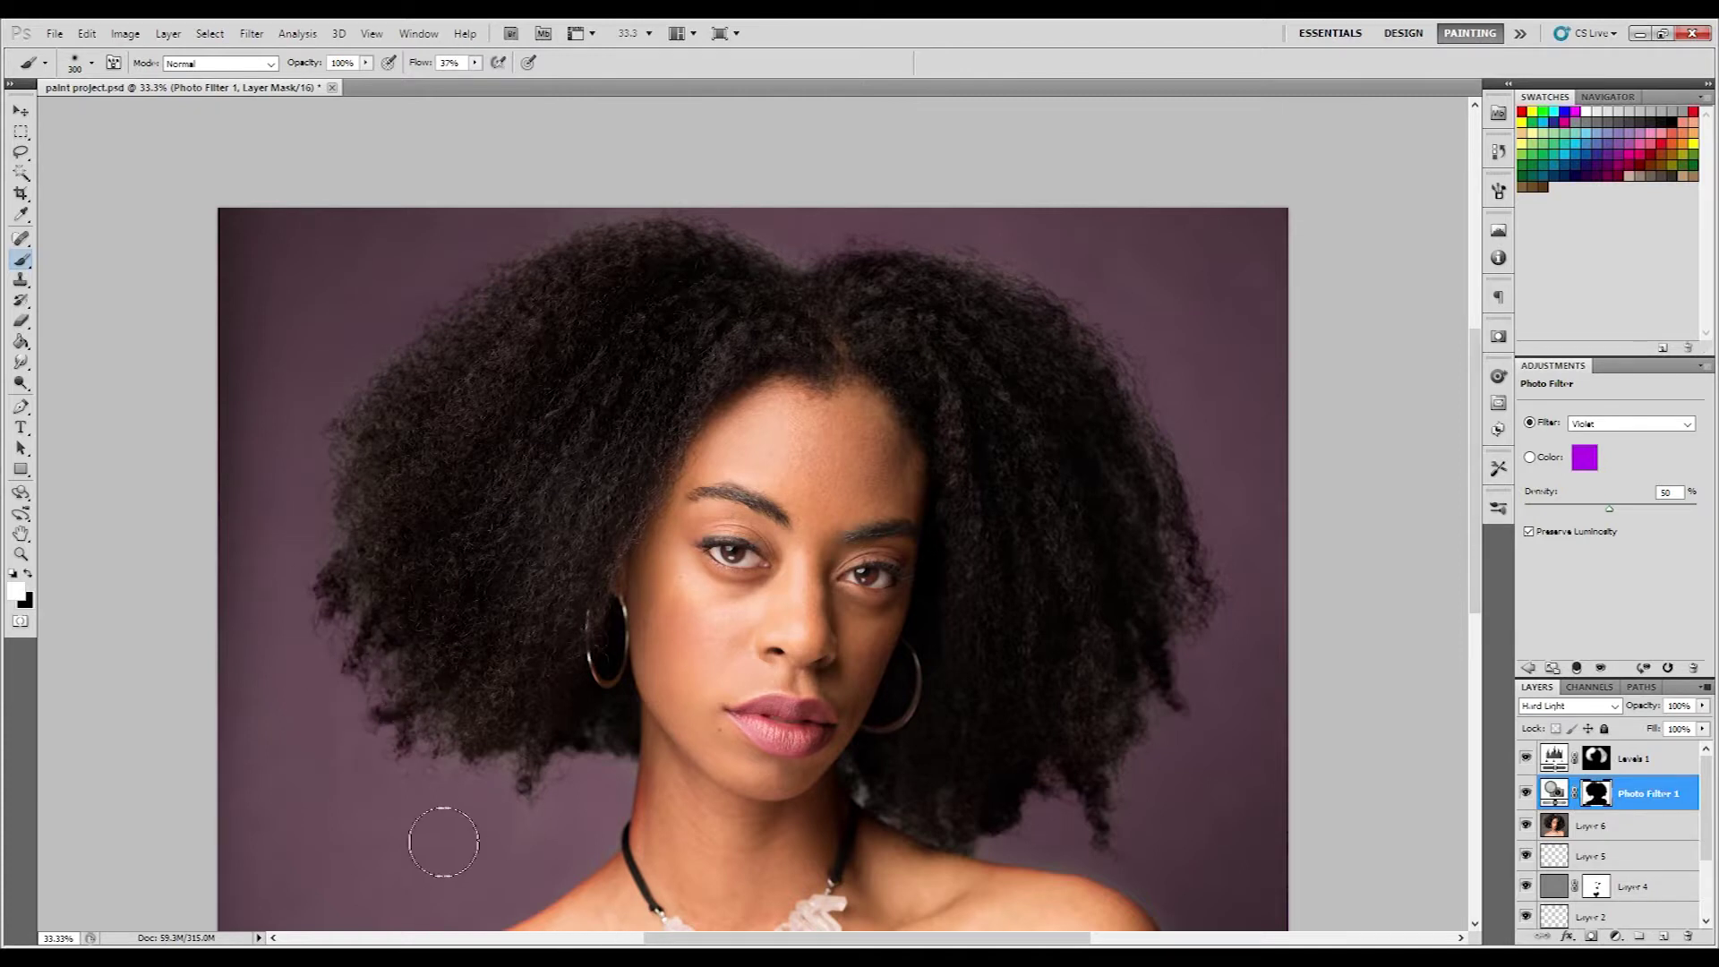
{"action": "scroll", "coordinate": [1474, 582], "scroll_direction": "down", "scroll_amount": 5}
- Touch up the mask along the left shoulder edge, reducing the grey halo
{"action": "key", "text": "bracketleft"}
{"action": "key", "text": "bracketleft"}
{"action": "key", "text": "bracketleft"}
{"action": "key", "text": "x"}
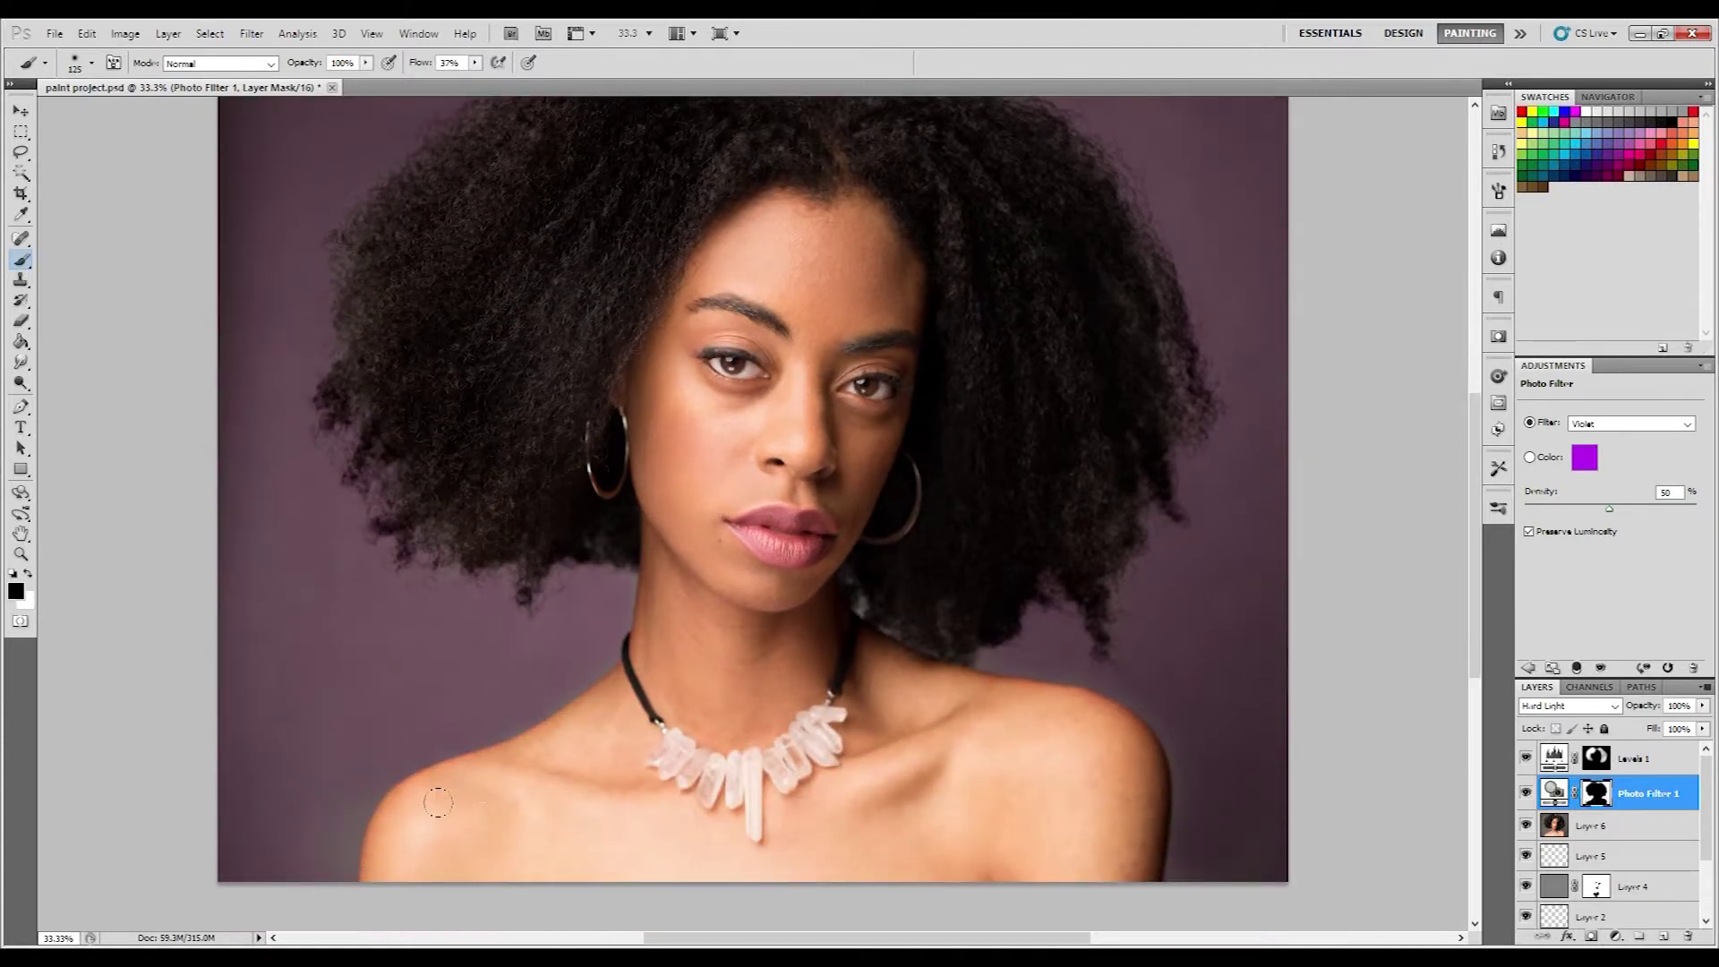
{"action": "key", "text": "bracketleft"}
{"action": "key", "text": "x"}
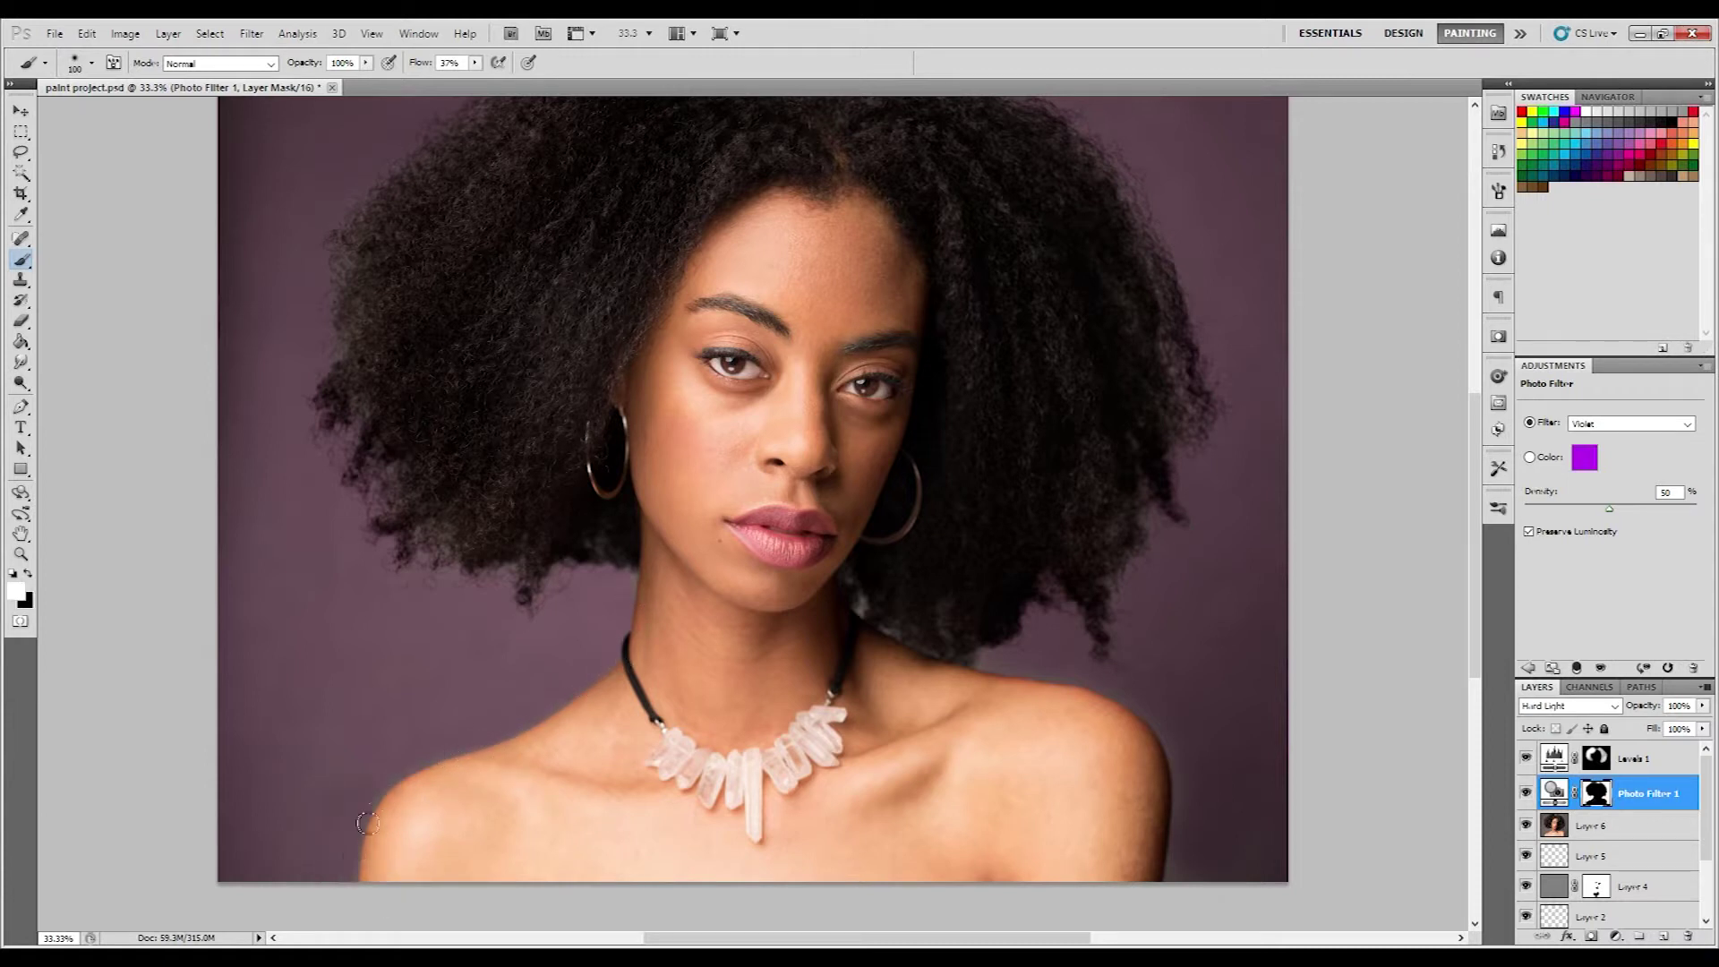
{"action": "key", "text": "x"}
{"action": "key", "text": "x"}
{"action": "left_click_drag", "start_coordinate": [410, 817], "coordinate": [385, 869]}
{"action": "key", "text": "x"}
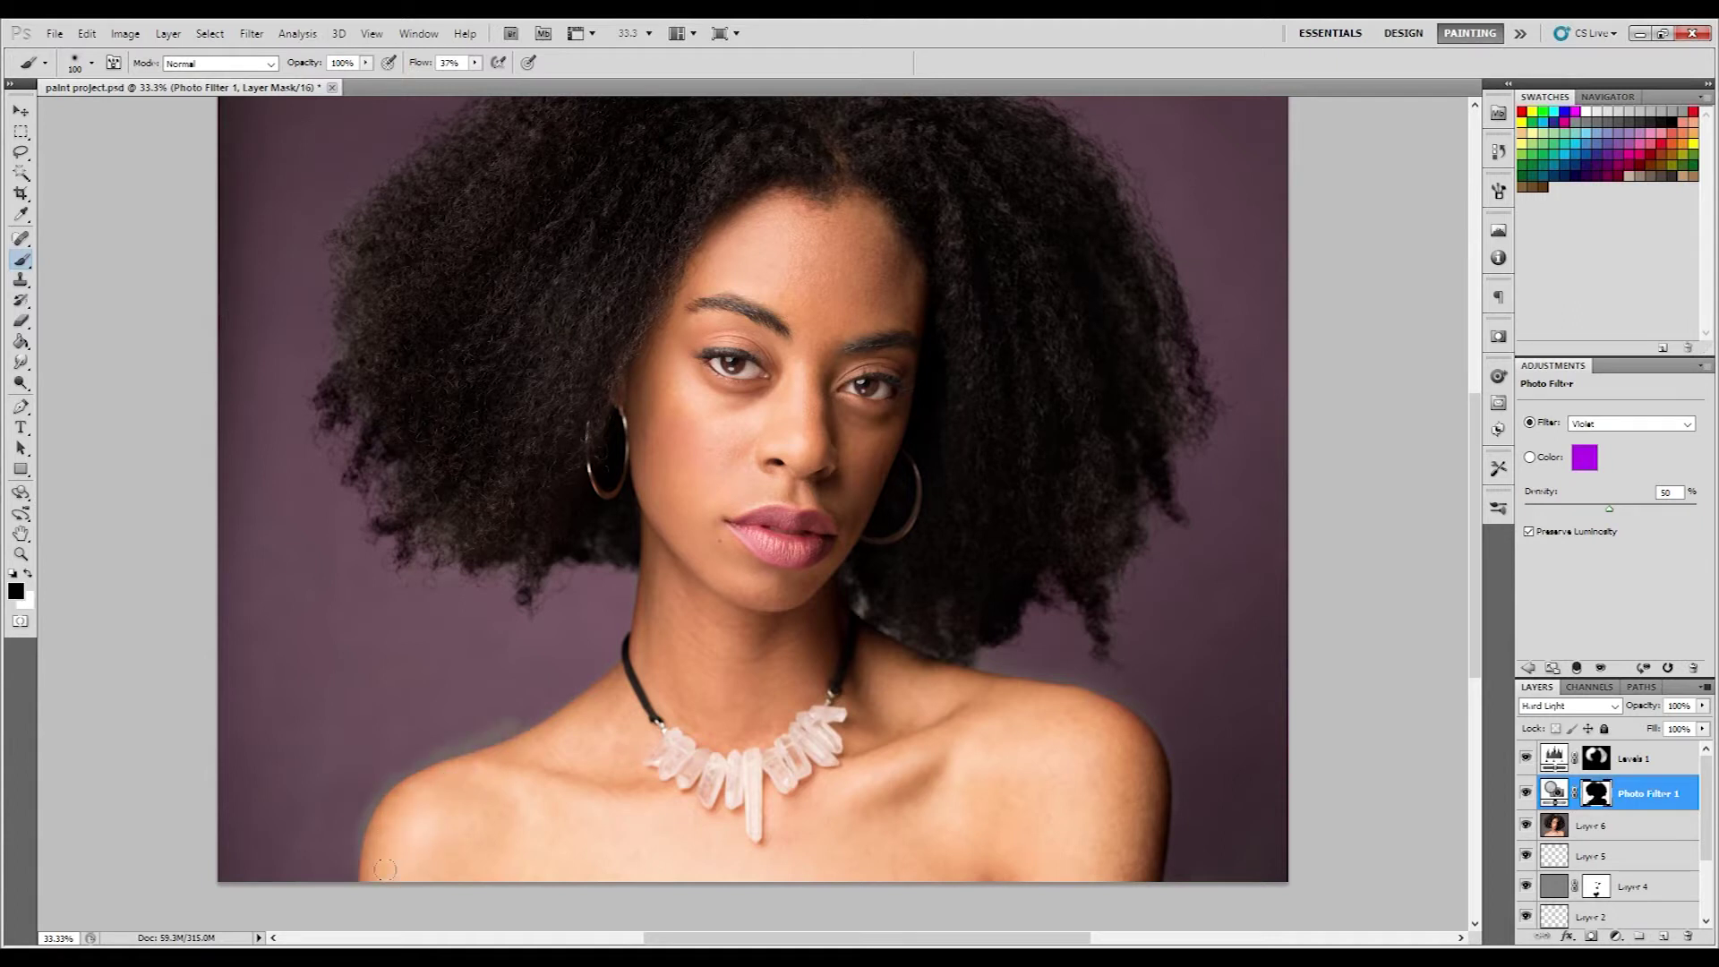
{"action": "left_click_drag", "start_coordinate": [380, 806], "coordinate": [497, 741]}
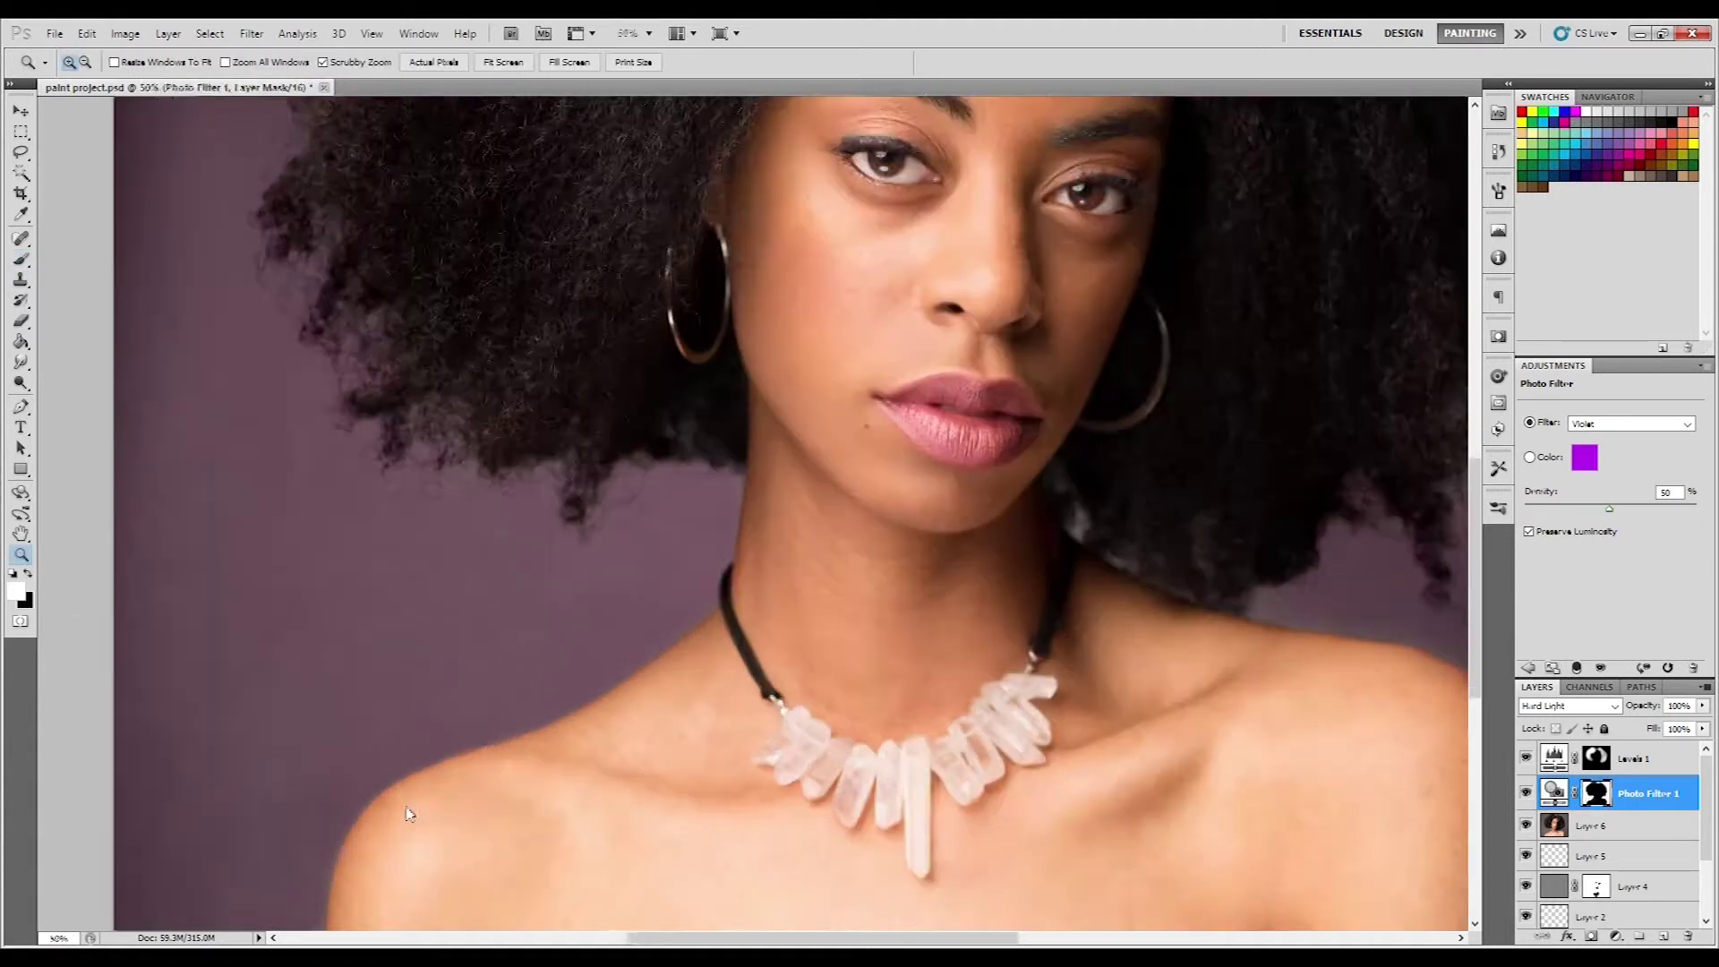
- Zoom in on the shoulder area and reduce the brush size
{"action": "left_click", "coordinate": [445, 758], "text": "ctrl"}
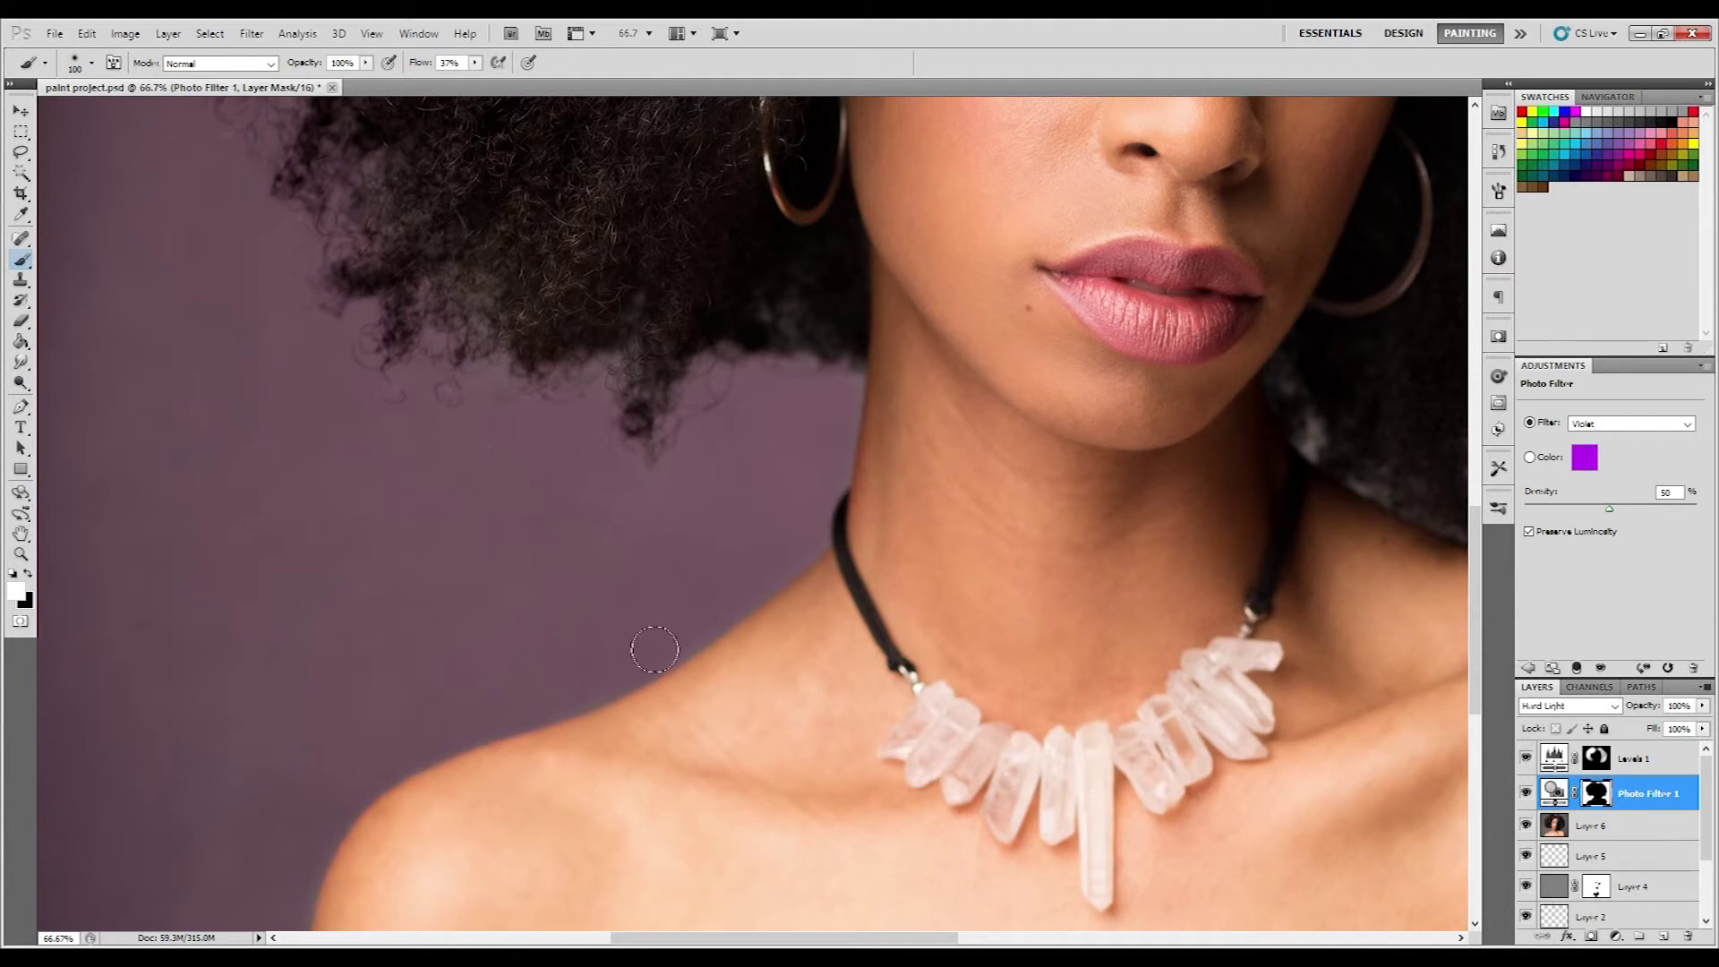
{"action": "scroll", "coordinate": [752, 510], "scroll_direction": "up", "scroll_amount": 5}
{"action": "scroll", "coordinate": [752, 510], "scroll_direction": "up", "scroll_amount": 5}
{"action": "scroll", "coordinate": [753, 510], "scroll_direction": "down", "scroll_amount": 2}
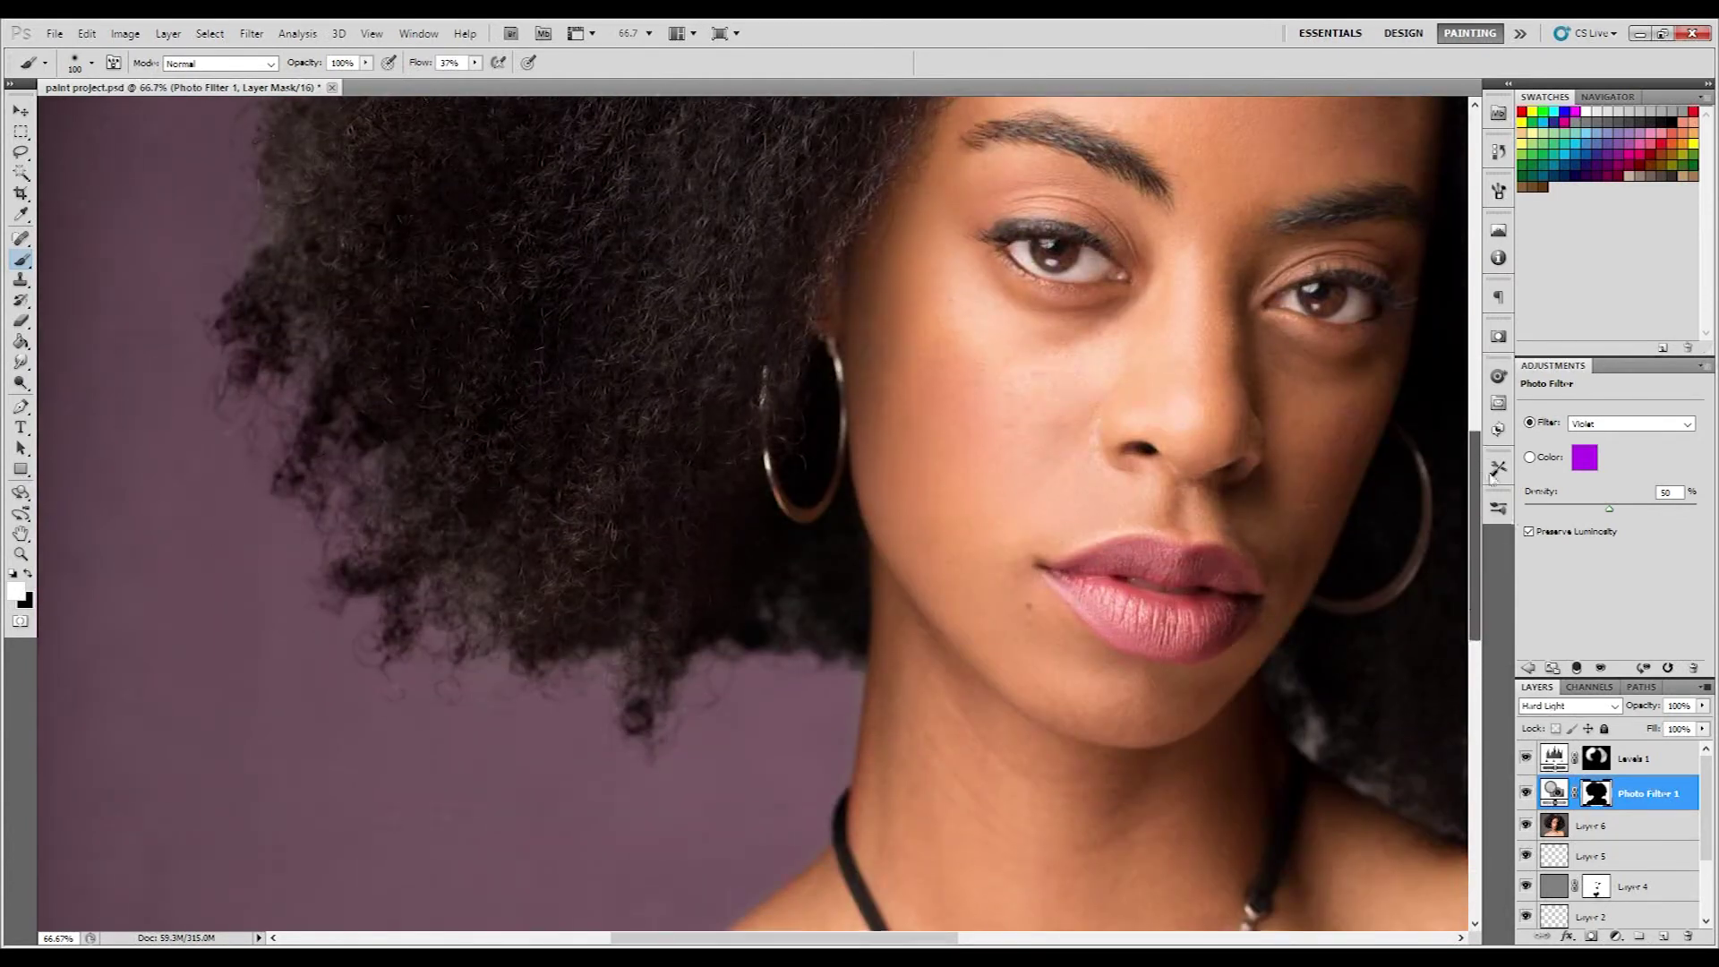
{"action": "key", "text": "alt+bracketleft"}
- Try burning the irises darker, undo it, and zoom back out to the full portrait
{"action": "left_click", "coordinate": [23, 384]}
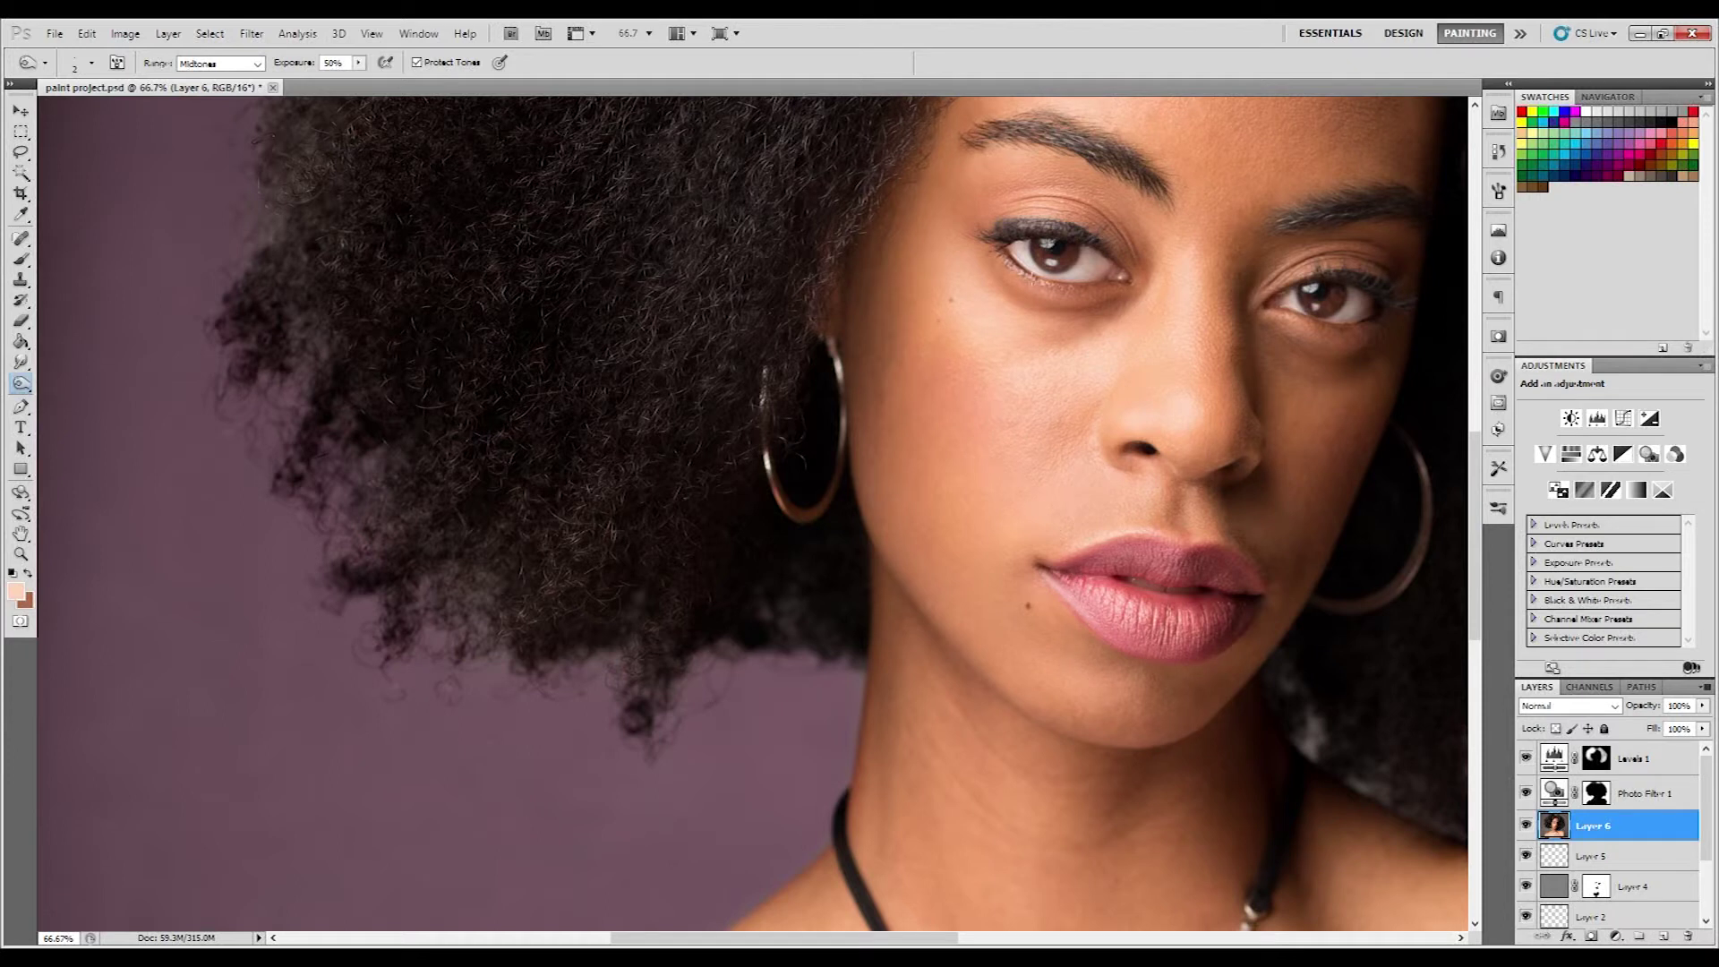
{"action": "scroll", "coordinate": [1064, 291], "scroll_direction": "right", "scroll_amount": 5}
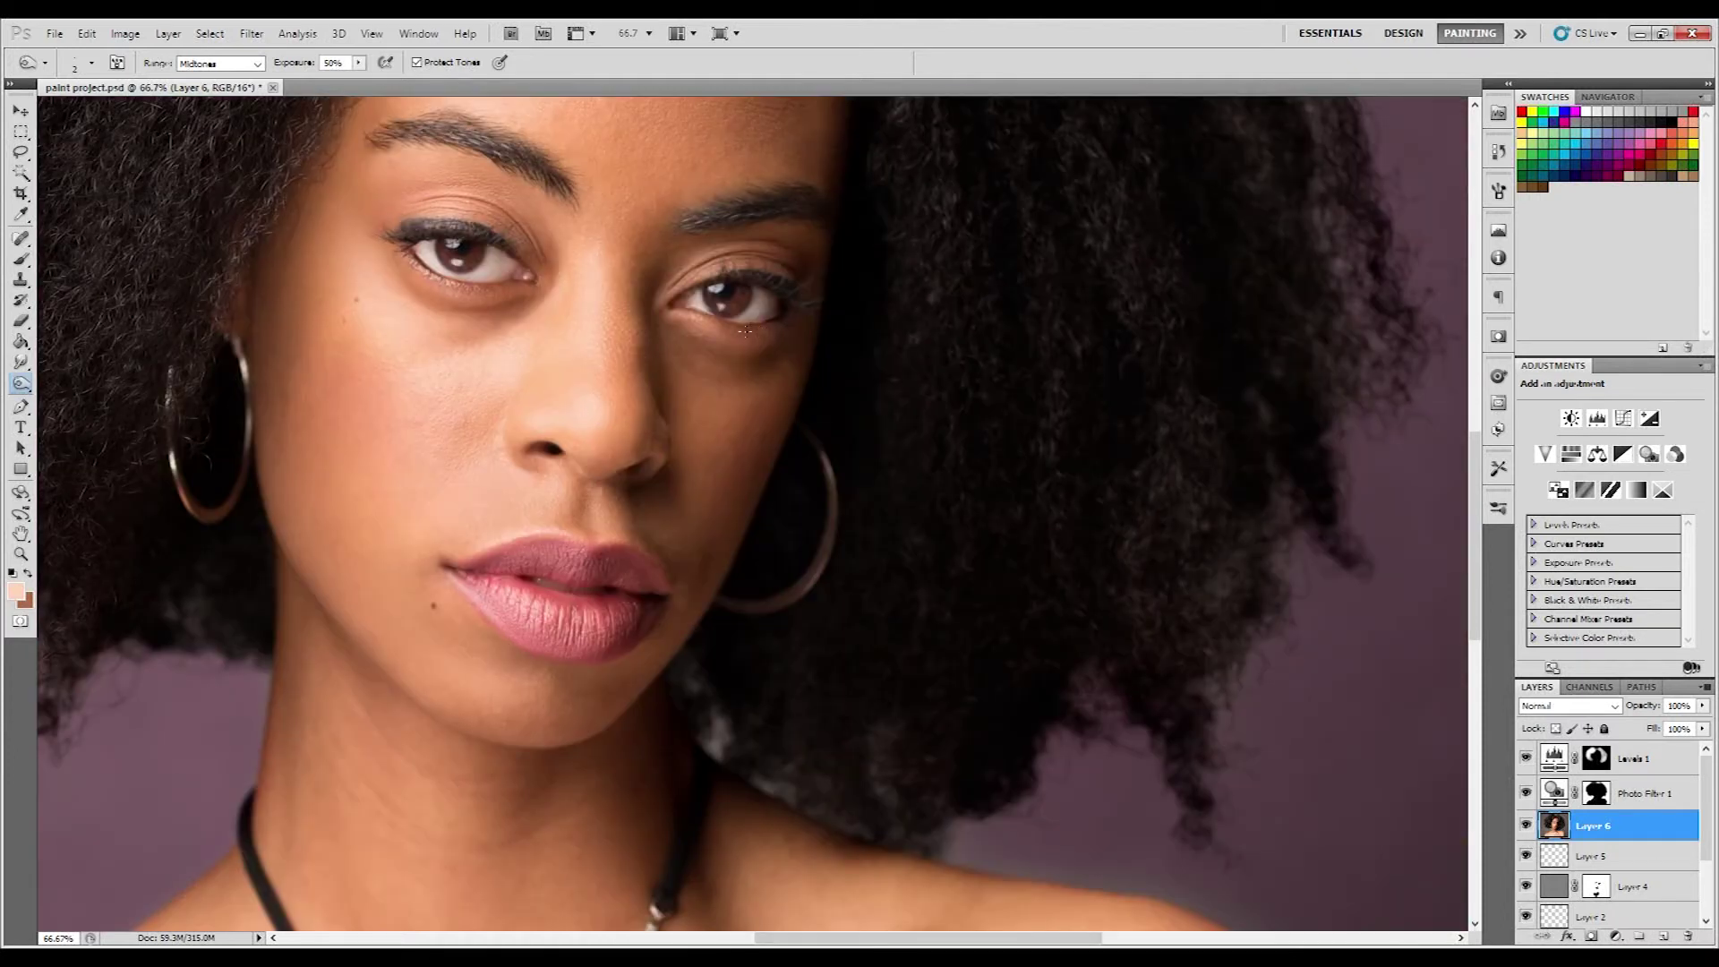
{"action": "key", "text": "ctrl+z"}
{"action": "key", "text": "ctrl+z"}
{"action": "key", "text": "z"}
{"action": "key", "text": "ctrl+minus"}
- Toggle Levels 1 off and on, then select its mask with an enlarged Brush
{"action": "left_click", "coordinate": [1525, 759]}
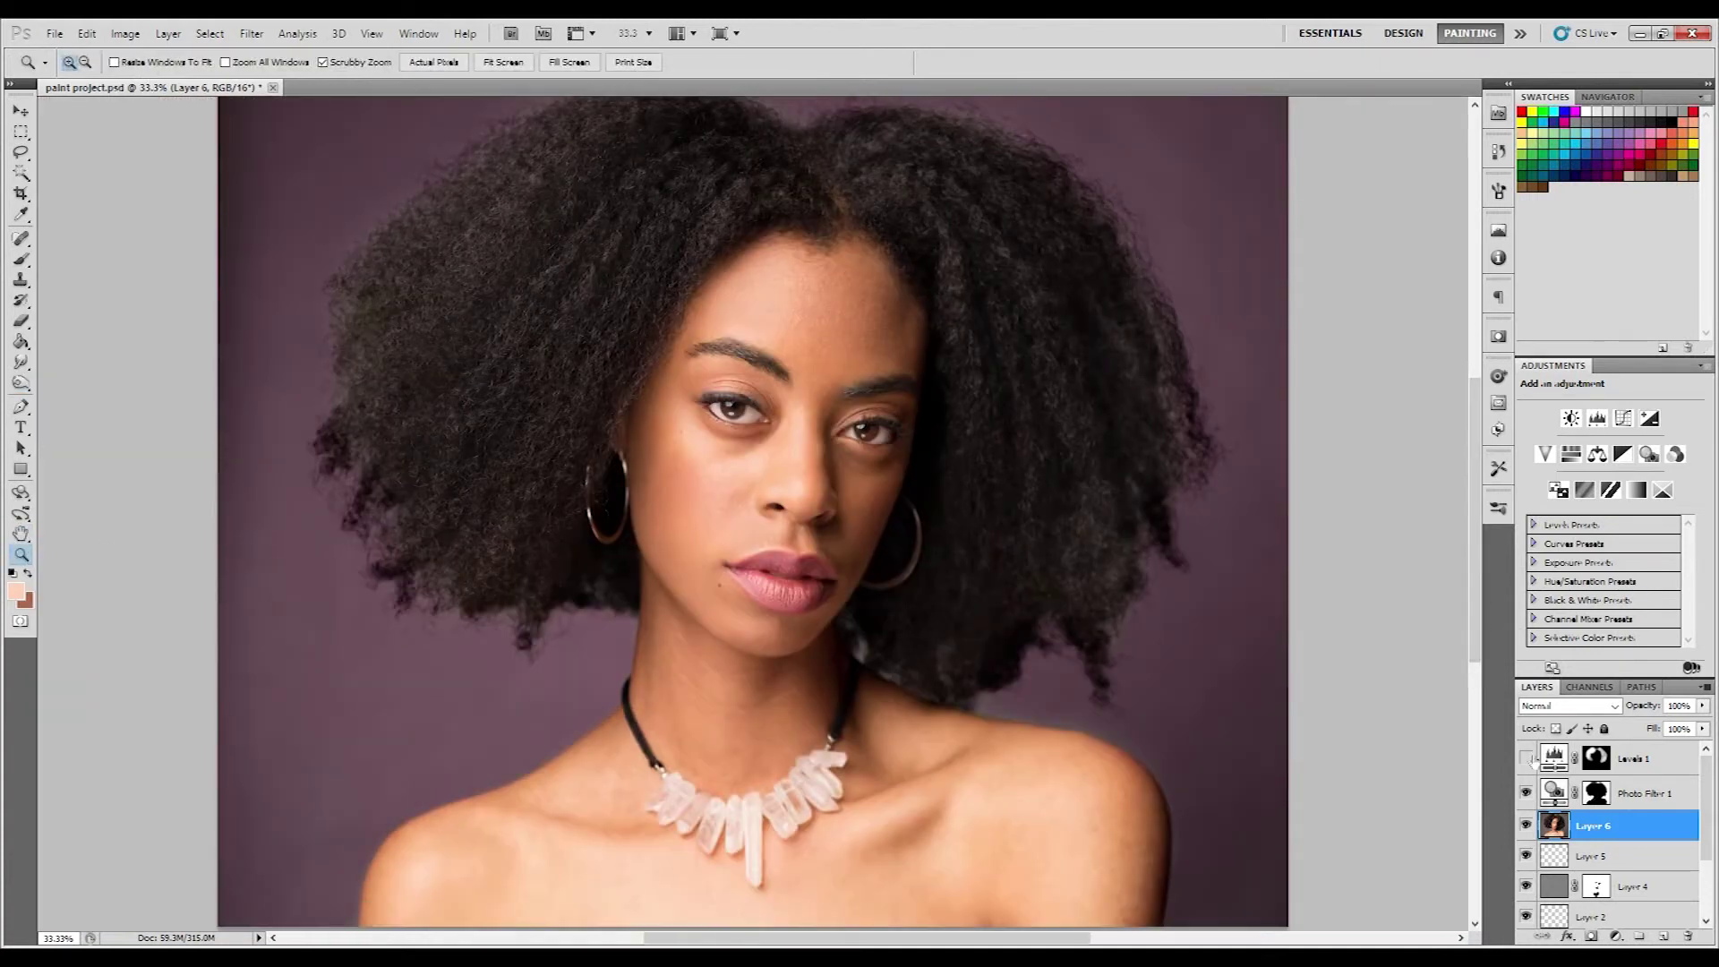
{"action": "left_click", "coordinate": [1526, 759]}
{"action": "left_click", "coordinate": [1595, 759]}
{"action": "key", "text": "b"}
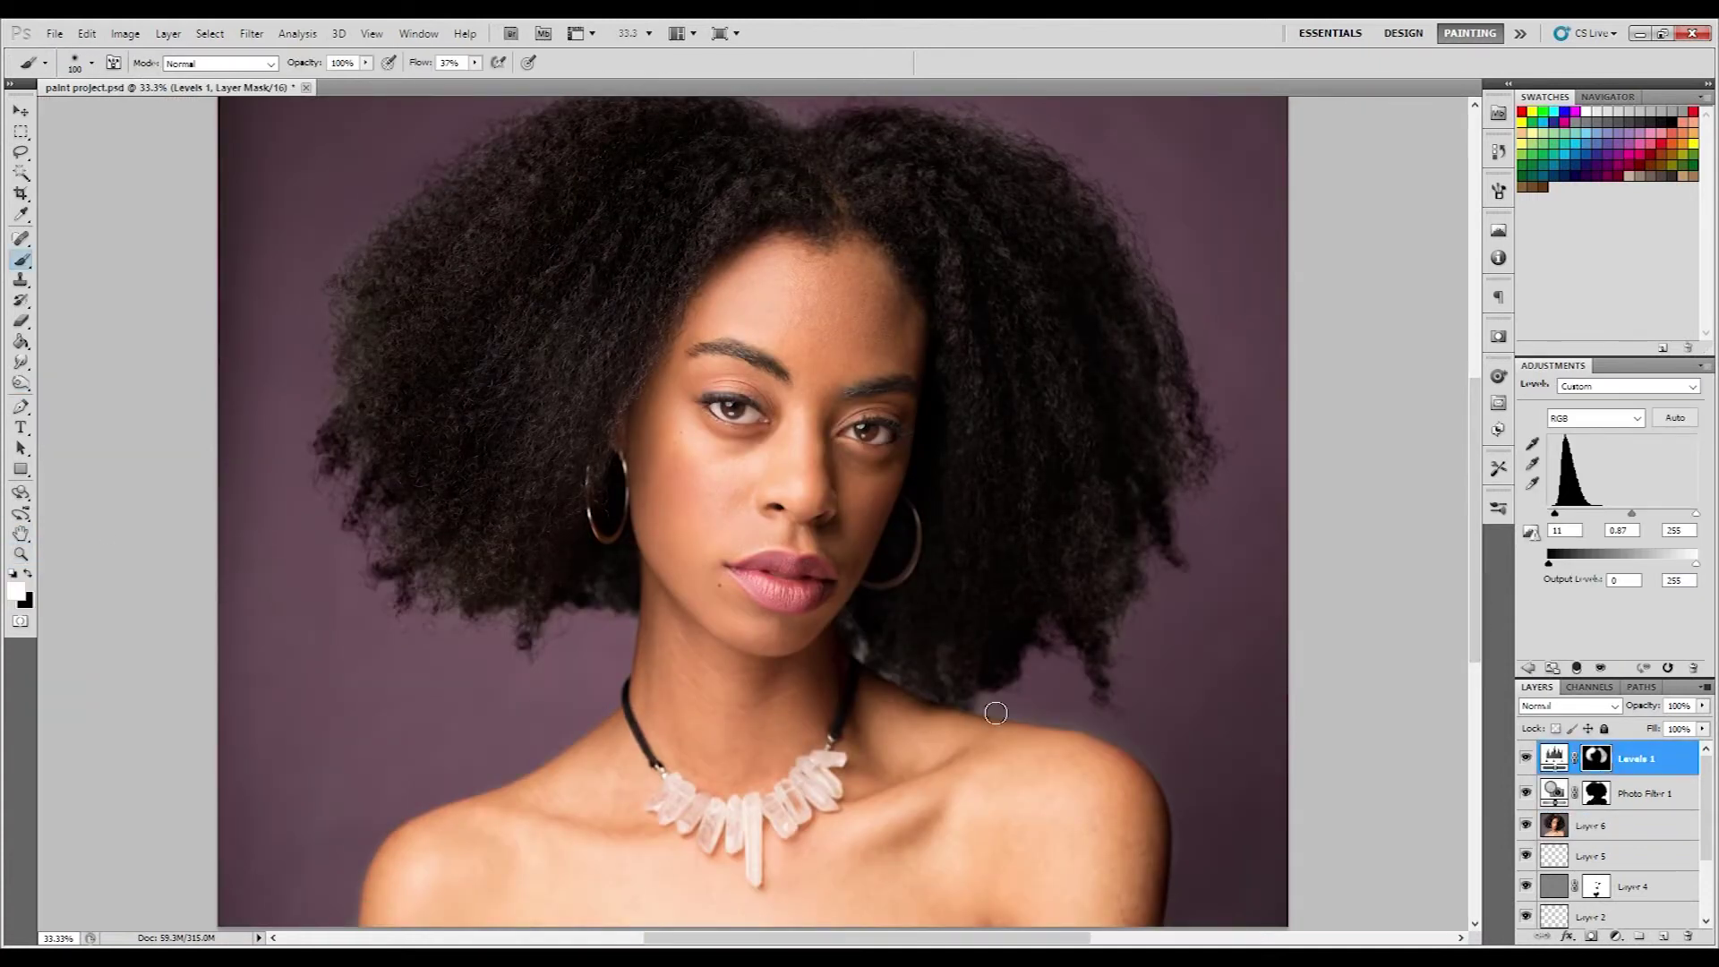
{"action": "key", "text": "bracketright"}
{"action": "key", "text": "bracketright"}
{"action": "key", "text": "bracketright"}
- Hide Levels 1 and Photo Filter 1 to view the grey original, restore them, then add empty Layer 7
{"action": "left_click", "coordinate": [1526, 759]}
{"action": "left_click", "coordinate": [1526, 826]}
{"action": "left_click_drag", "start_coordinate": [1526, 759], "coordinate": [1526, 825]}
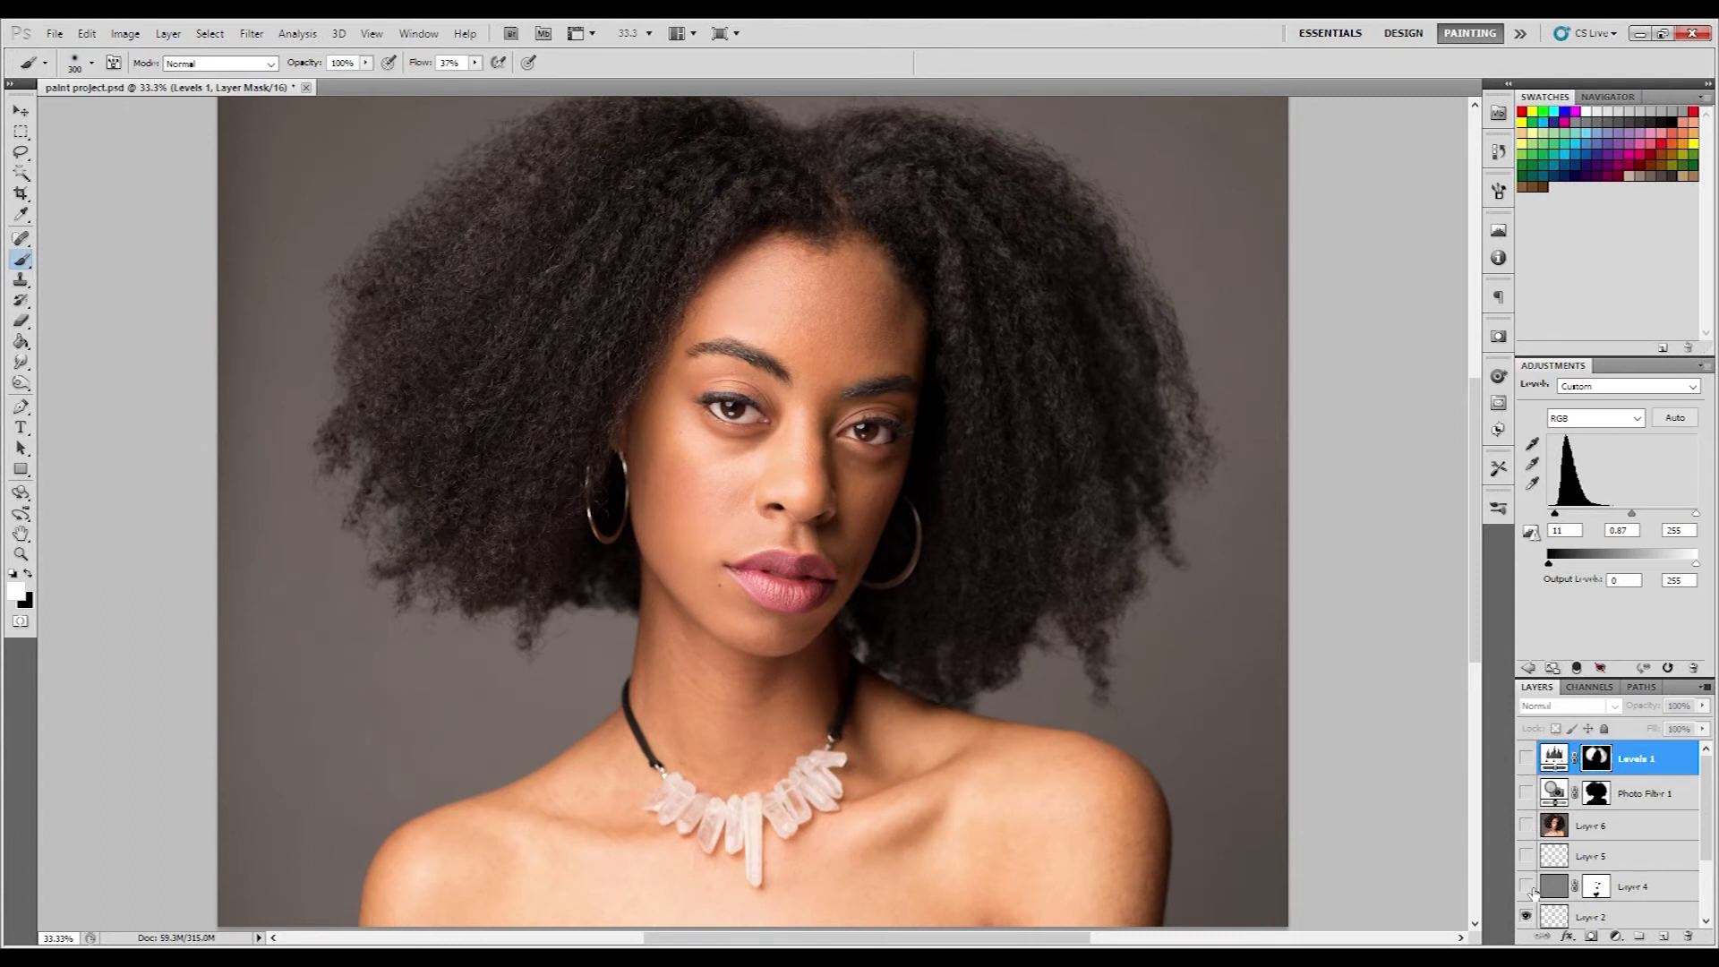
{"action": "scroll", "coordinate": [1533, 891], "scroll_direction": "down", "scroll_amount": 2}
{"action": "scroll", "coordinate": [1532, 851], "scroll_direction": "down", "scroll_amount": 1}
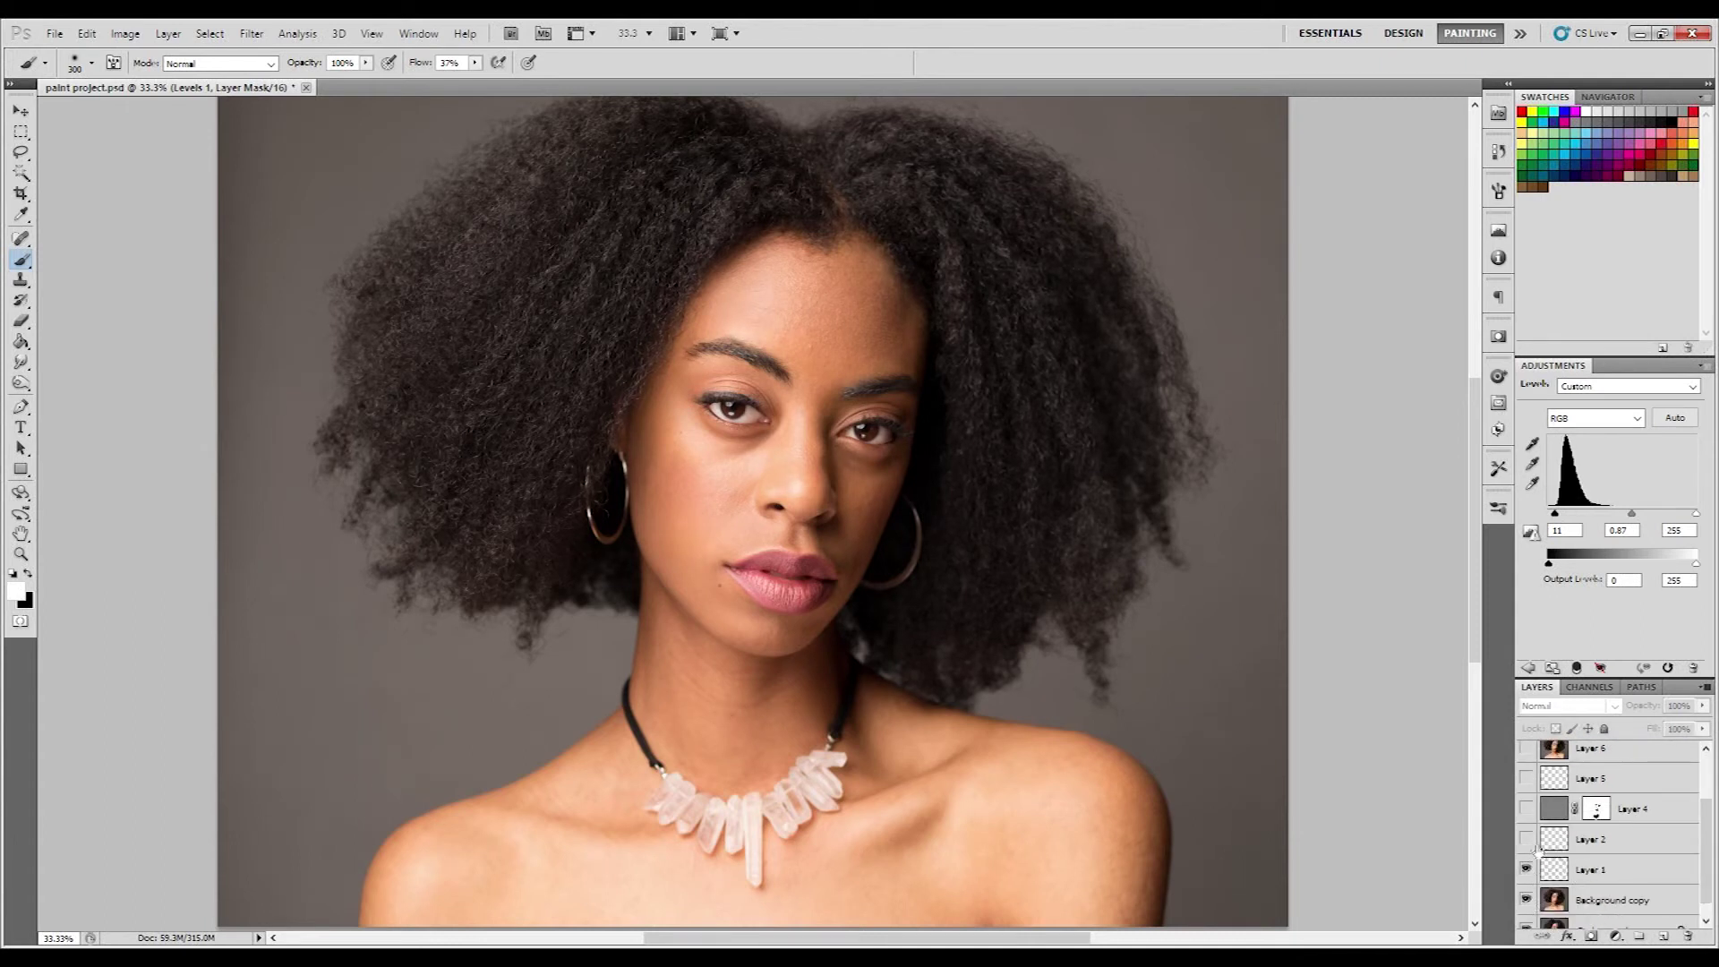
{"action": "scroll", "coordinate": [1528, 778], "scroll_direction": "up", "scroll_amount": 3}
{"action": "left_click_drag", "start_coordinate": [1525, 825], "coordinate": [1526, 758]}
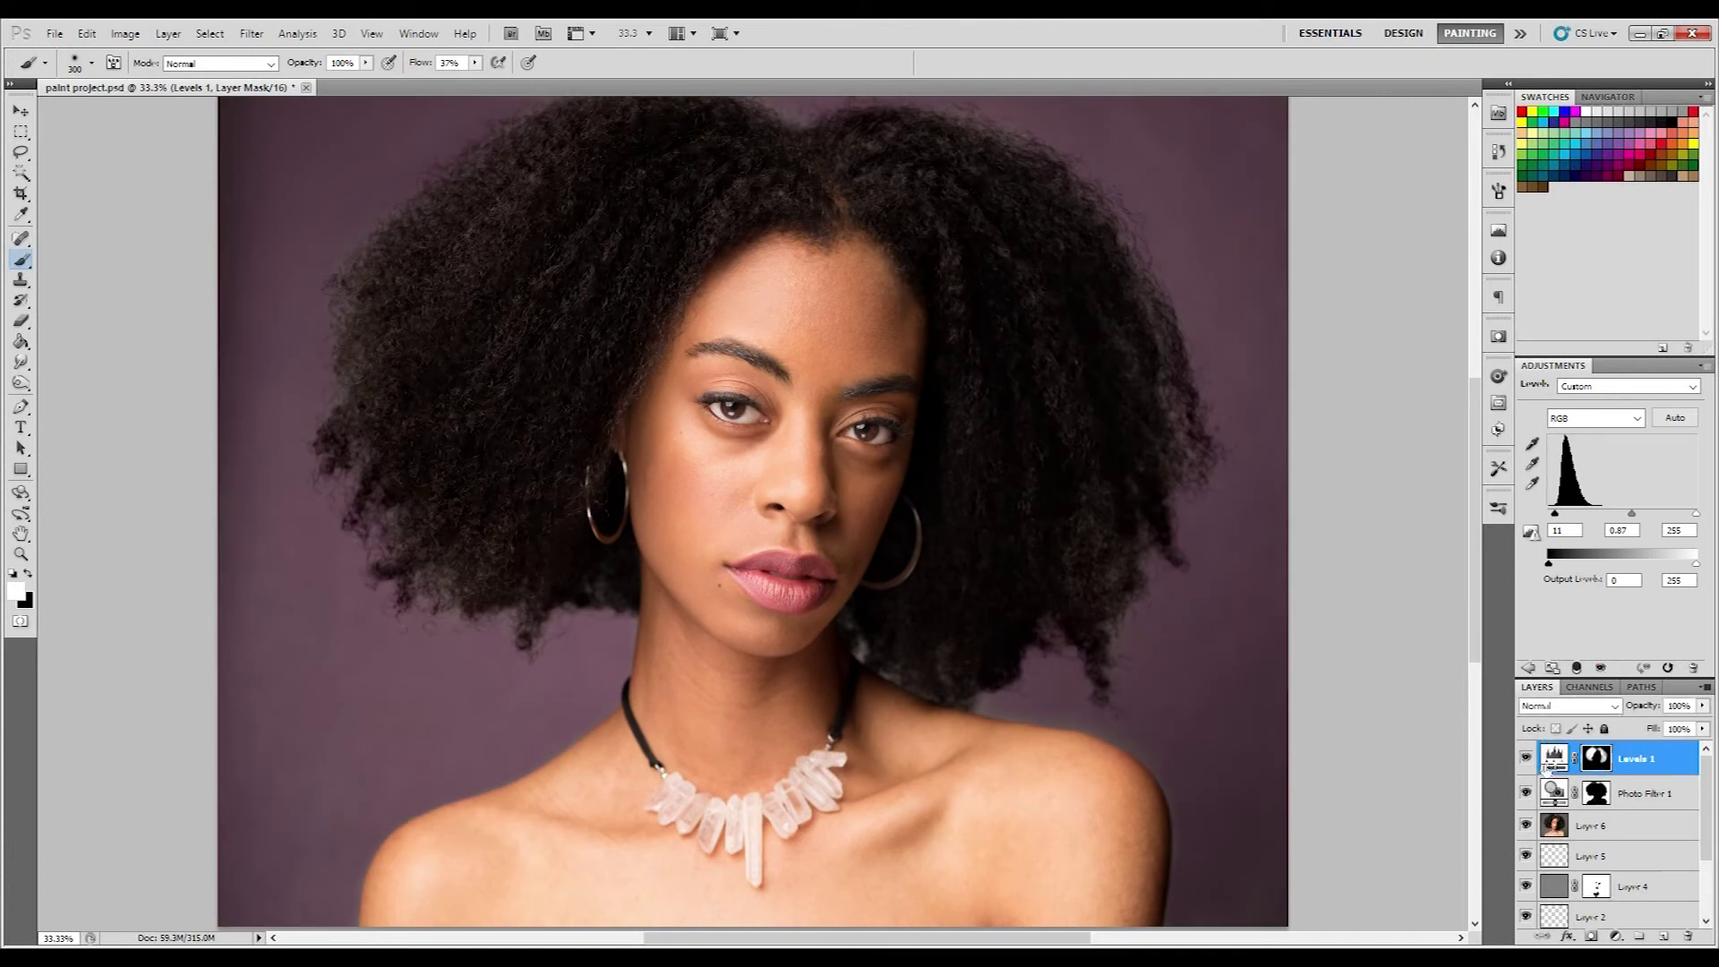
{"action": "key", "text": "ctrl+shift+alt+n"}
{"action": "key", "text": "z"}
{"action": "key", "text": "x"}
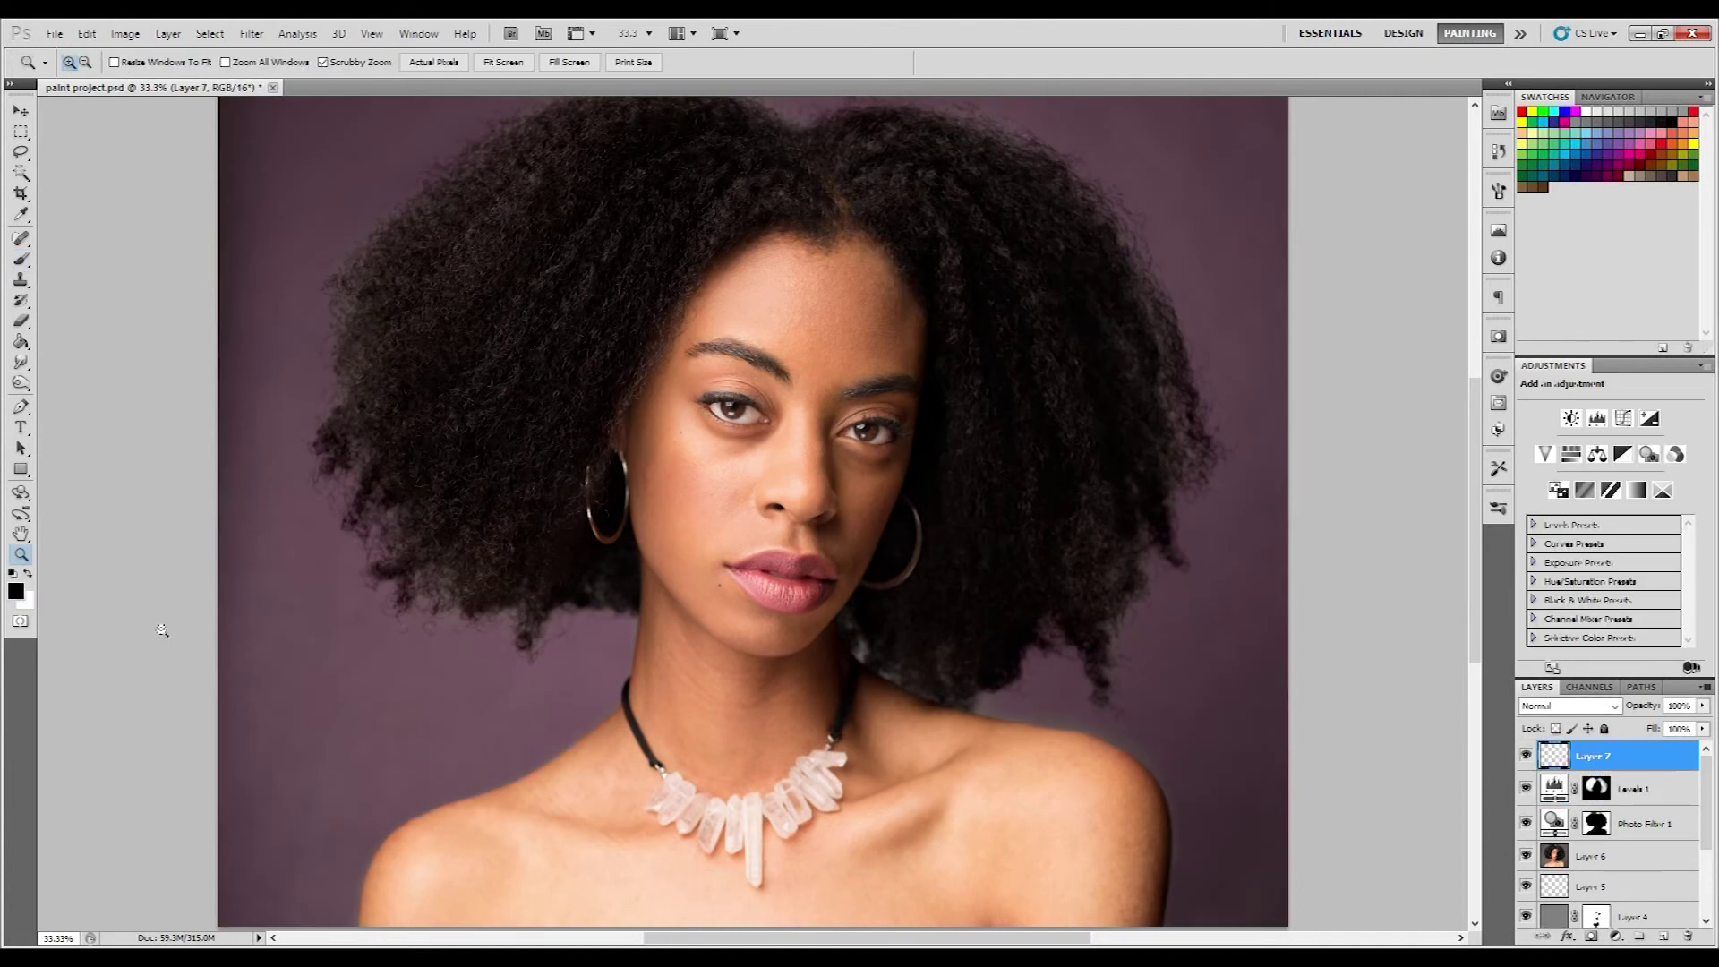
{"action": "left_click", "coordinate": [22, 259]}
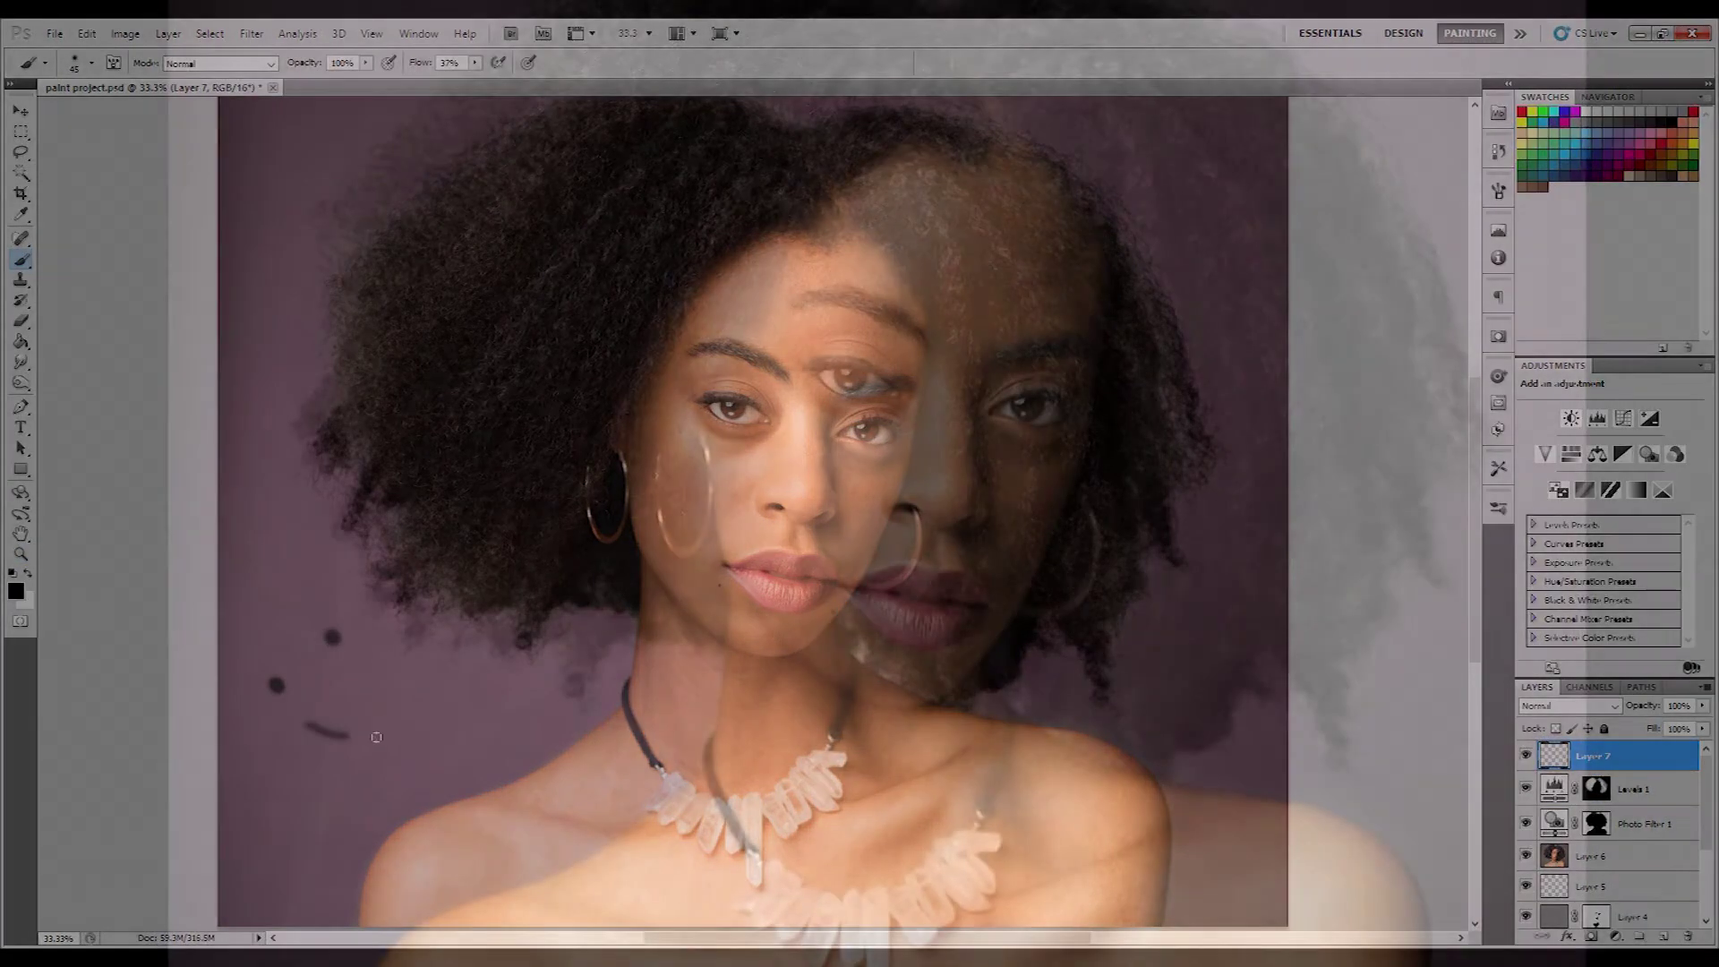